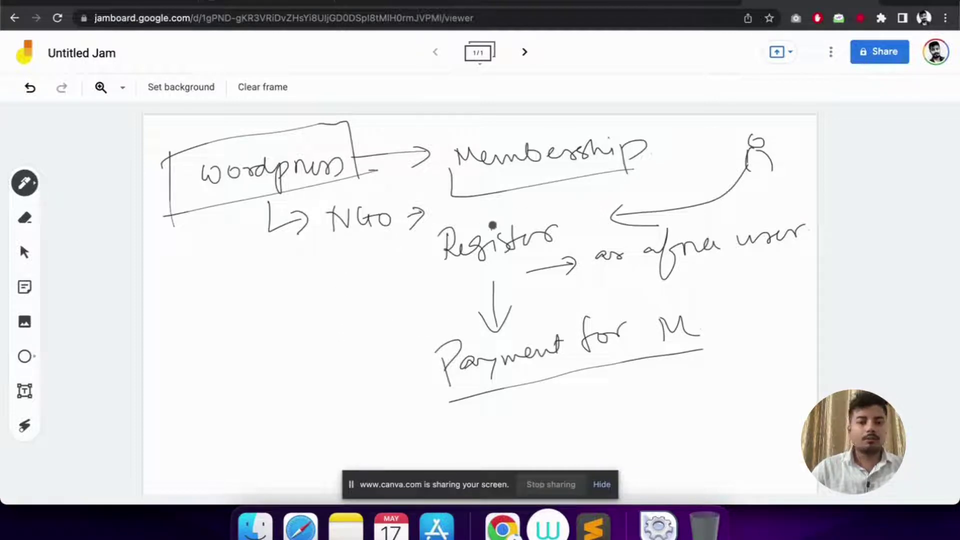
# - Add frame 2 and handwrite an underlined 'wordpress' heading with an underlined 'woocommerce plugin' item
pyautogui.click(524, 52)
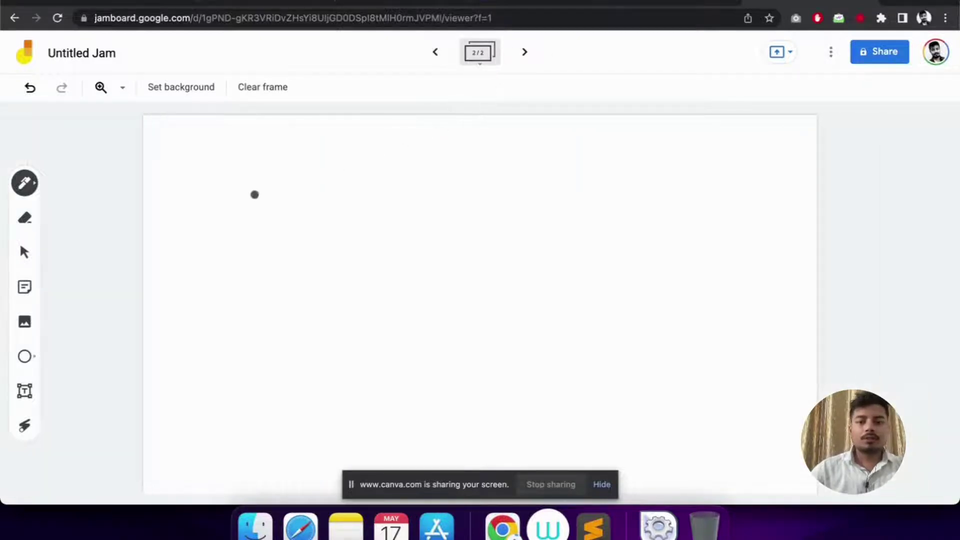
pyautogui.moveTo(219, 182)
pyautogui.mouseDown()
pyautogui.moveTo(318, 170)
pyautogui.moveTo(332, 185)
pyautogui.moveTo(382, 172)
pyautogui.mouseUp()
pyautogui.moveTo(187, 237); pyautogui.dragTo(504, 159)
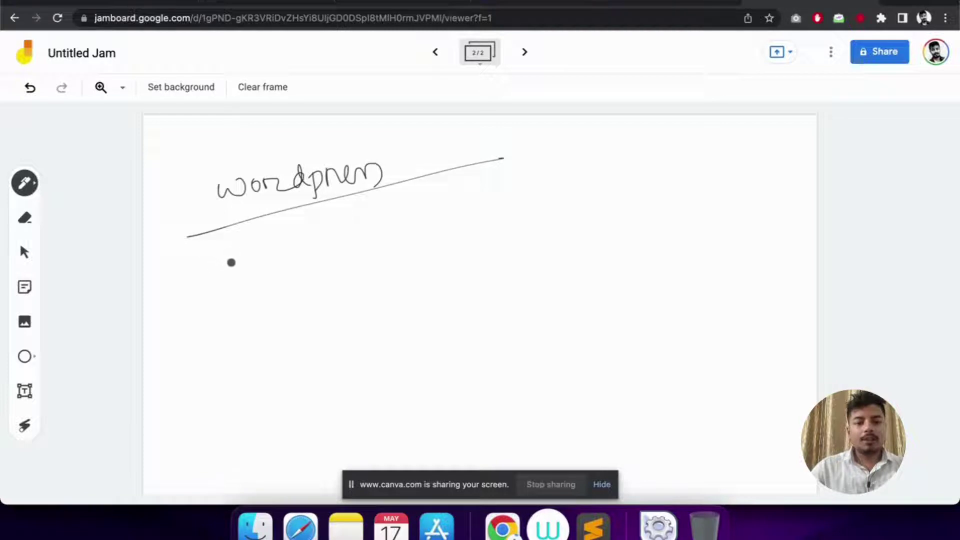
pyautogui.moveTo(243, 267)
pyautogui.mouseDown()
pyautogui.moveTo(564, 179)
pyautogui.moveTo(574, 205)
pyautogui.moveTo(587, 167)
pyautogui.moveTo(622, 167)
pyautogui.mouseUp()
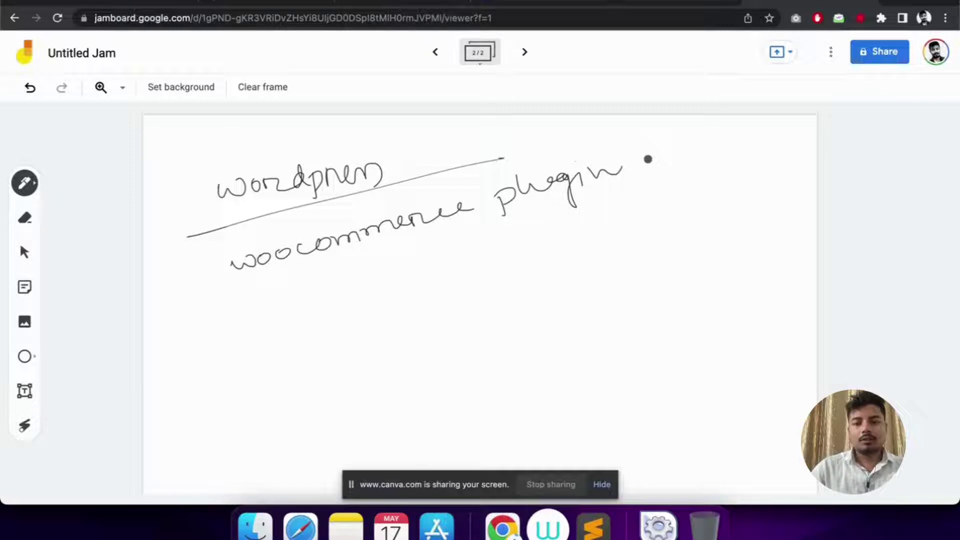
pyautogui.moveTo(246, 312); pyautogui.dragTo(570, 203)
# - Number items 1) and 2), write 'woocommerce membership', and start item 3) 'create custom registration'
pyautogui.moveTo(200, 279); pyautogui.dragTo(201, 286)
pyautogui.moveTo(209, 266); pyautogui.dragTo(206, 292)
pyautogui.moveTo(231, 341); pyautogui.dragTo(247, 356)
pyautogui.moveTo(244, 331); pyautogui.dragTo(241, 372)
pyautogui.moveTo(284, 331)
pyautogui.mouseDown()
pyautogui.moveTo(553, 259)
pyautogui.moveTo(638, 220)
pyautogui.moveTo(754, 187)
pyautogui.moveTo(762, 176)
pyautogui.moveTo(788, 183)
pyautogui.mouseUp()
pyautogui.moveTo(248, 390); pyautogui.dragTo(485, 297)
pyautogui.moveTo(259, 415); pyautogui.dragTo(259, 438)
pyautogui.moveTo(278, 406); pyautogui.dragTo(266, 460)
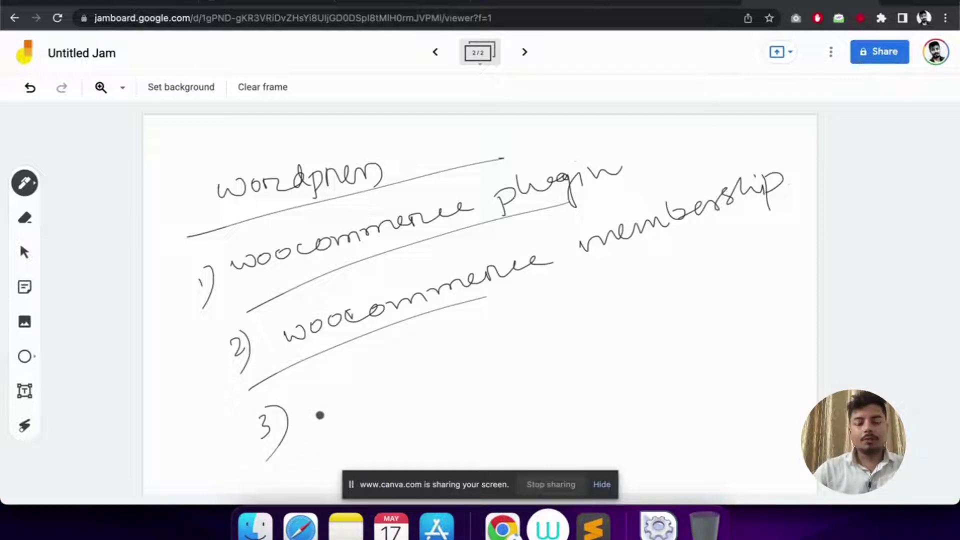
pyautogui.moveTo(318, 404)
pyautogui.mouseDown()
pyautogui.moveTo(349, 403)
pyautogui.moveTo(377, 385)
pyautogui.moveTo(407, 386)
pyautogui.moveTo(567, 332)
pyautogui.moveTo(675, 271)
pyautogui.moveTo(713, 277)
pyautogui.moveTo(805, 245)
pyautogui.mouseUp()
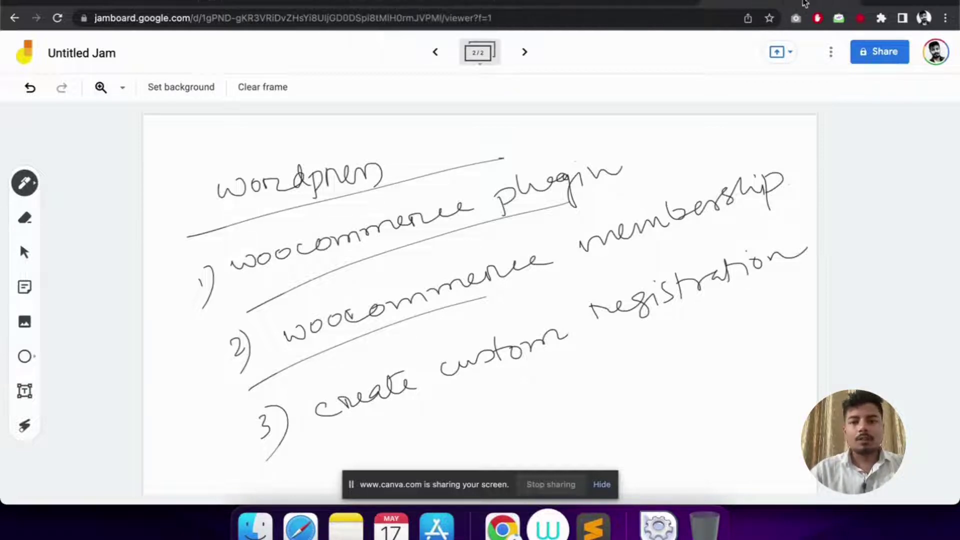
# - In a new tab, load the NGO site at webdesigninguwahati.in/development/rimpi/
pyautogui.click(876, 2)
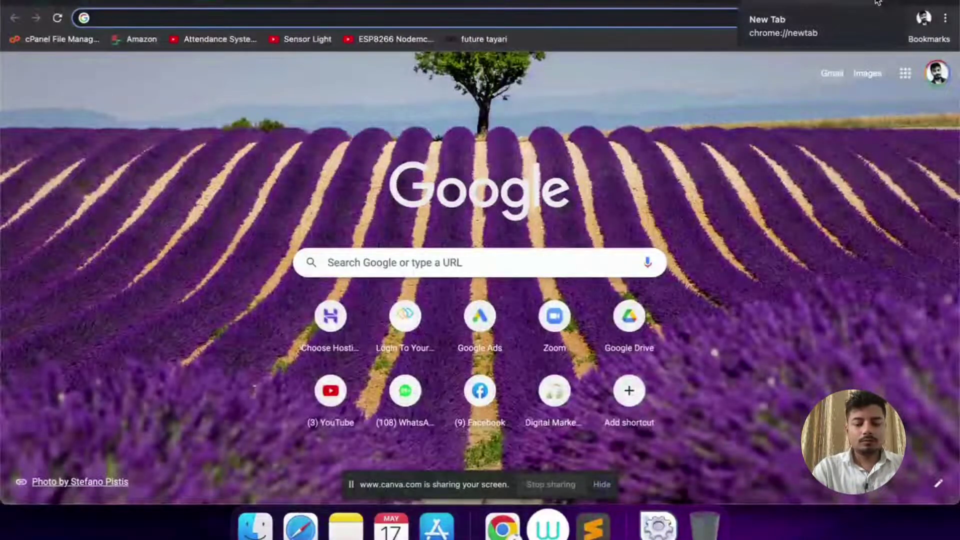
pyautogui.write('webs')
pyautogui.press('BackSpace')
pyautogui.press('BackSpace')
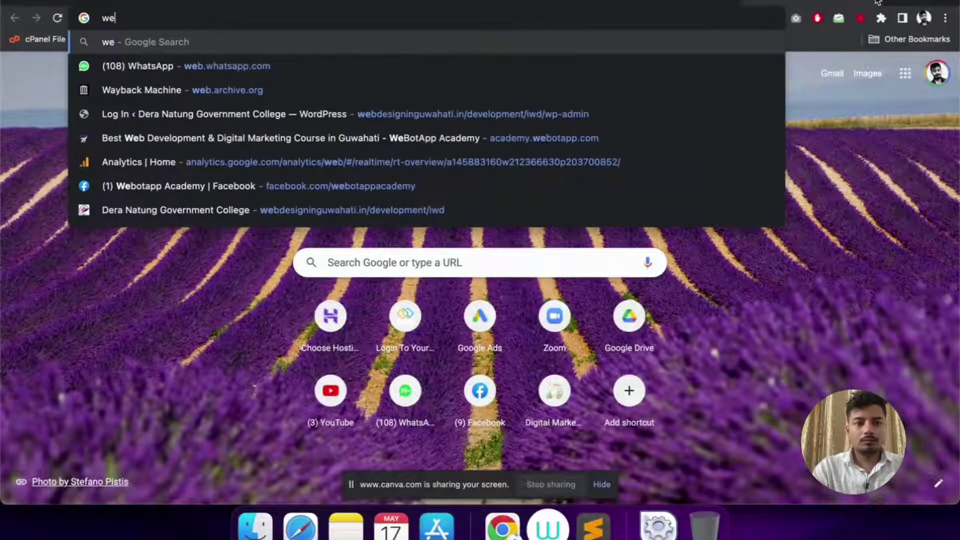
pyautogui.write('bdes')
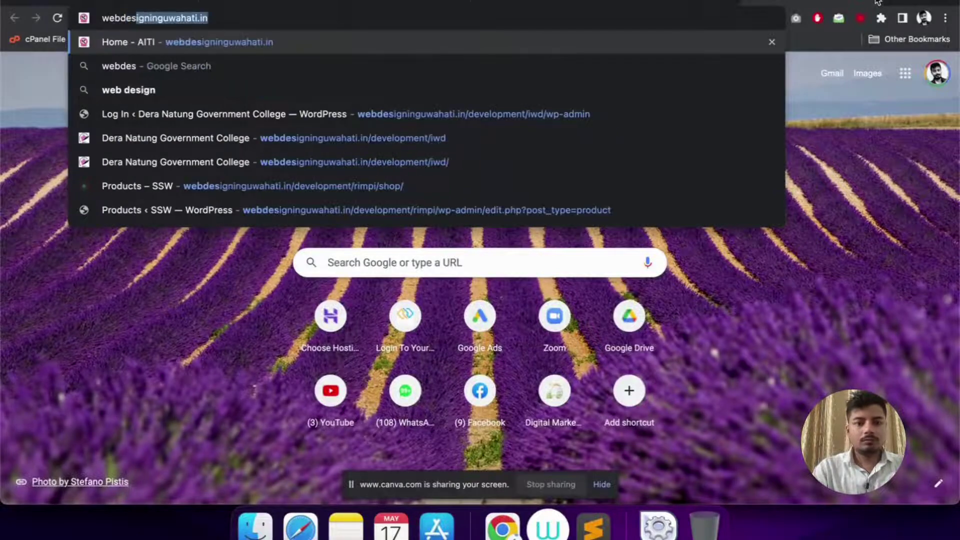
pyautogui.press('Right')
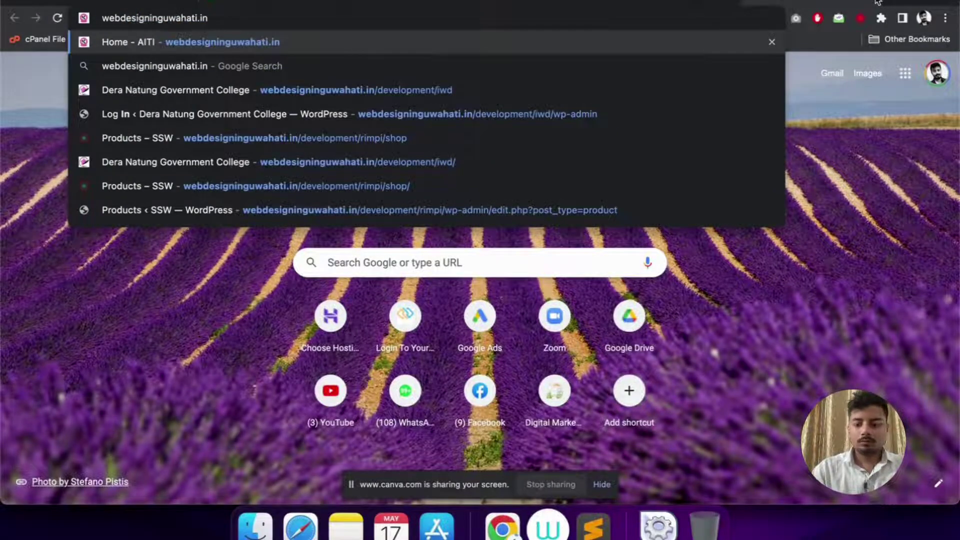
pyautogui.press('Down')
pyautogui.press('Down')
pyautogui.press('BackSpace')
pyautogui.press('BackSpace')
pyautogui.press('BackSpace')
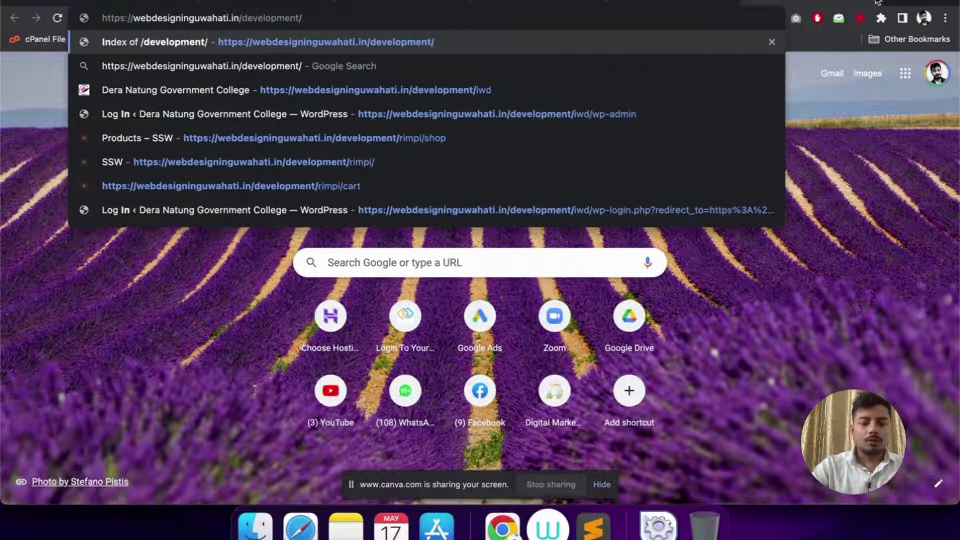
pyautogui.write('in')
pyautogui.press('BackSpace')
pyautogui.press('BackSpace')
pyautogui.write('rimpi/')
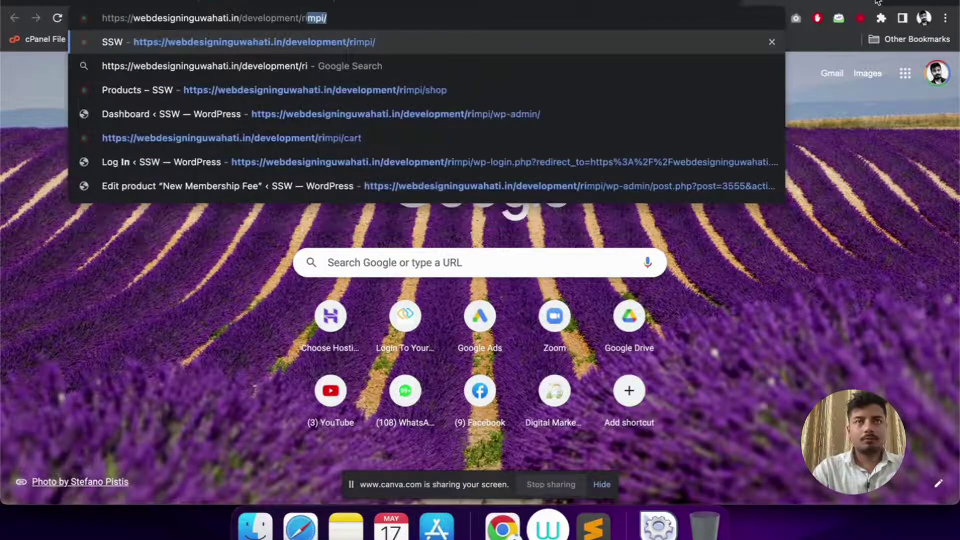
pyautogui.press('Return')
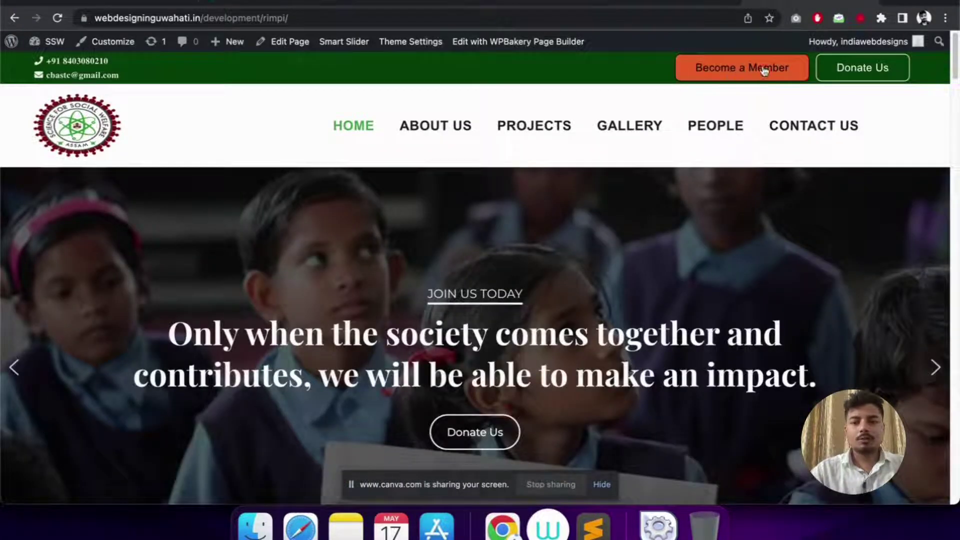
# - Replace the address with the site's wp-admin URL to open the WordPress dashboard
pyautogui.click(360, 19)
pyautogui.press('BackSpace')
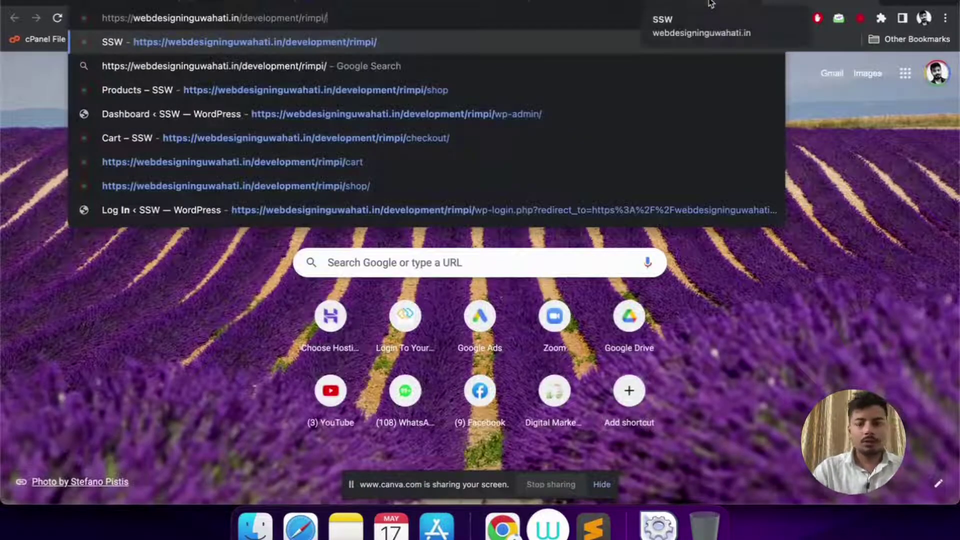
pyautogui.write('wp-admi')
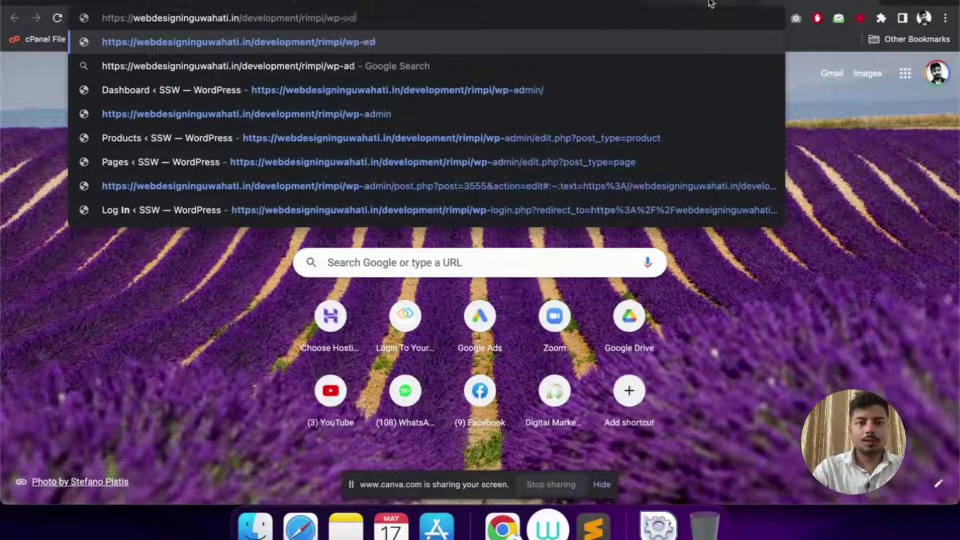
pyautogui.write('n')
pyautogui.press('Return')
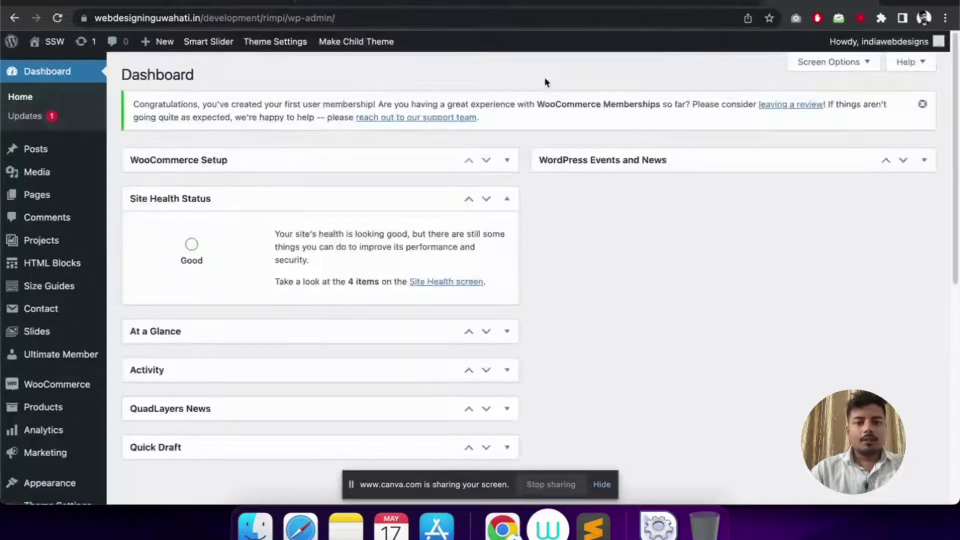
# - Scroll down the plugins list and highlight the WooCommerce plugin's name
pyautogui.scroll(-1, 63, 413)
pyautogui.scroll(-3, 62, 412)
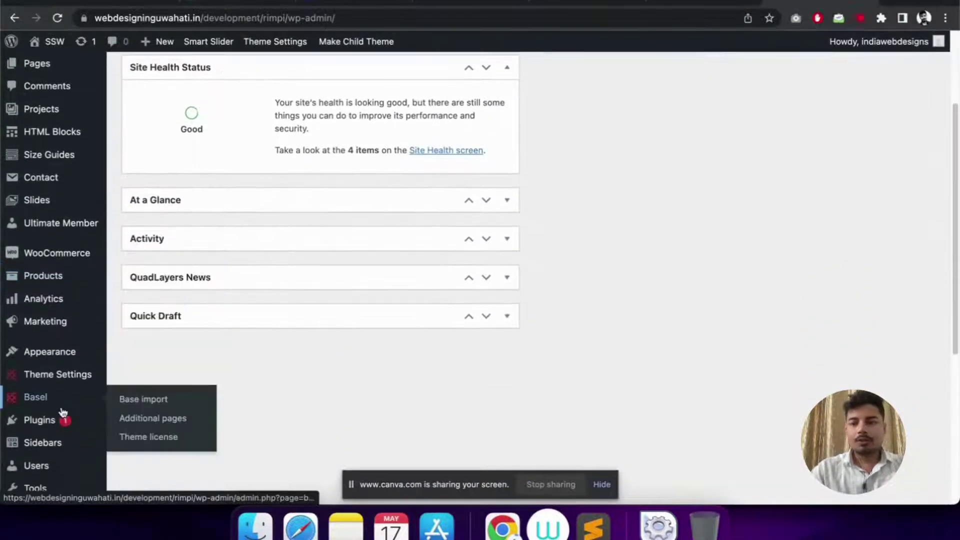
pyautogui.scroll(-2, 63, 413)
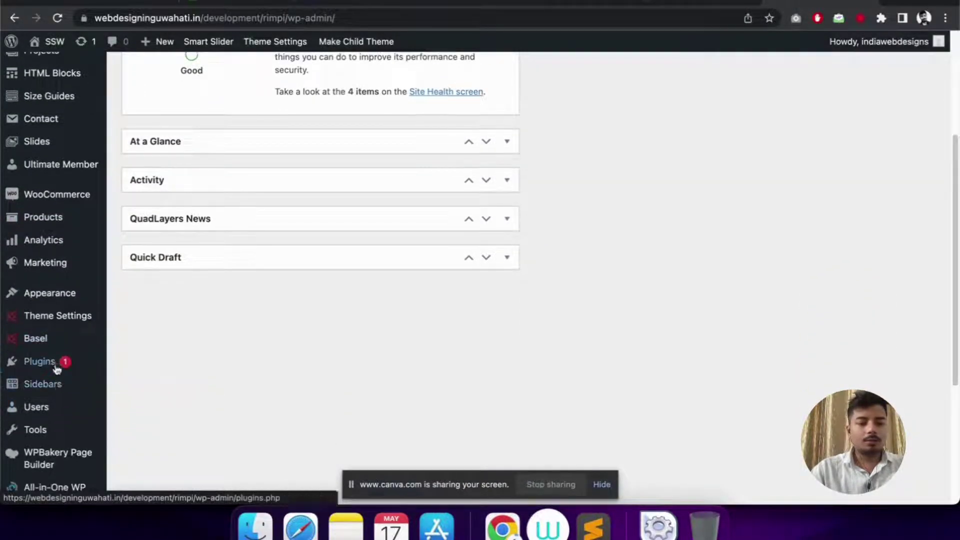
pyautogui.moveTo(59, 364)
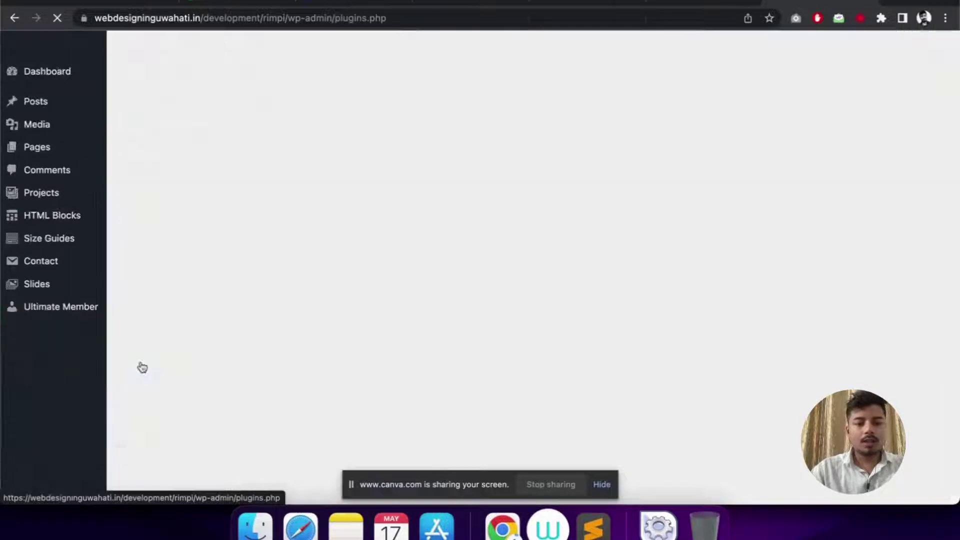
pyautogui.scroll(-3, 141, 366)
pyautogui.scroll(-6, 140, 367)
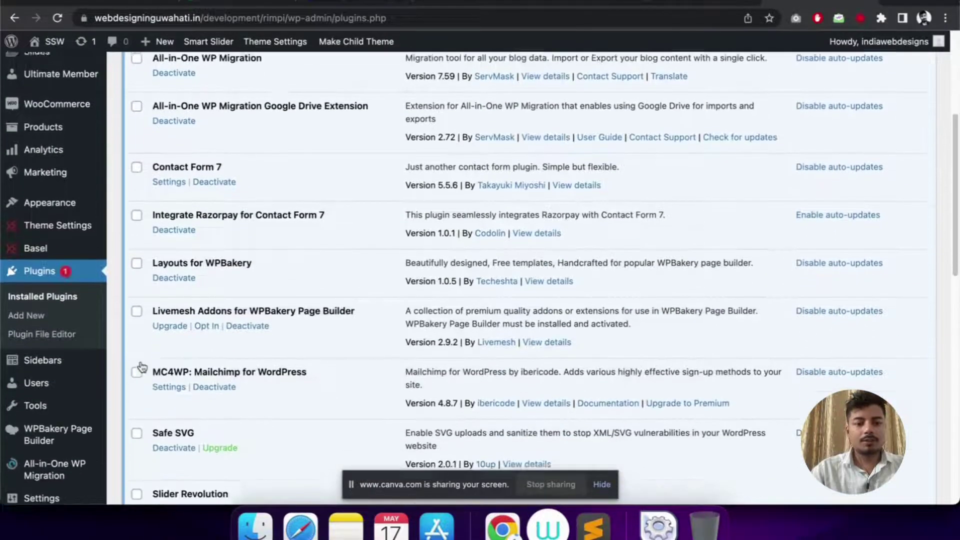
pyautogui.scroll(-6, 141, 366)
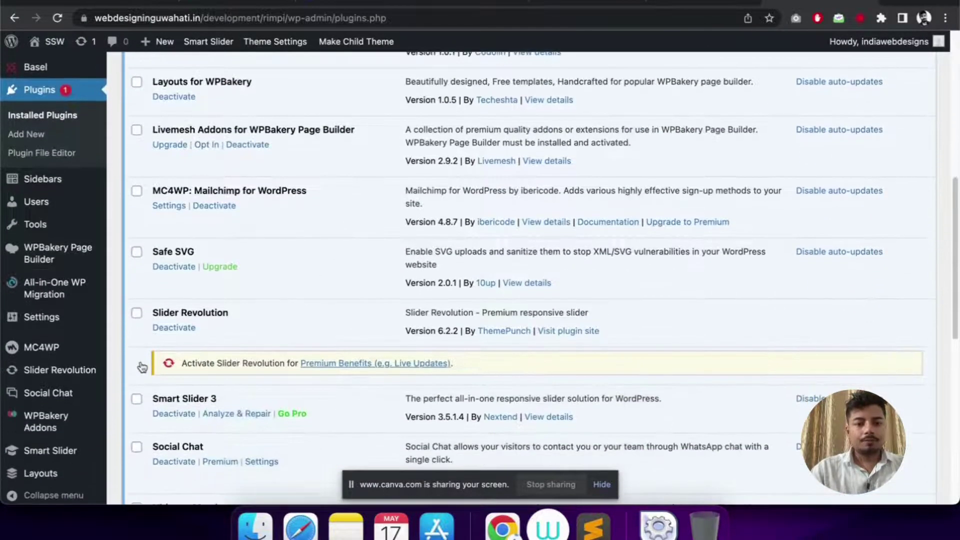
pyautogui.scroll(-1, 141, 367)
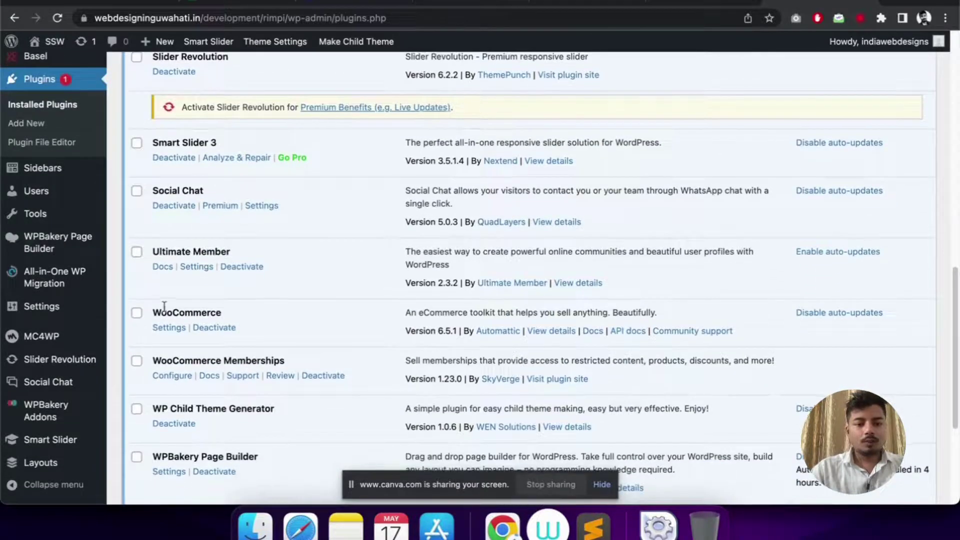
pyautogui.moveTo(151, 314); pyautogui.dragTo(246, 315)
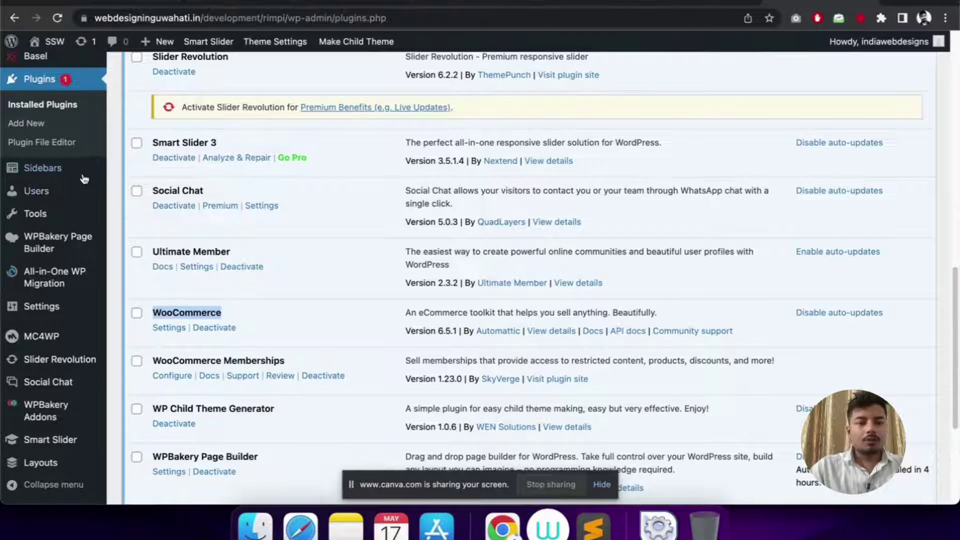
# - Go to Products > All Products to list the Membership Plan product
pyautogui.scroll(5, 60, 170)
pyautogui.moveTo(46, 152)
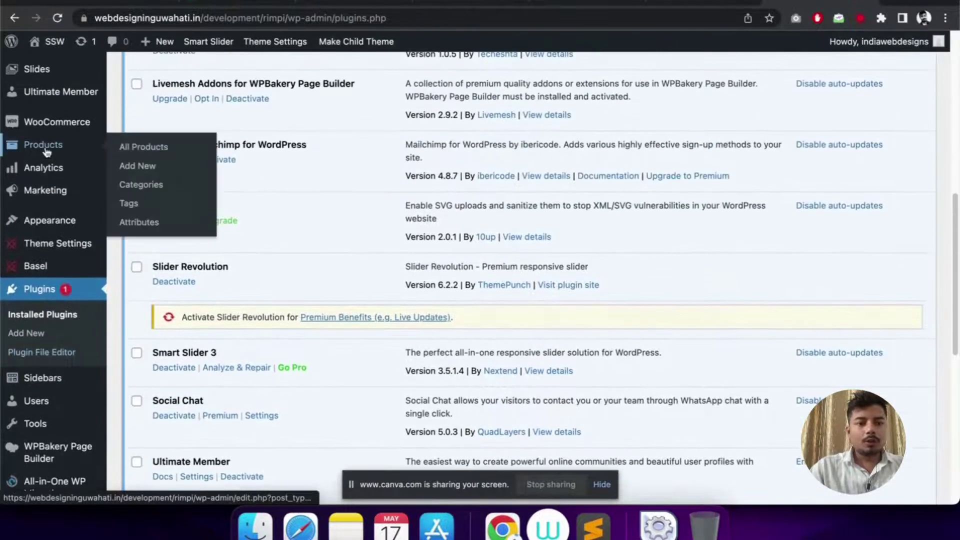
pyautogui.click(145, 150)
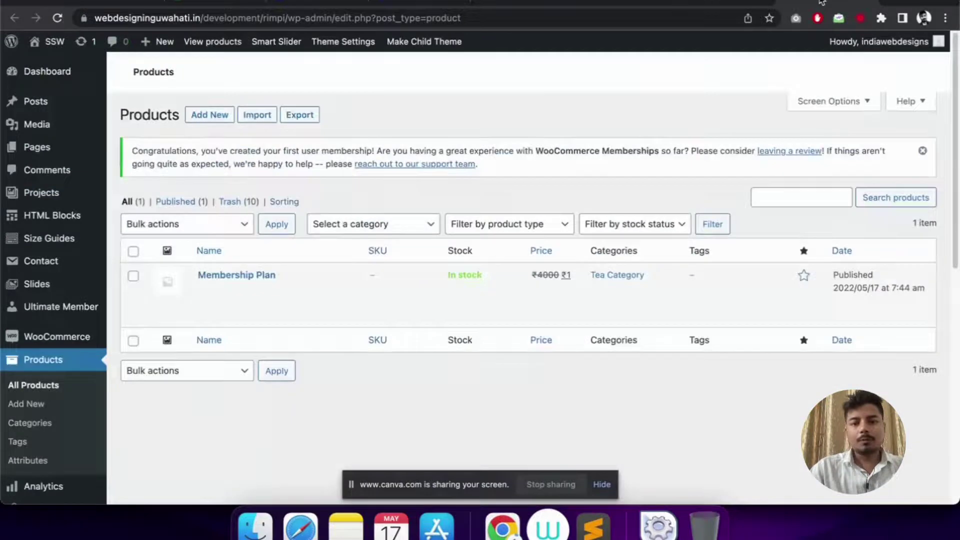
pyautogui.moveTo(246, 317)
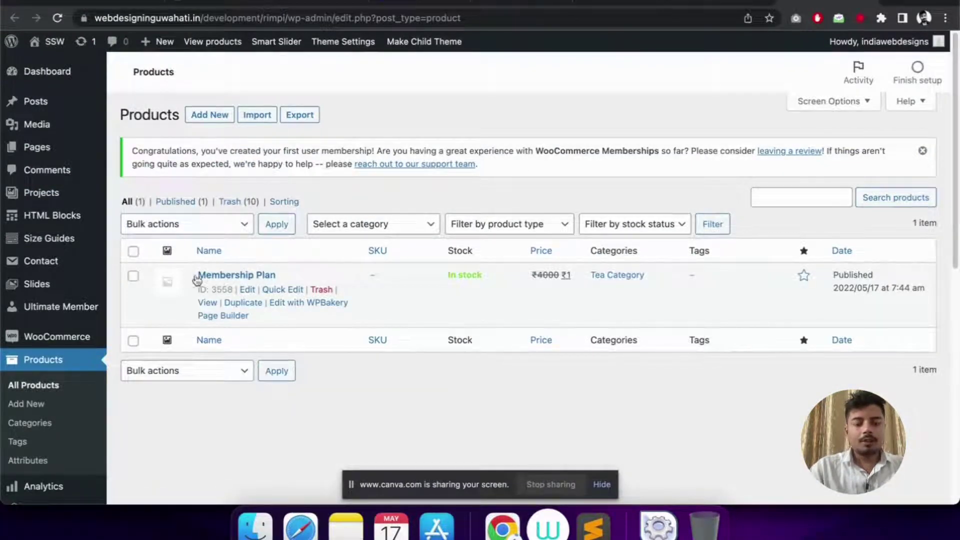
# - Edit the Membership Plan product and enter a sale price of 3000
pyautogui.click(247, 290)
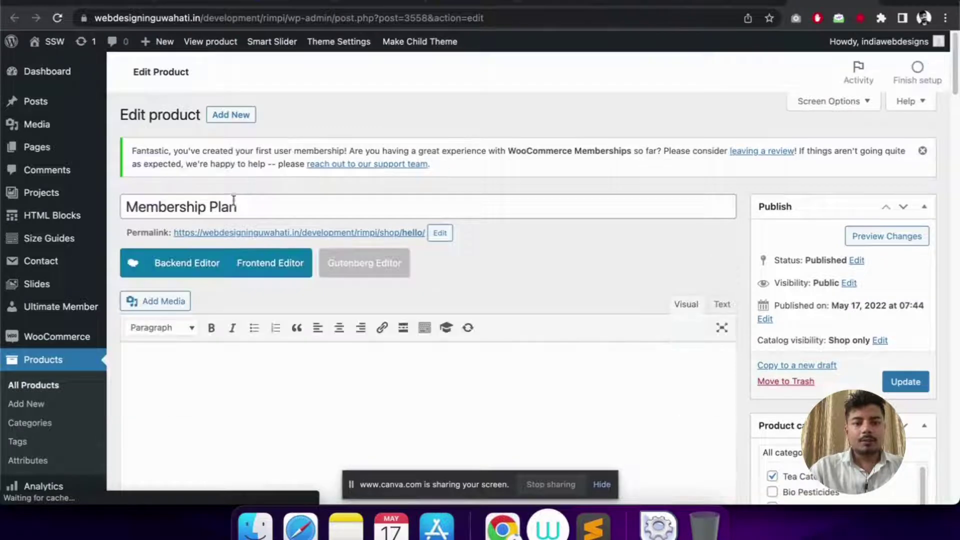
pyautogui.scroll(-2, 273, 200)
pyautogui.scroll(-1, 274, 200)
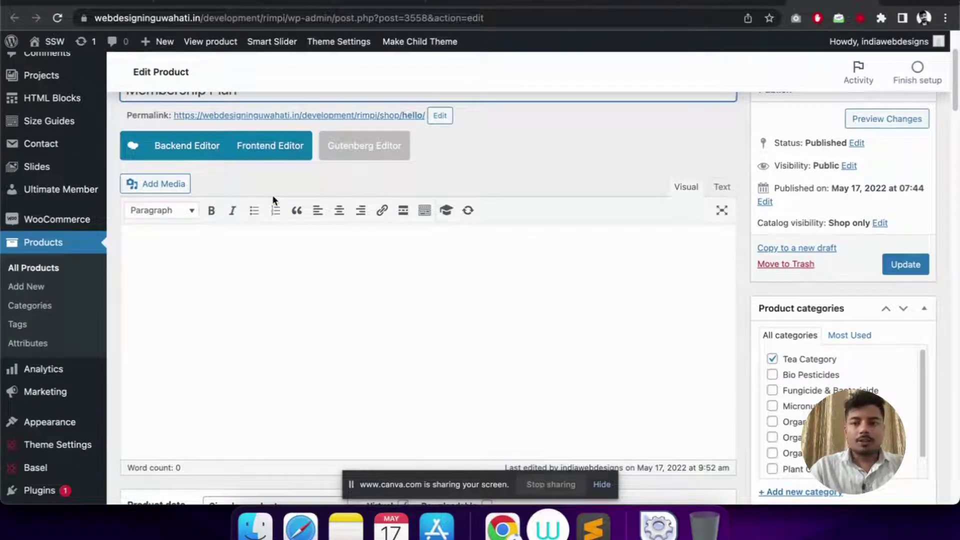
pyautogui.scroll(-4, 373, 329)
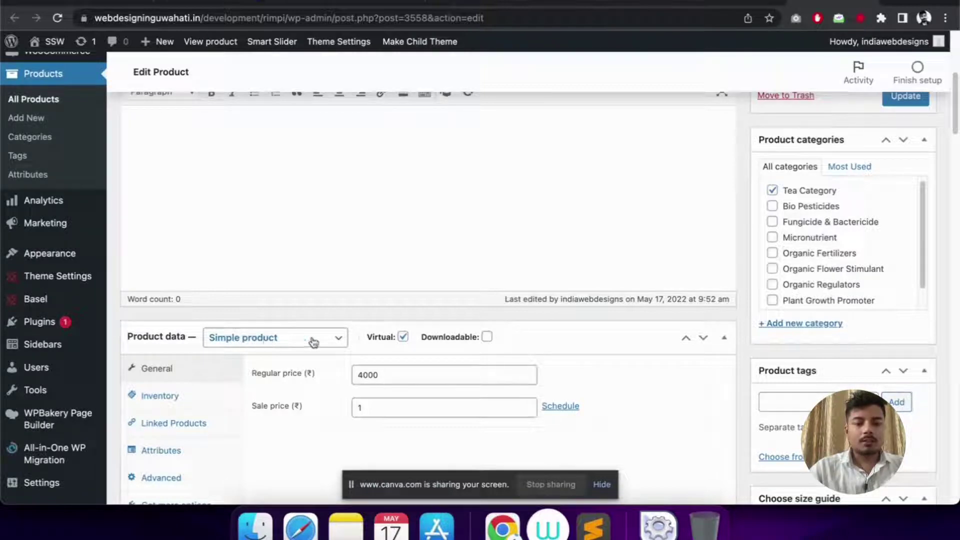
pyautogui.click(383, 406)
pyautogui.write('3000')
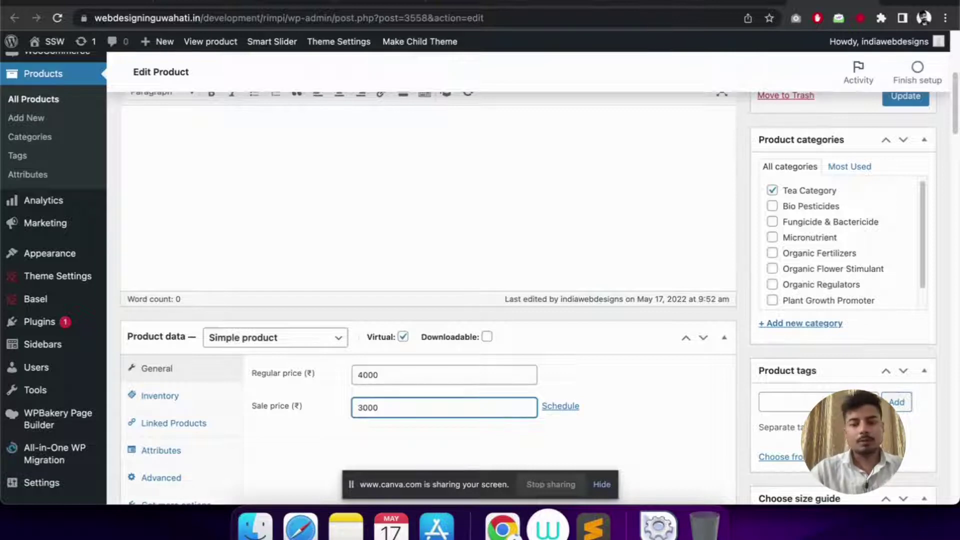
# - Update the Membership Plan product to save the 3000 sale price
pyautogui.scroll(5, 715, 336)
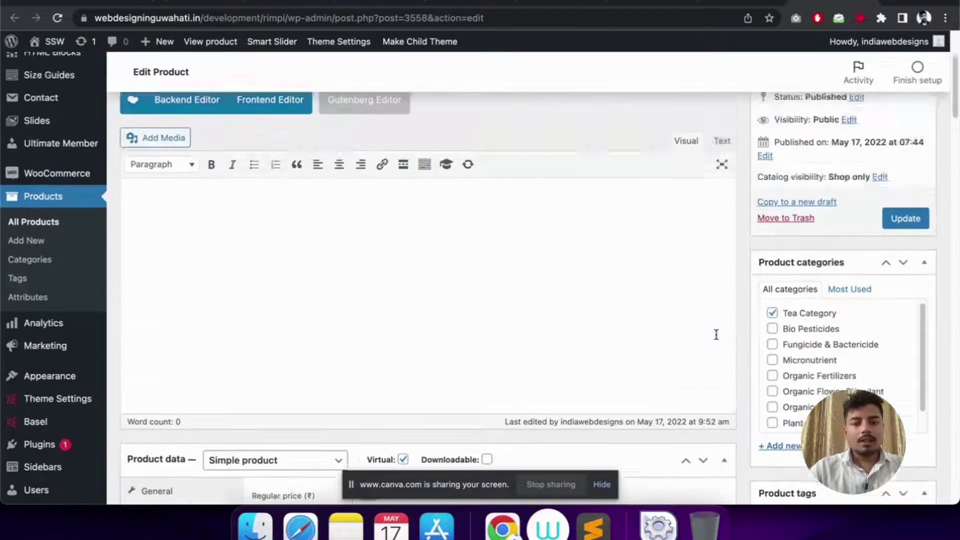
pyautogui.scroll(-3, 716, 335)
pyautogui.scroll(-1, 716, 334)
pyautogui.scroll(4, 716, 335)
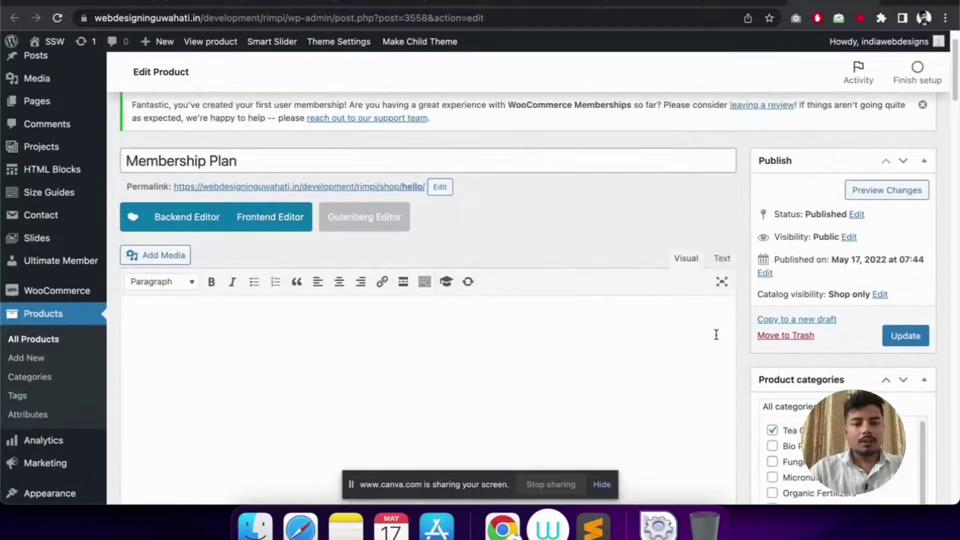
pyautogui.scroll(-8, 455, 321)
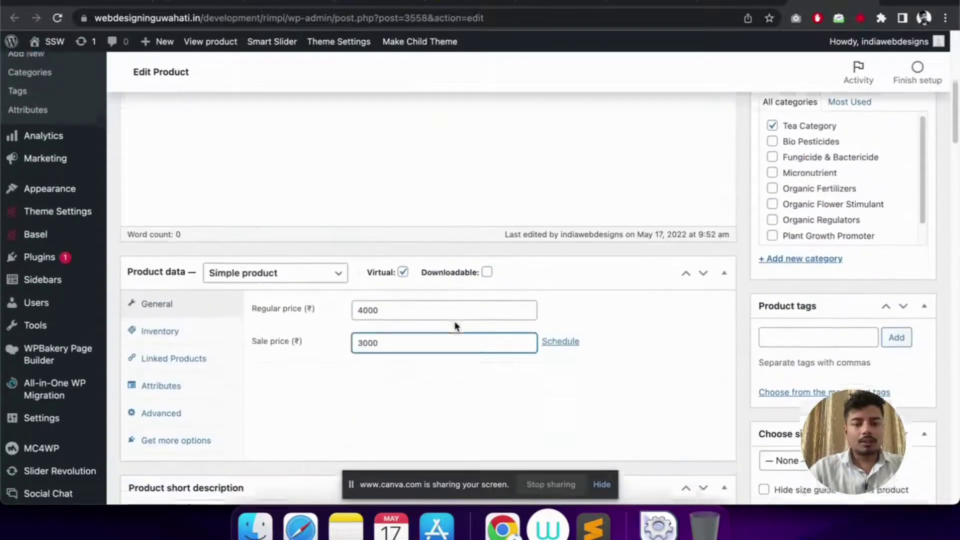
pyautogui.scroll(5, 404, 343)
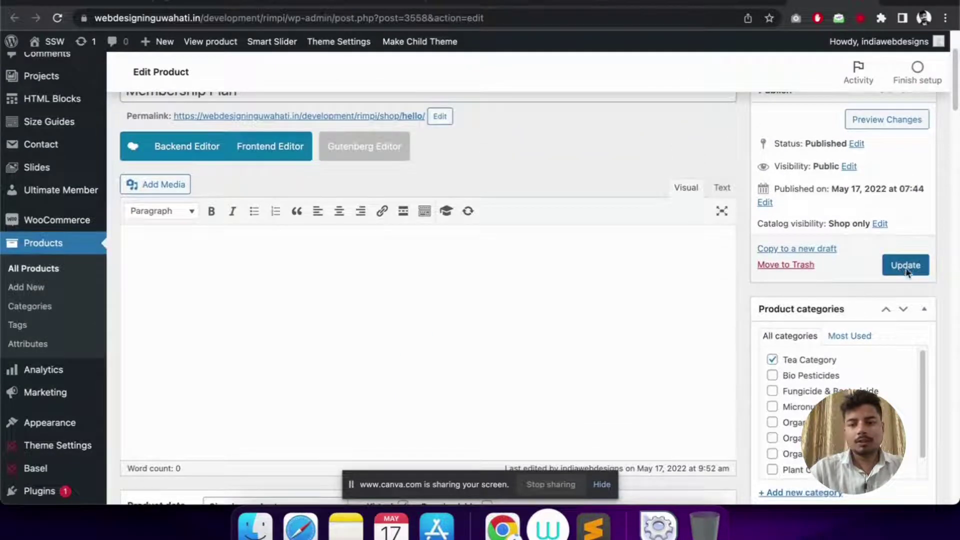
pyautogui.click(904, 268)
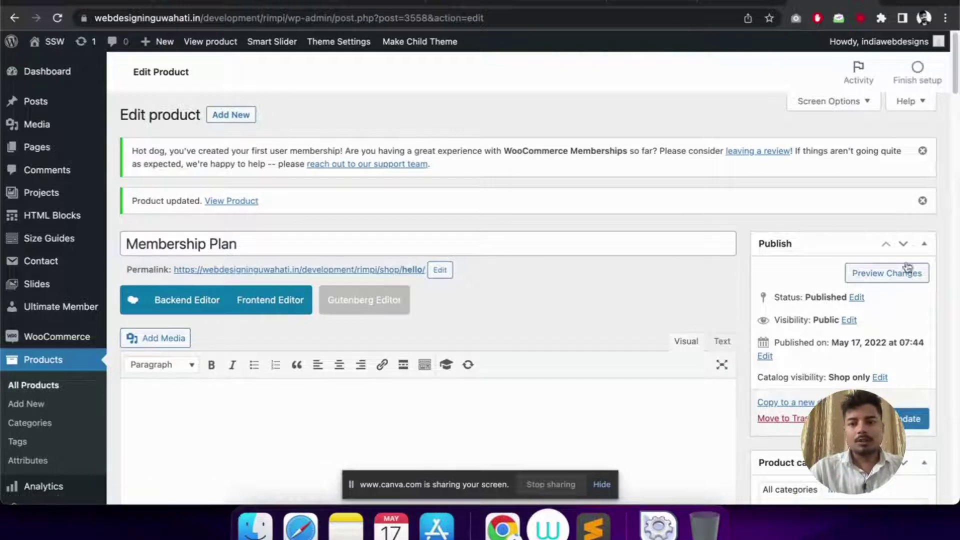
# - Go back to the Installed Plugins list, then switch to the Jamboard tab
pyautogui.press('super+bracketleft')
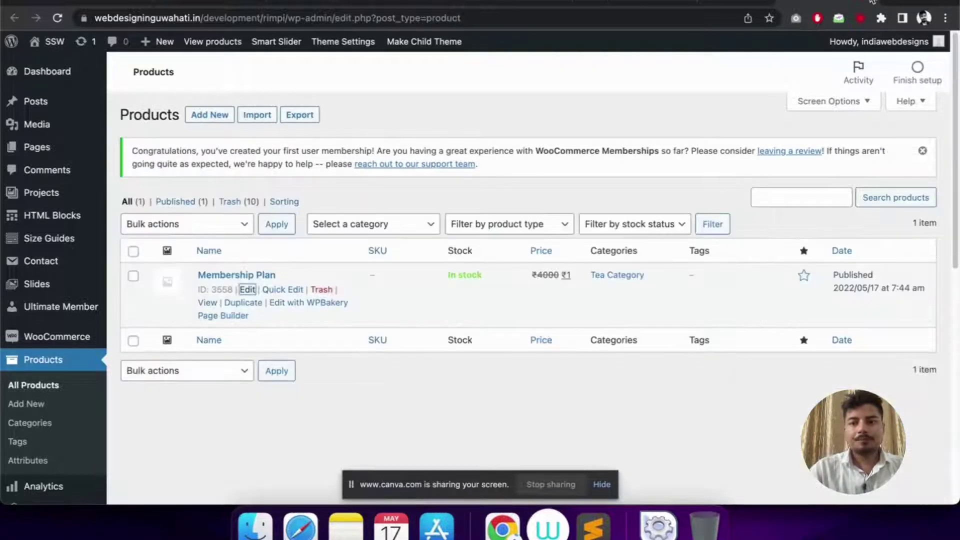
pyautogui.press('super+bracketleft')
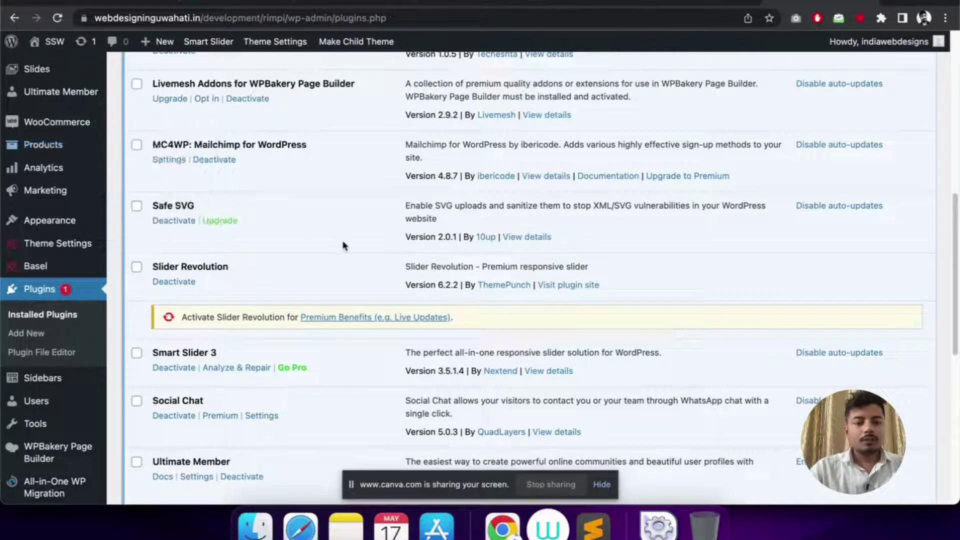
pyautogui.scroll(-3, 322, 244)
pyautogui.scroll(4, 320, 245)
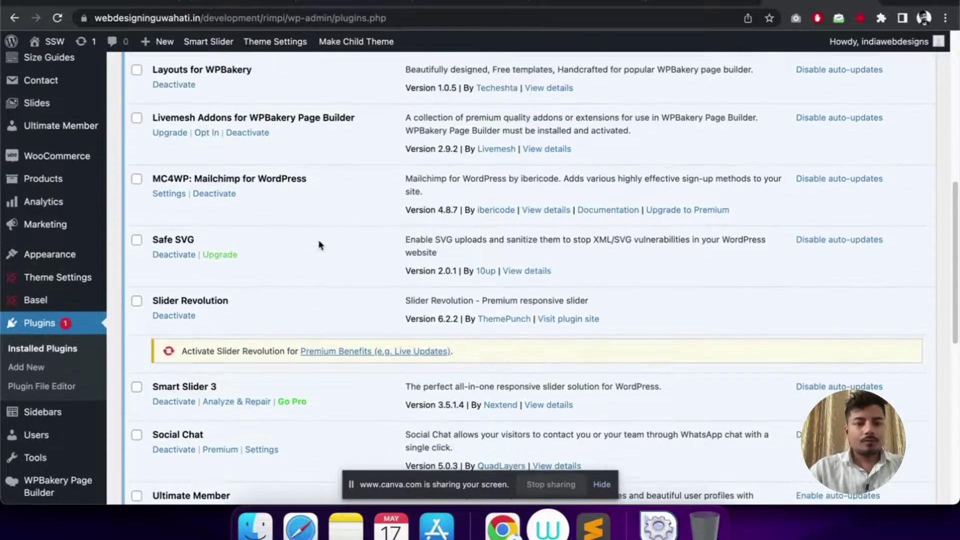
pyautogui.scroll(-1, 320, 245)
pyautogui.hotkey('ctrl', 'Tab')
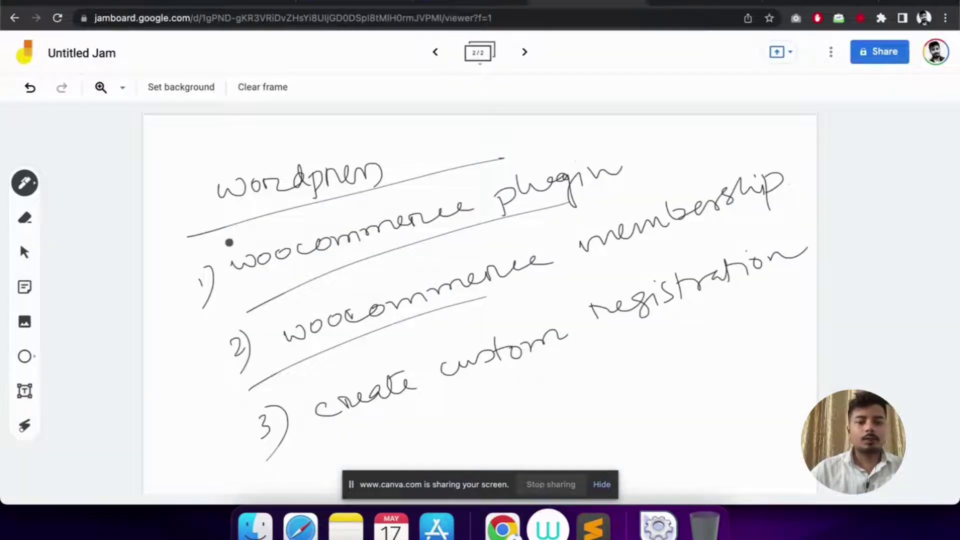
# - Tick items 1) and 2) on the Jam, then return to the WordPress plugins list
pyautogui.moveTo(226, 254); pyautogui.dragTo(167, 336)
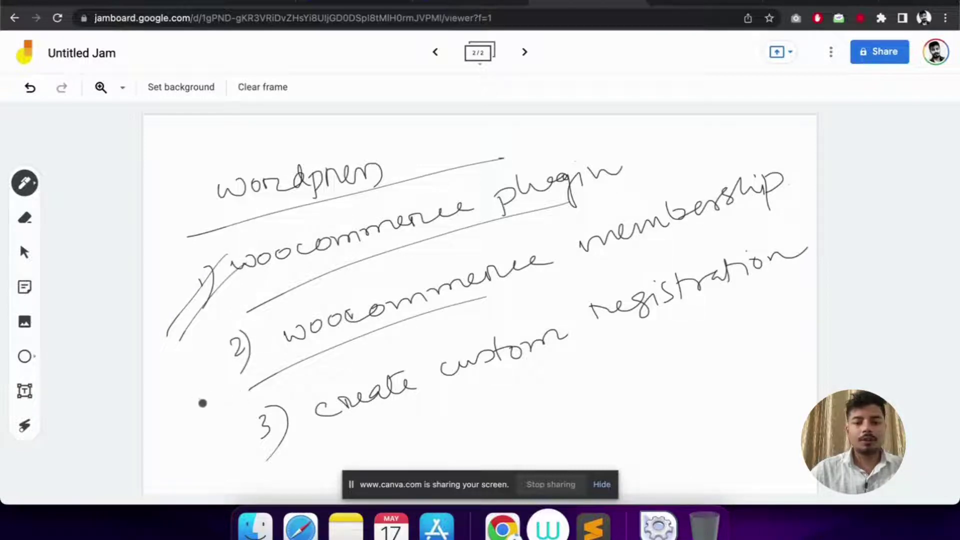
pyautogui.moveTo(205, 398)
pyautogui.mouseDown()
pyautogui.moveTo(243, 345)
pyautogui.moveTo(248, 353)
pyautogui.mouseUp()
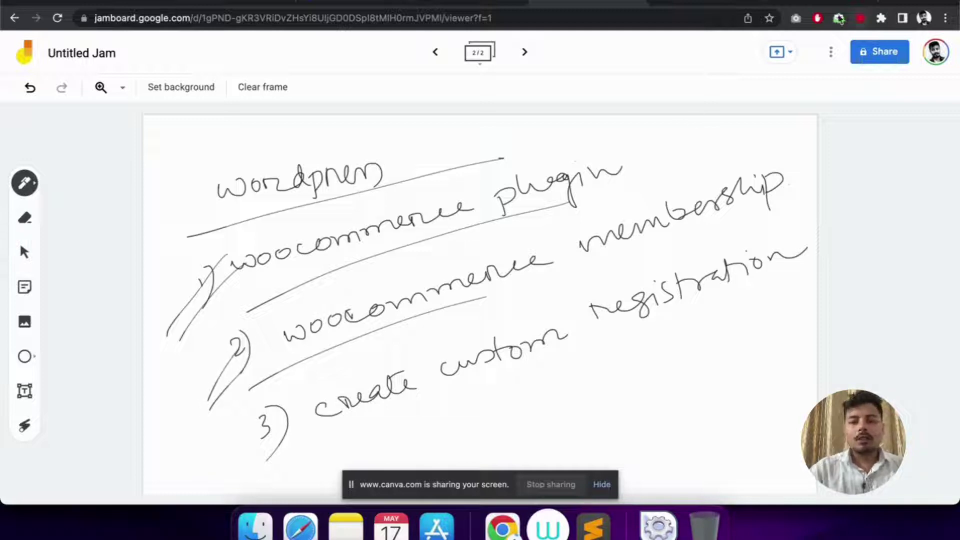
pyautogui.click(798, 3)
pyautogui.scroll(-6, 210, 298)
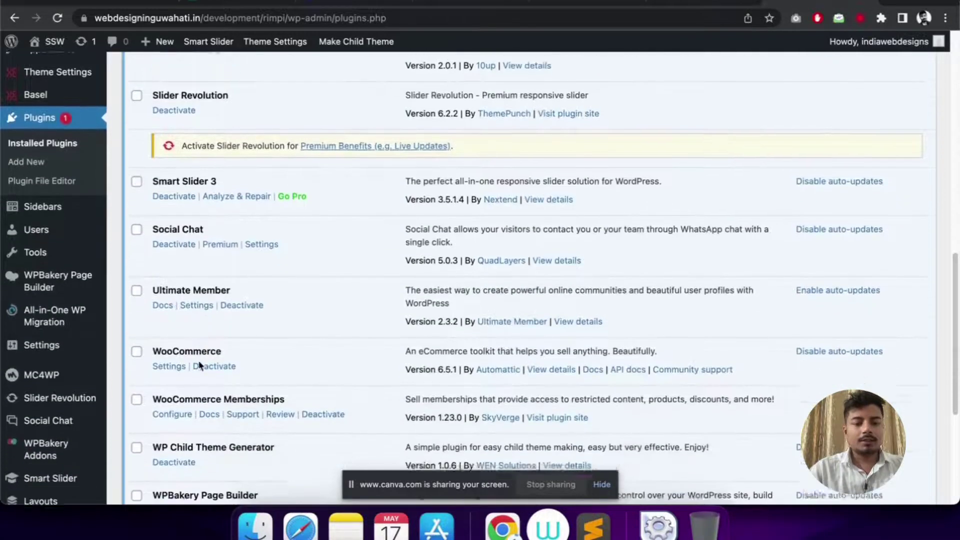
# - Google 'WooCommerce Memberships', then open that plugin's Configure settings in WordPress
pyautogui.moveTo(152, 320); pyautogui.dragTo(298, 316)
pyautogui.rightClick(265, 317)
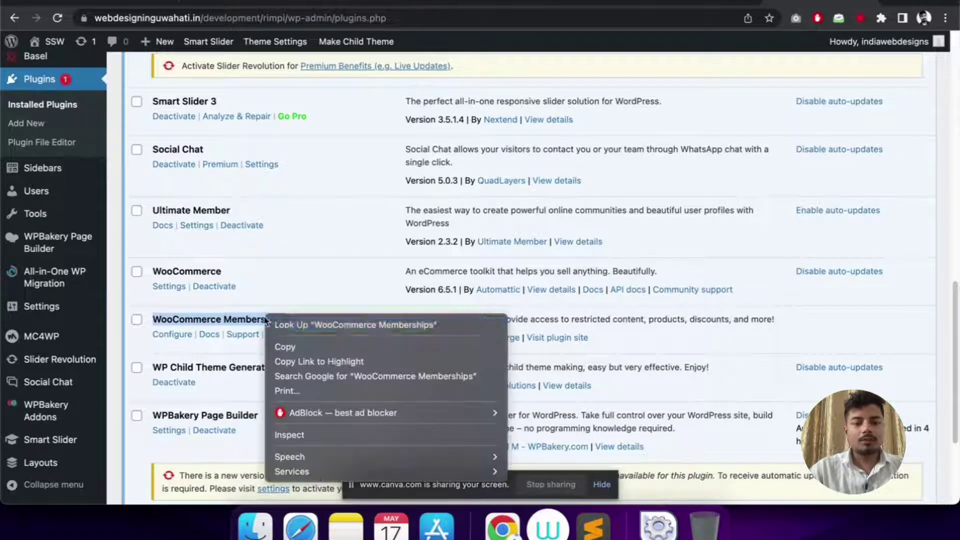
pyautogui.click(372, 377)
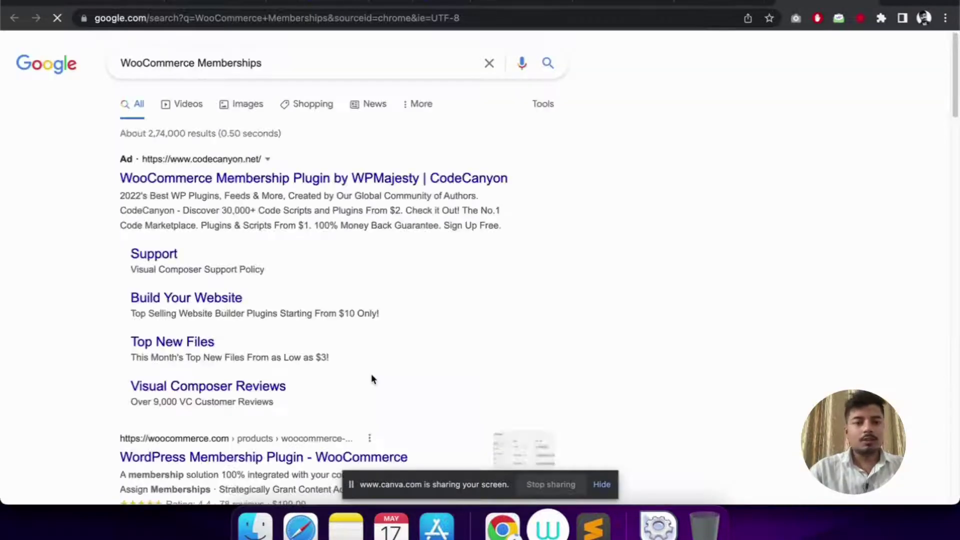
pyautogui.scroll(-4, 371, 379)
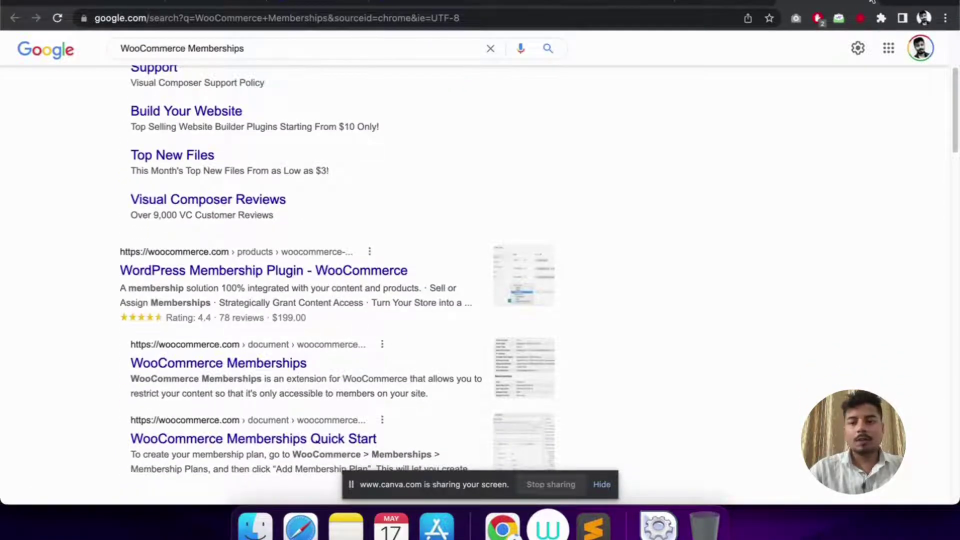
pyautogui.press('super+w')
pyautogui.click(172, 334)
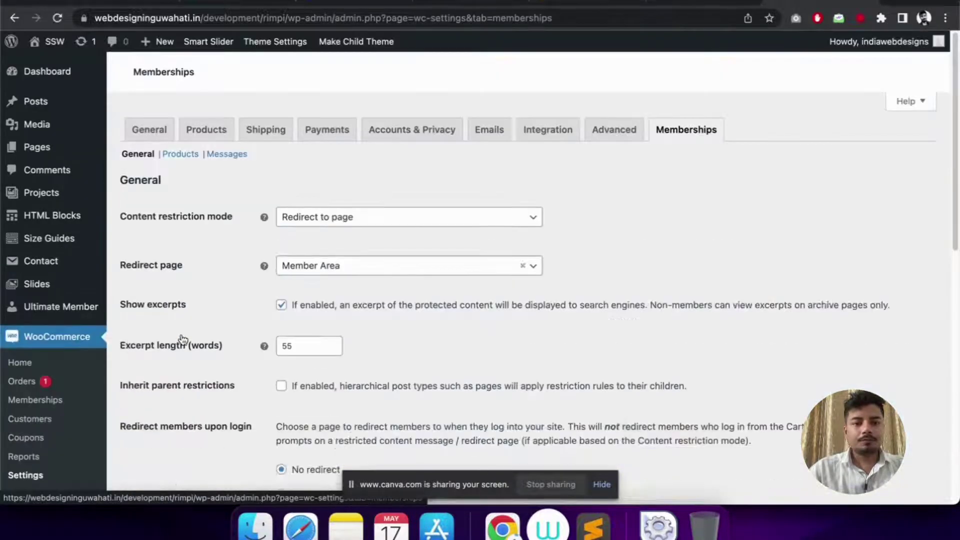
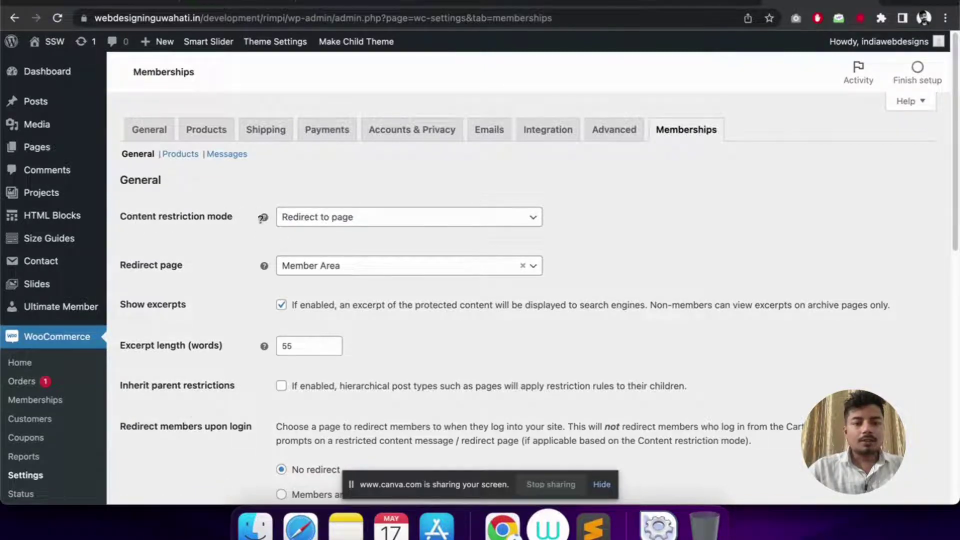
# - Review the Memberships General settings: restriction mode Redirect to page, redirect page Member Area
pyautogui.moveTo(265, 218)
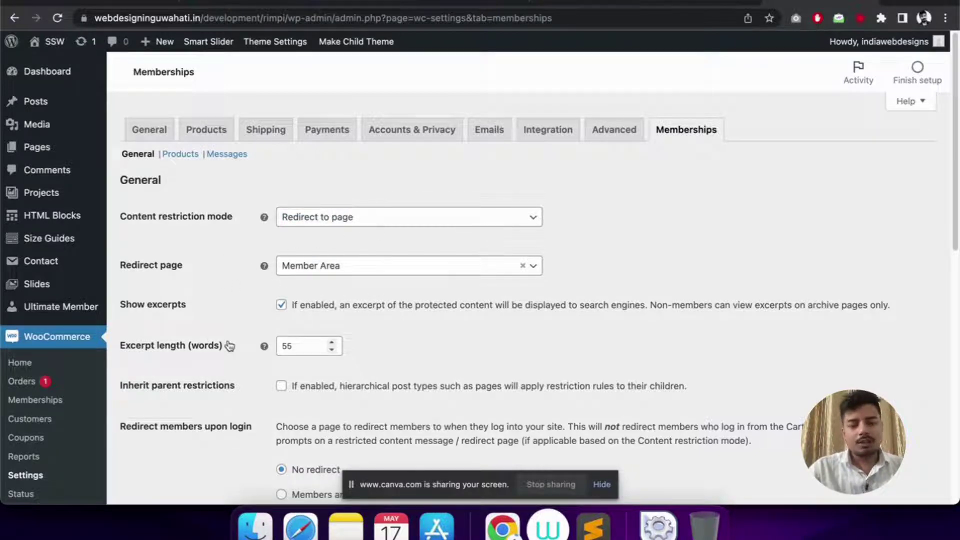
# - Look through the Products and Messages membership settings, then view the Members list with one active member
pyautogui.click(180, 156)
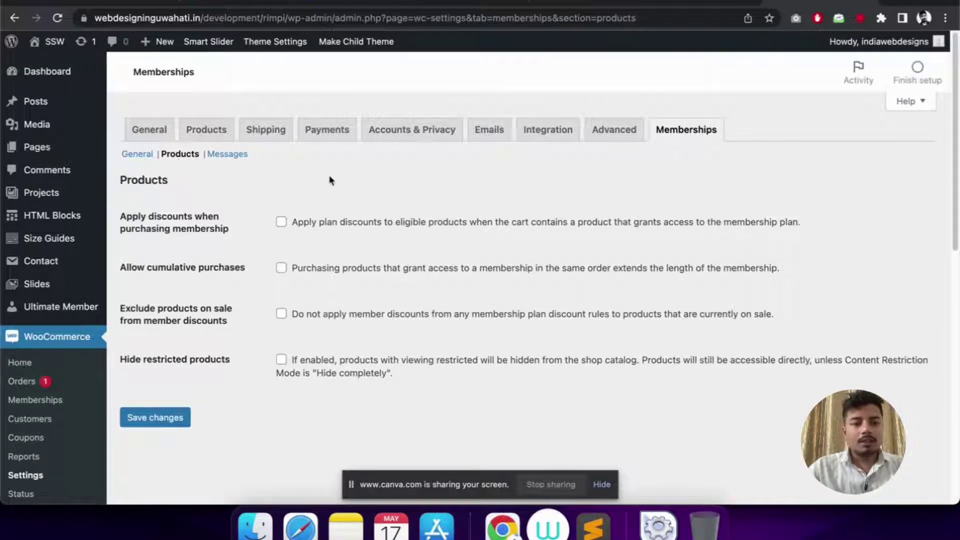
pyautogui.click(234, 155)
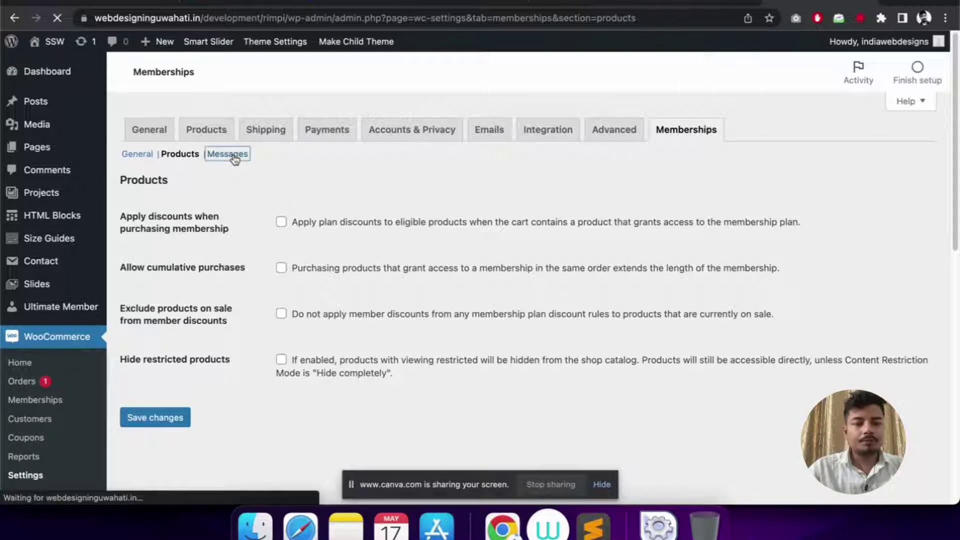
pyautogui.scroll(-8, 234, 235)
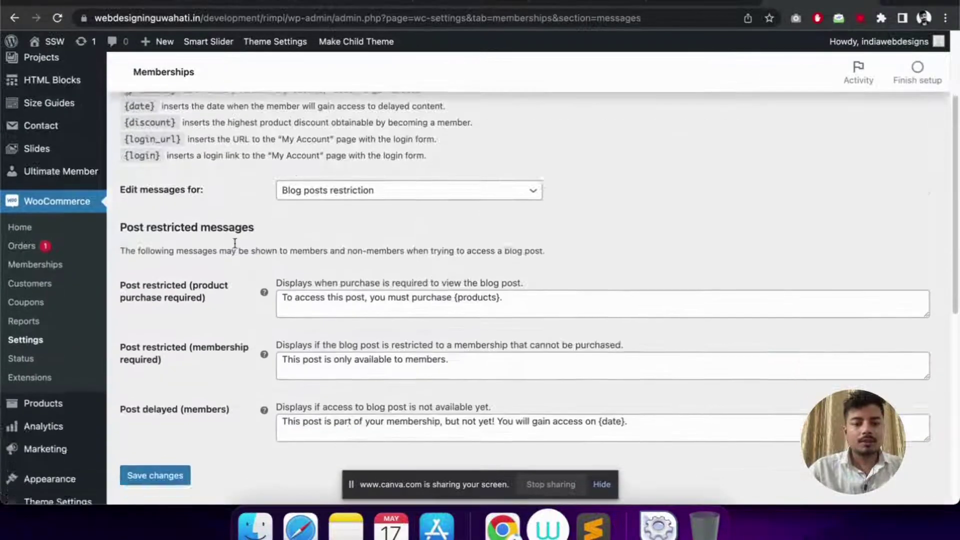
pyautogui.scroll(3, 235, 243)
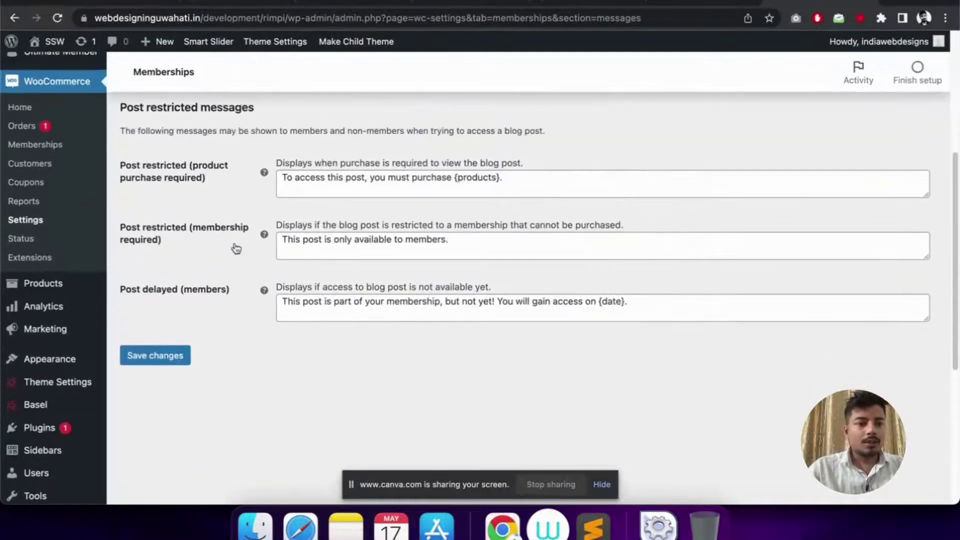
pyautogui.click(54, 149)
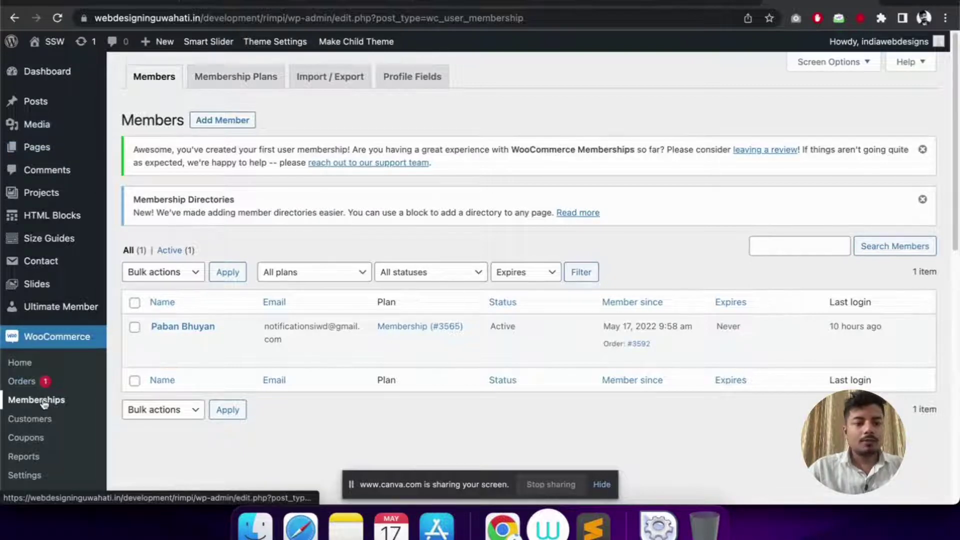
pyautogui.scroll(-2, 43, 395)
# - Reload the members list, then open the 'Membership' plan from Membership Plans for editing
pyautogui.click(39, 343)
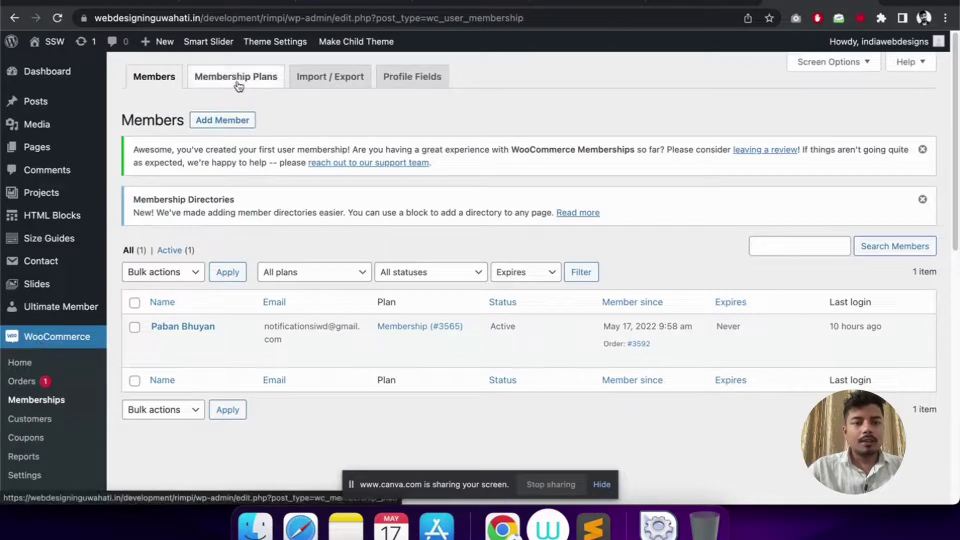
pyautogui.click(238, 80)
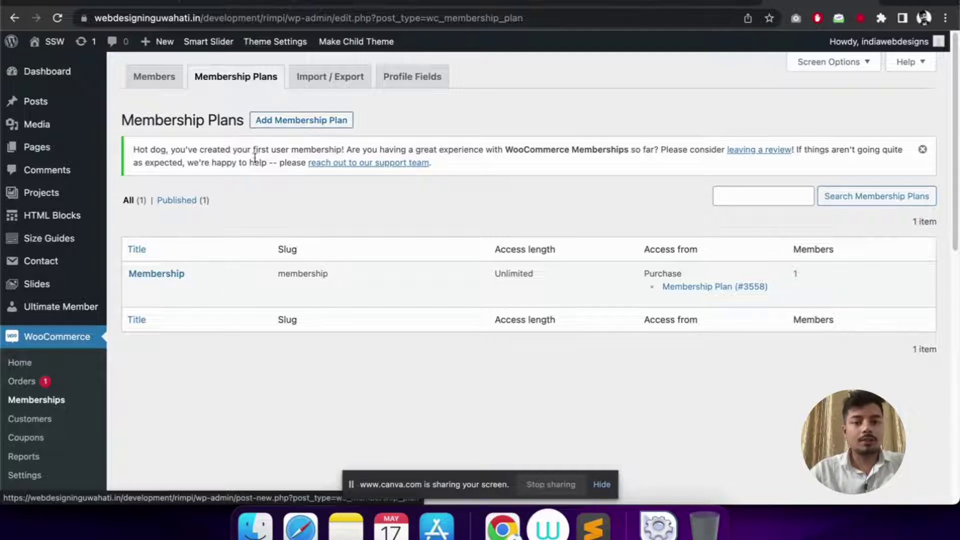
pyautogui.click(141, 292)
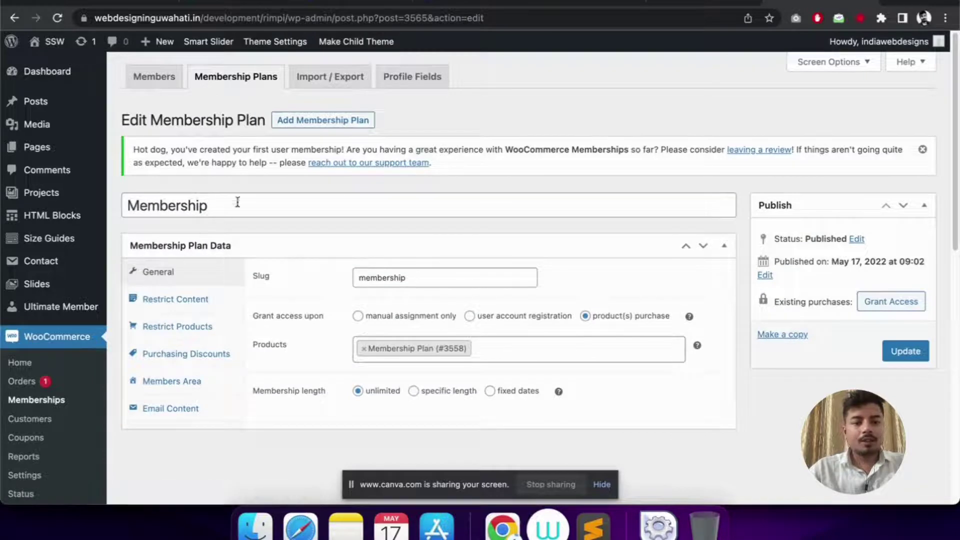
pyautogui.click(249, 194)
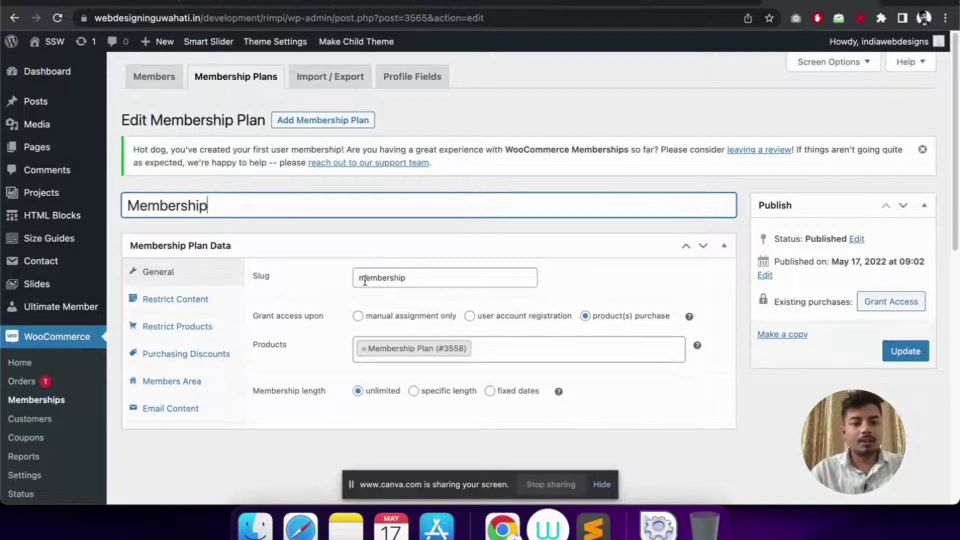
# - Check the plan's slug 'membership', then bring up the Jamboard setup notes
pyautogui.click(448, 284)
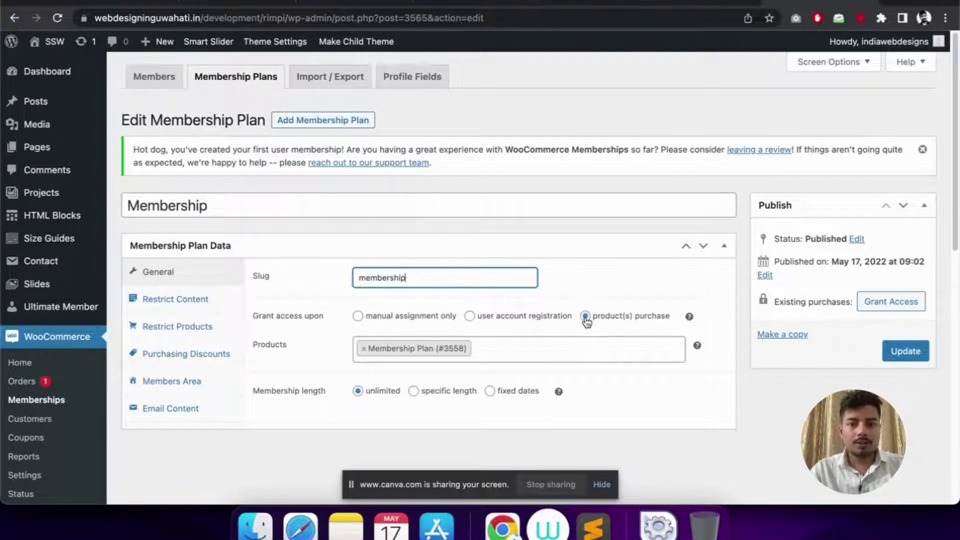
pyautogui.click(575, 3)
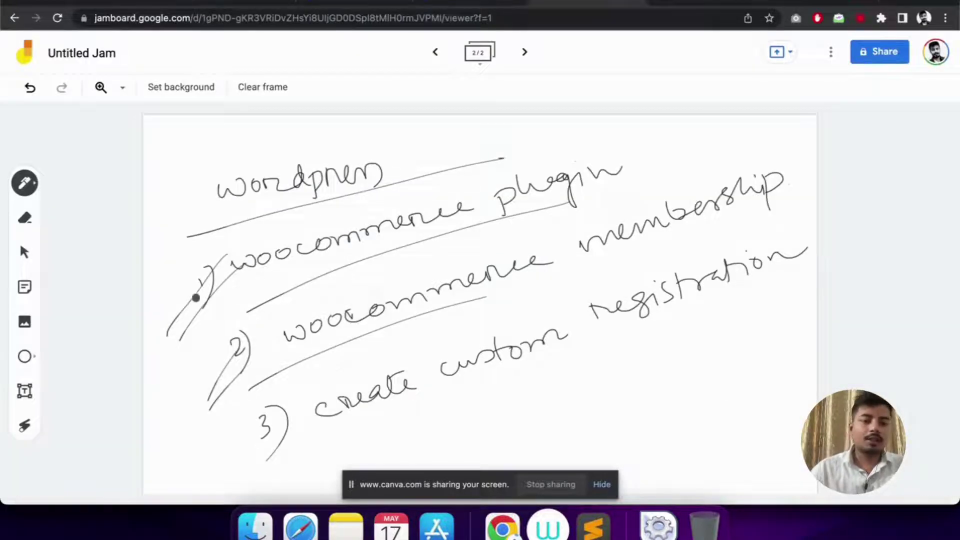
# - Underline item 1, the WooCommerce plugin, on the Jamboard outline and add a new blank frame
pyautogui.moveTo(202, 324); pyautogui.dragTo(302, 277)
pyautogui.moveTo(209, 313); pyautogui.dragTo(293, 270)
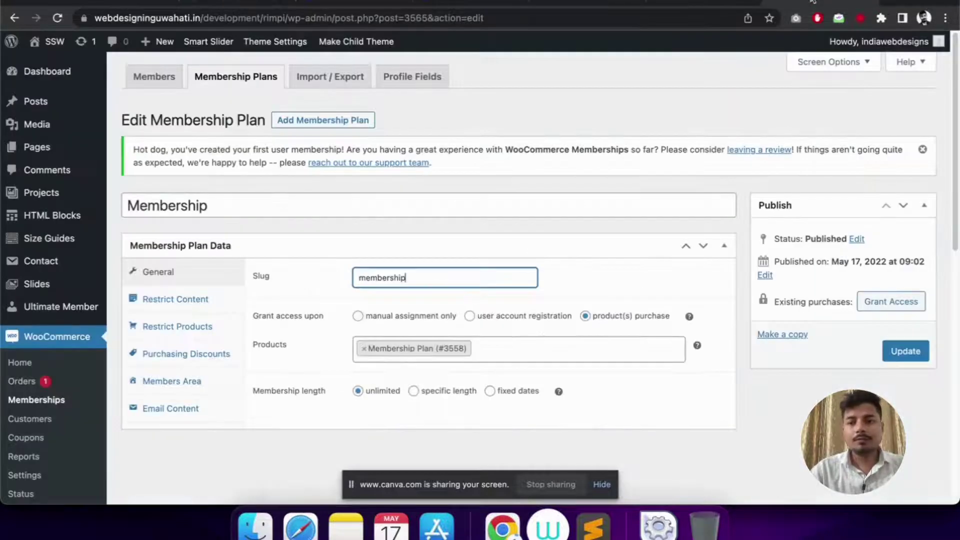
pyautogui.click(822, 4)
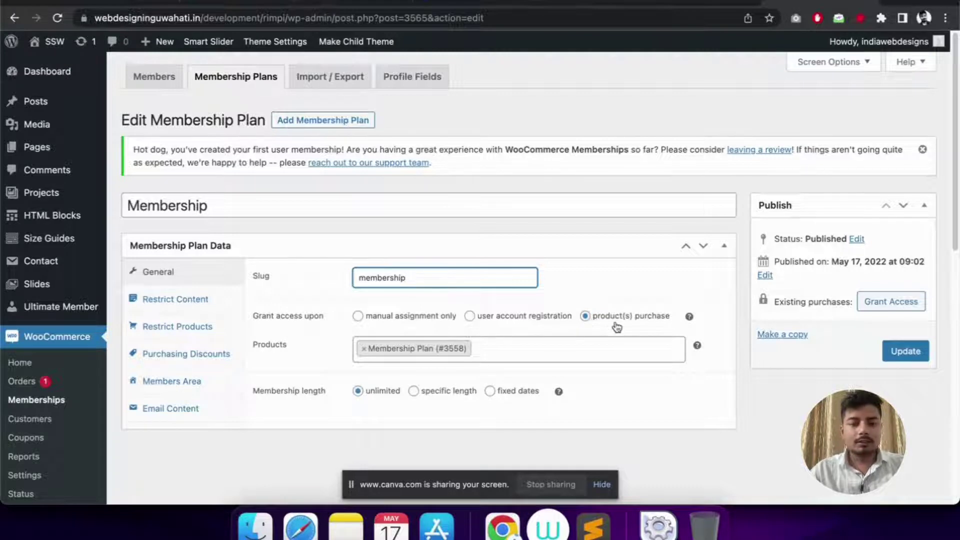
pyautogui.click(600, 5)
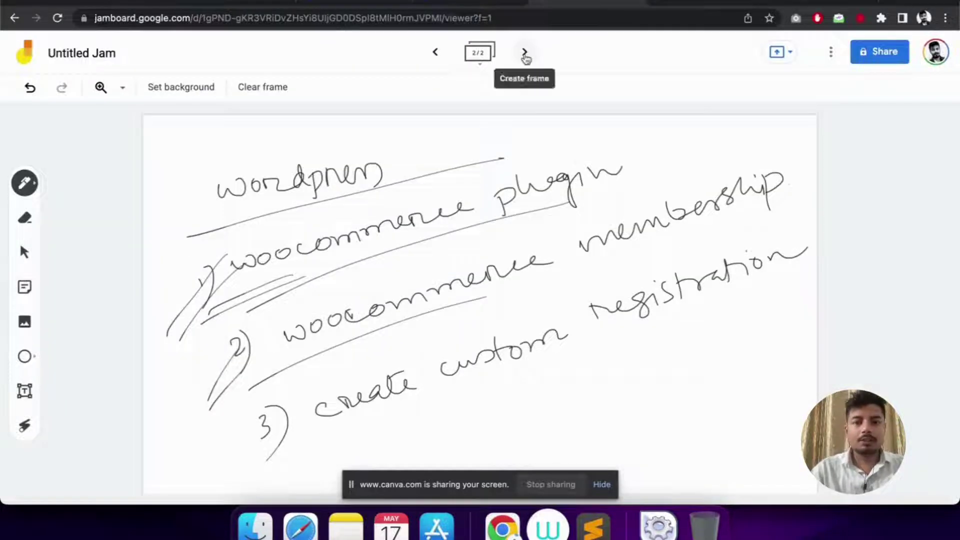
pyautogui.click(524, 54)
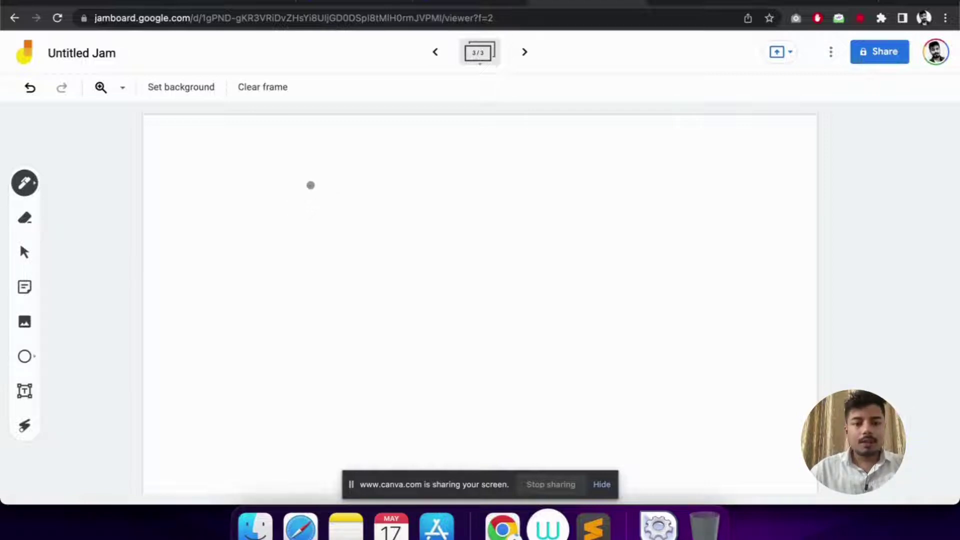
# - Handwrite 'Customer → Register', a down arrow, and 'Buy that Product' enclosed in braces
pyautogui.moveTo(310, 185)
pyautogui.mouseDown()
pyautogui.moveTo(329, 197)
pyautogui.moveTo(526, 152)
pyautogui.moveTo(668, 145)
pyautogui.mouseUp()
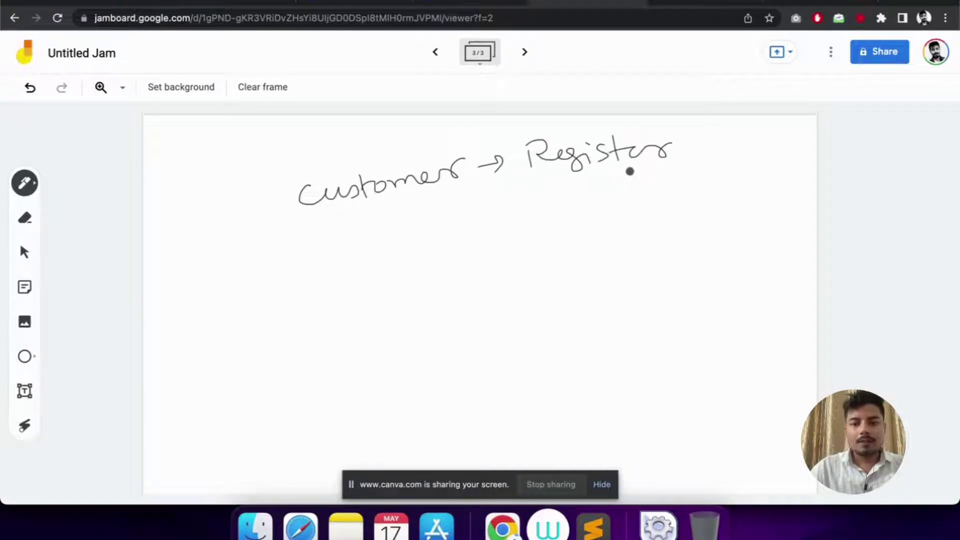
pyautogui.moveTo(629, 172); pyautogui.dragTo(651, 180)
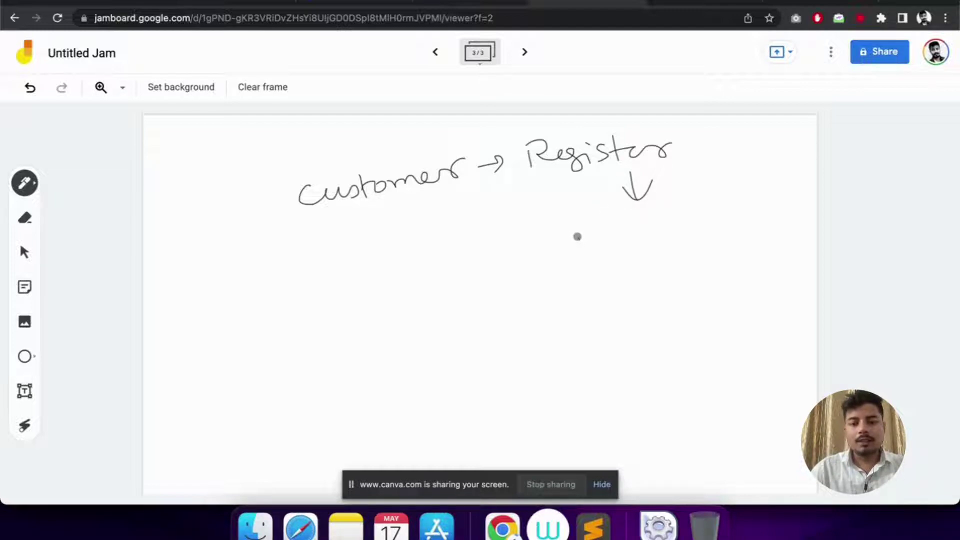
pyautogui.moveTo(578, 236)
pyautogui.mouseDown()
pyautogui.moveTo(583, 246)
pyautogui.moveTo(638, 237)
pyautogui.moveTo(738, 202)
pyautogui.mouseUp()
pyautogui.moveTo(643, 277)
pyautogui.mouseDown()
pyautogui.moveTo(647, 297)
pyautogui.moveTo(690, 258)
pyautogui.moveTo(768, 243)
pyautogui.mouseUp()
pyautogui.moveTo(561, 235)
pyautogui.mouseDown()
pyautogui.moveTo(574, 299)
pyautogui.moveTo(620, 314)
pyautogui.mouseUp()
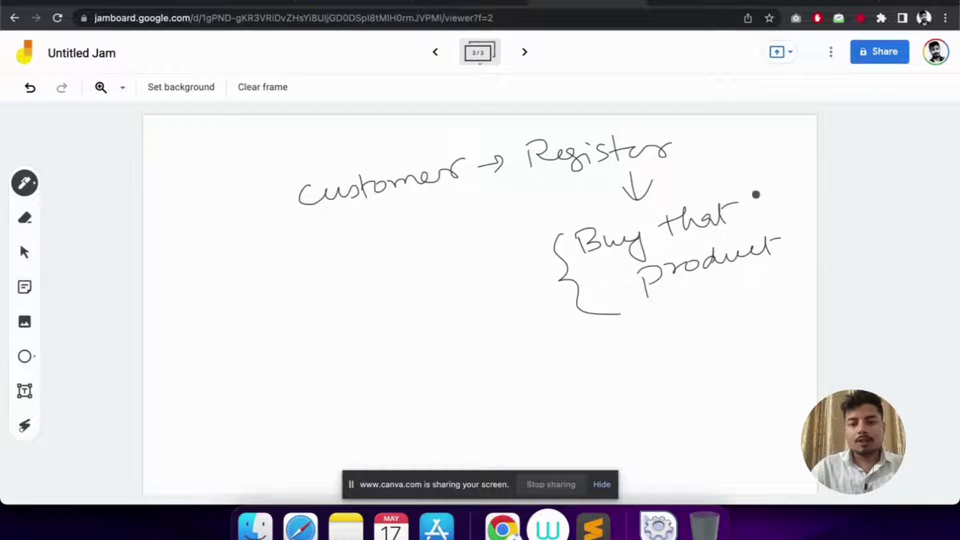
pyautogui.moveTo(748, 184)
pyautogui.mouseDown()
pyautogui.moveTo(783, 219)
pyautogui.moveTo(774, 277)
pyautogui.mouseUp()
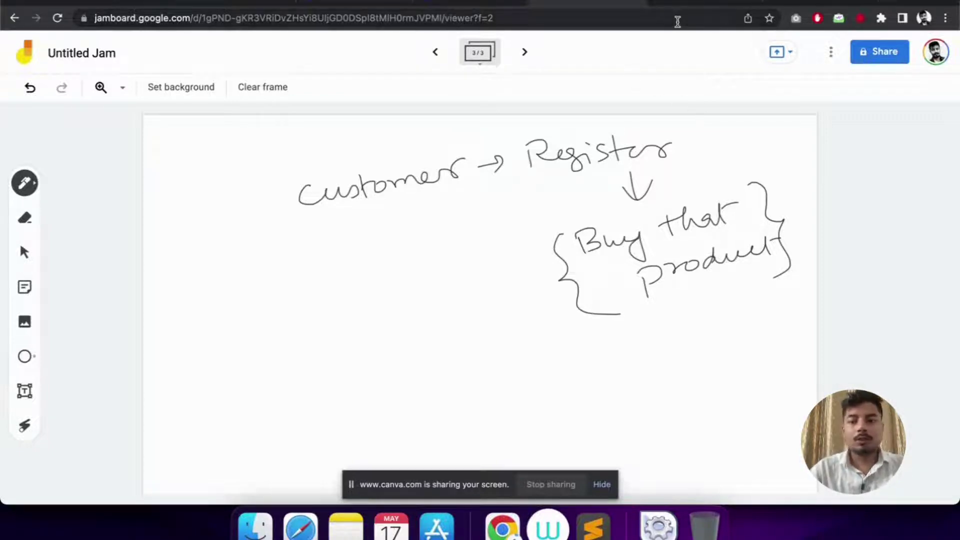
# - Glance at the site's home page and the Membership plan edit page before returning to the diagram
pyautogui.click(686, 6)
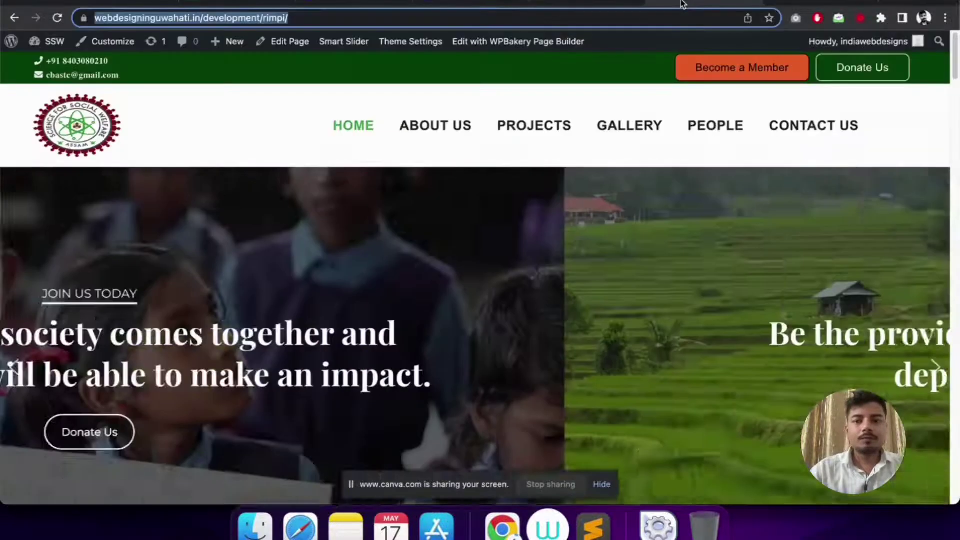
pyautogui.click(575, 4)
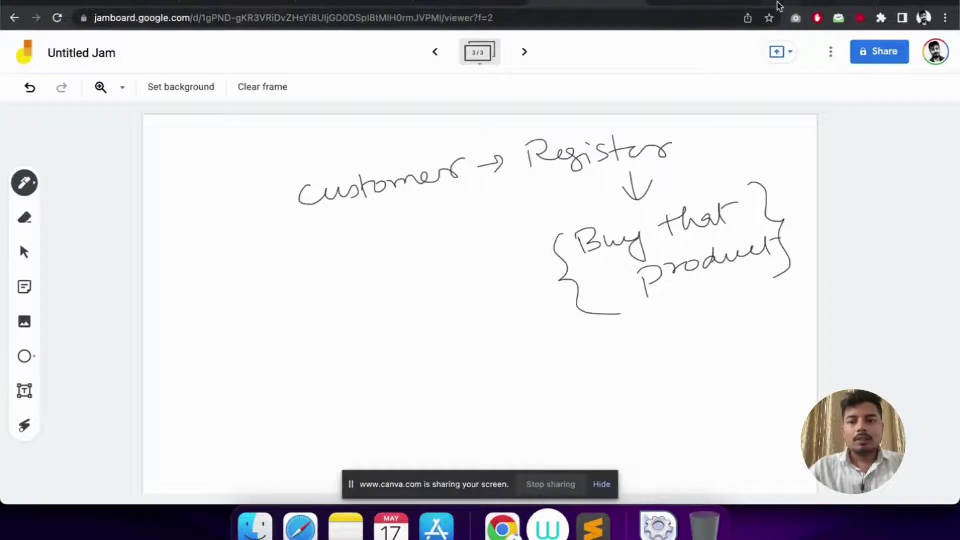
pyautogui.click(804, 4)
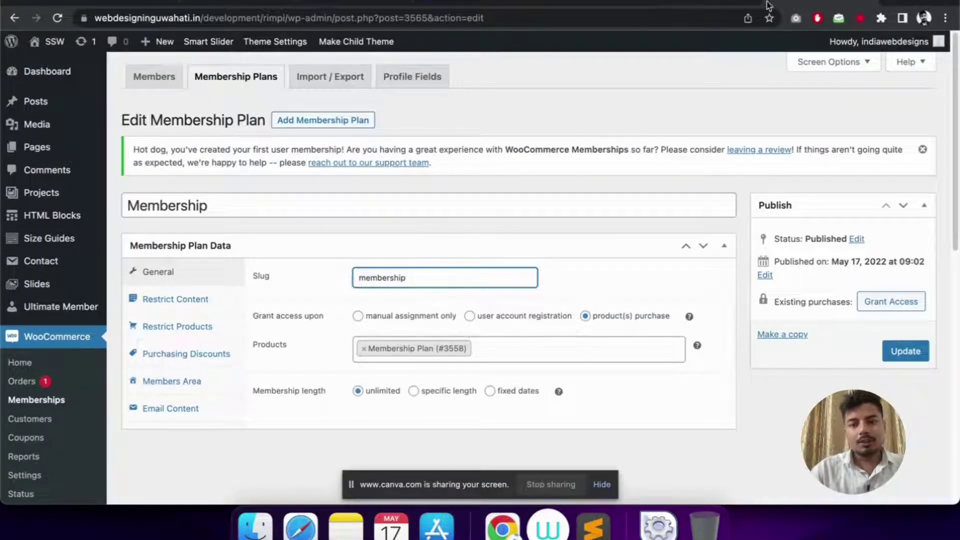
pyautogui.click(582, 4)
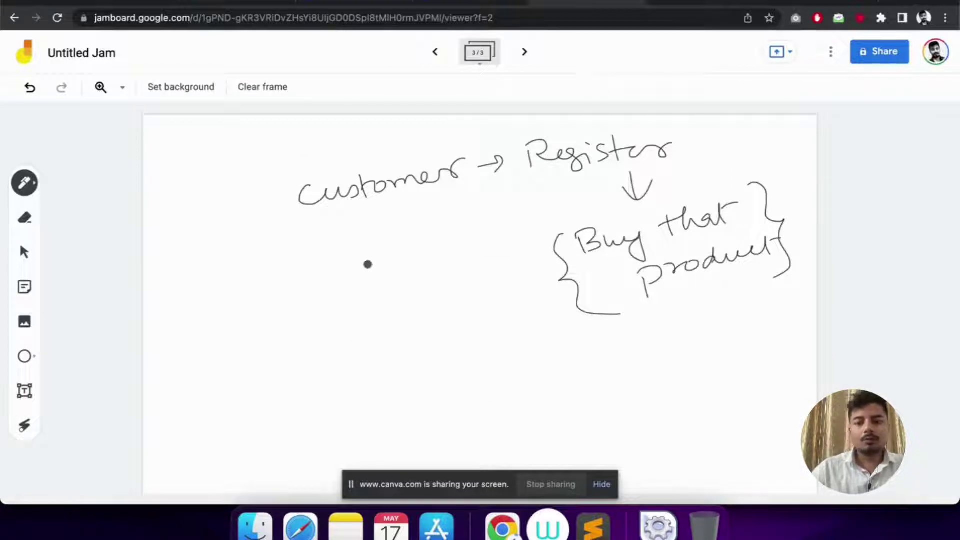
# - Add a curved arrow down to an underlined 'member', then select the plan slug 'membership'
pyautogui.moveTo(532, 275); pyautogui.dragTo(556, 297)
pyautogui.moveTo(614, 252)
pyautogui.mouseDown()
pyautogui.moveTo(558, 294)
pyautogui.moveTo(665, 259)
pyautogui.mouseUp()
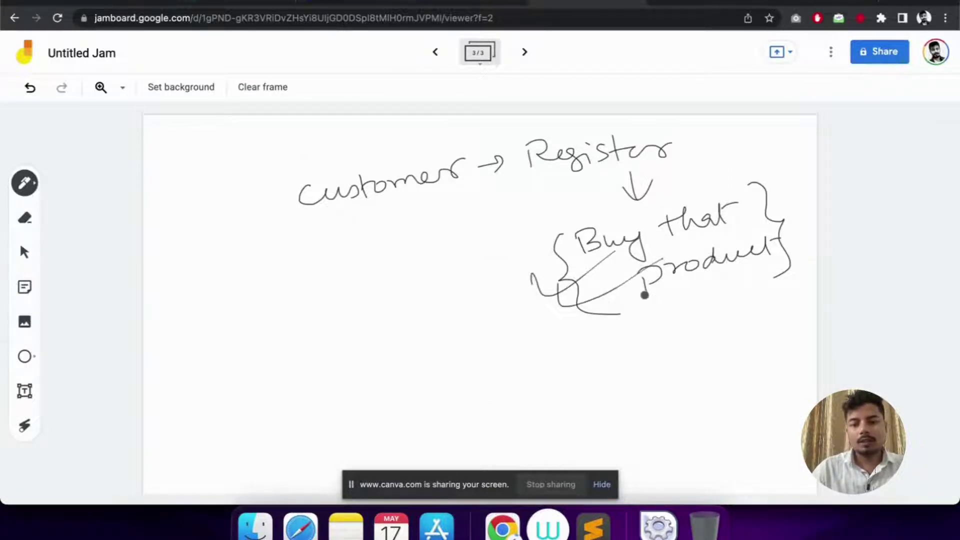
pyautogui.moveTo(638, 306); pyautogui.dragTo(607, 369)
pyautogui.moveTo(606, 347)
pyautogui.mouseDown()
pyautogui.moveTo(606, 370)
pyautogui.moveTo(664, 359)
pyautogui.mouseUp()
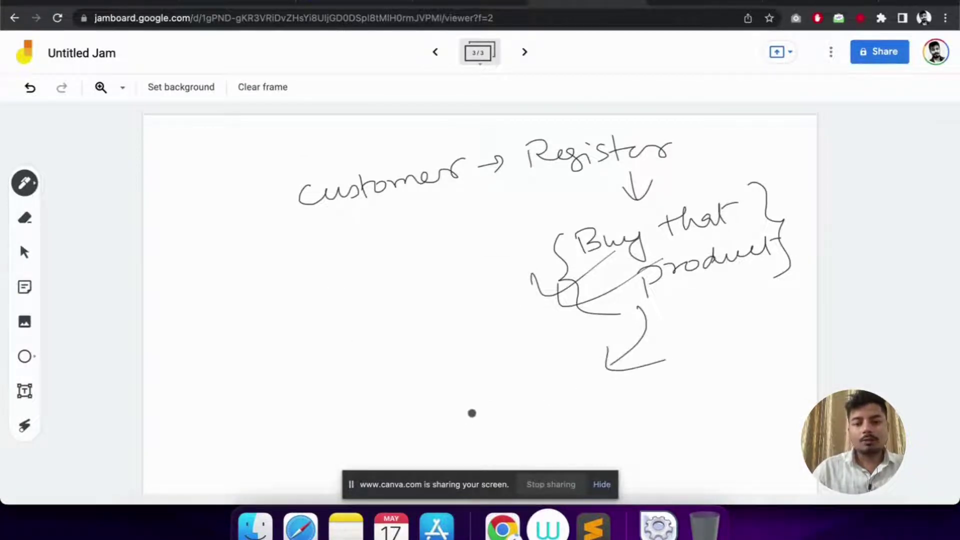
pyautogui.moveTo(476, 392)
pyautogui.mouseDown()
pyautogui.moveTo(475, 409)
pyautogui.moveTo(513, 395)
pyautogui.moveTo(577, 403)
pyautogui.moveTo(592, 386)
pyautogui.moveTo(640, 381)
pyautogui.mouseUp()
pyautogui.moveTo(501, 429); pyautogui.dragTo(649, 400)
pyautogui.moveTo(542, 429); pyautogui.dragTo(697, 404)
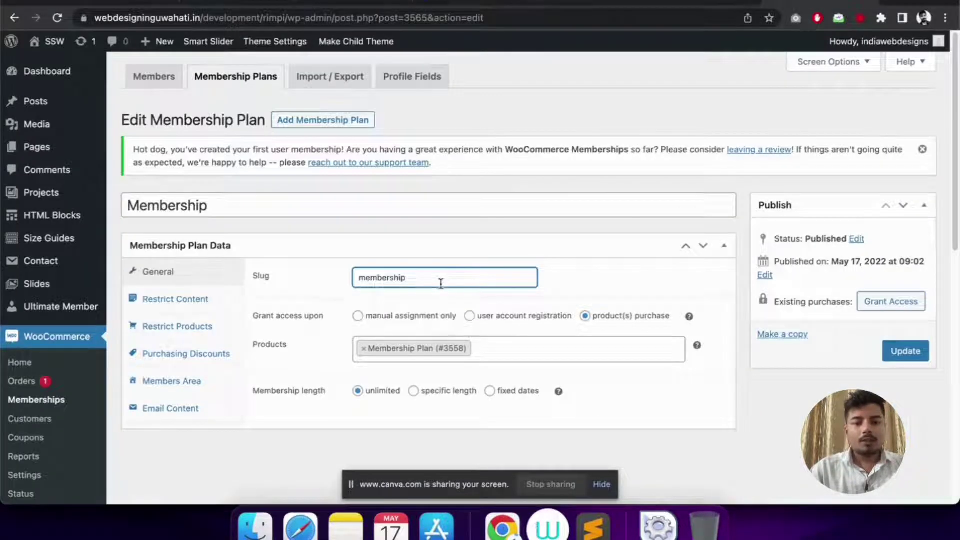
pyautogui.doubleClick(441, 282)
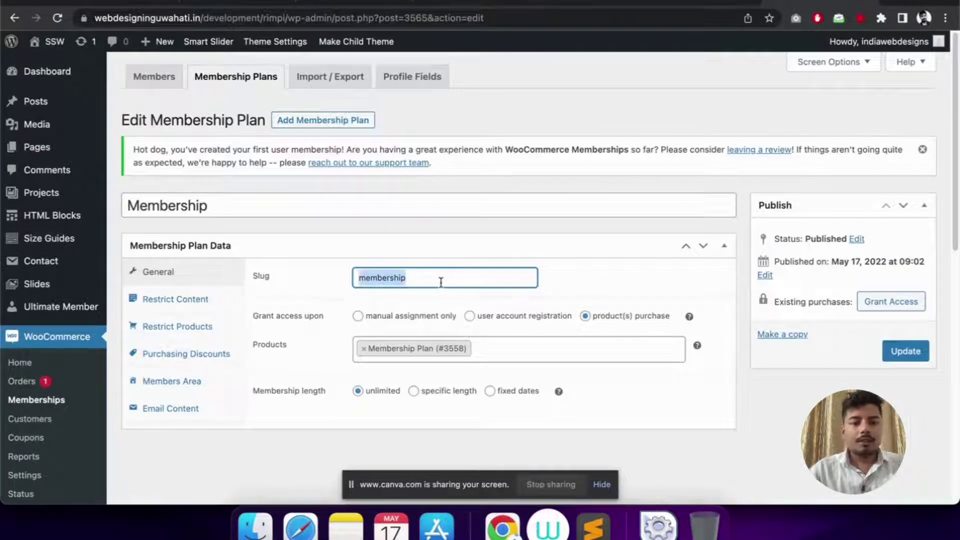
# - Replace the granting product with Membership Plan (#3558), found by searching 'membe', then view Profile Fields
pyautogui.click(226, 201)
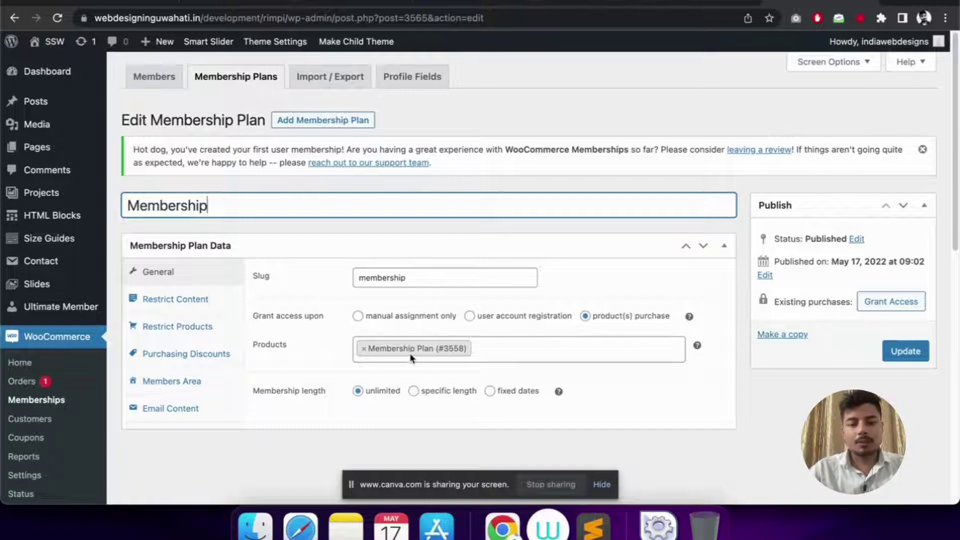
pyautogui.click(364, 348)
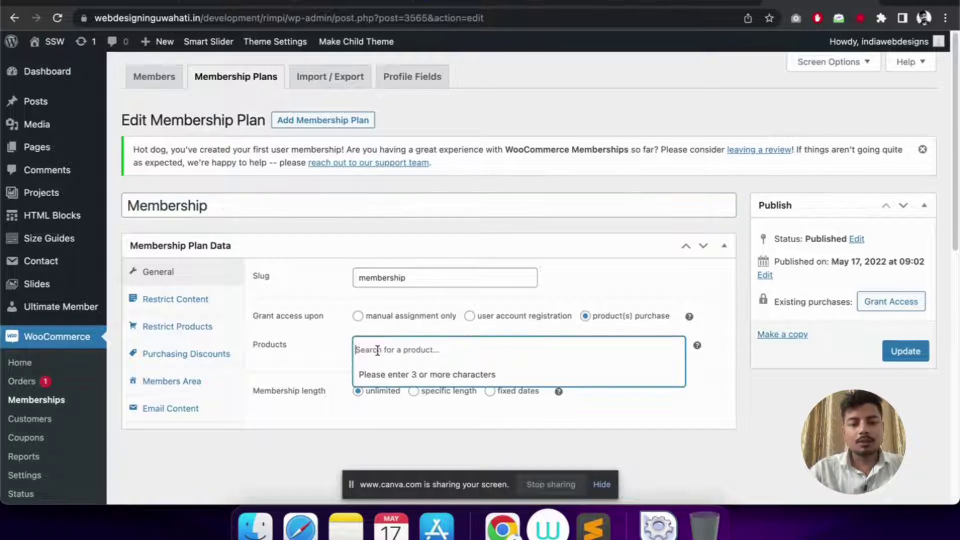
pyautogui.write('membe')
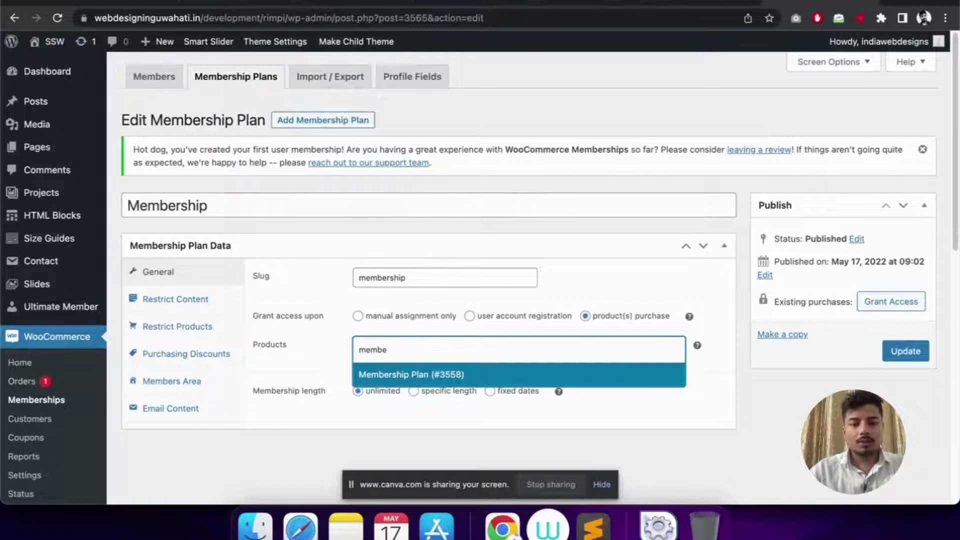
pyautogui.click(401, 380)
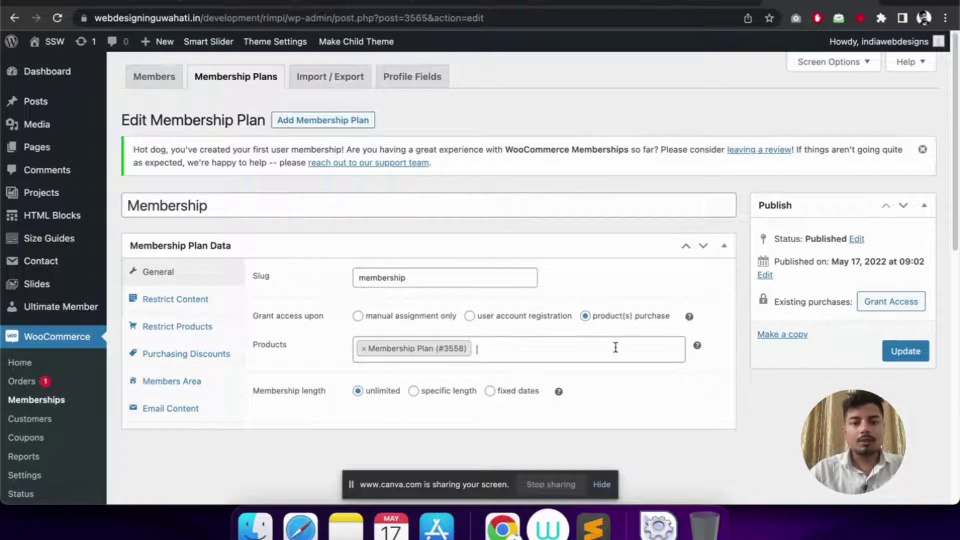
pyautogui.click(405, 76)
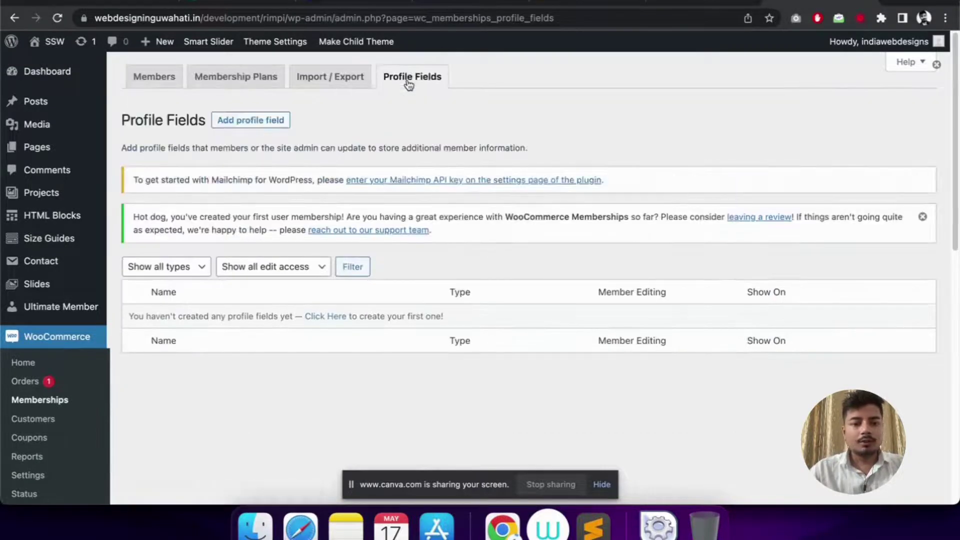
# - Reopen the Membership plan and start Grant Access for existing purchasers, but cancel it
pyautogui.click(247, 78)
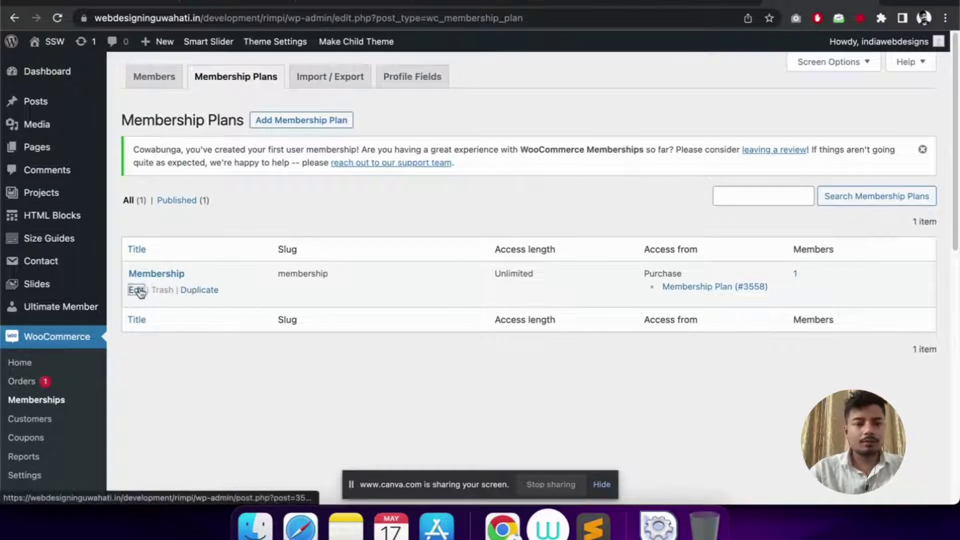
pyautogui.click(137, 290)
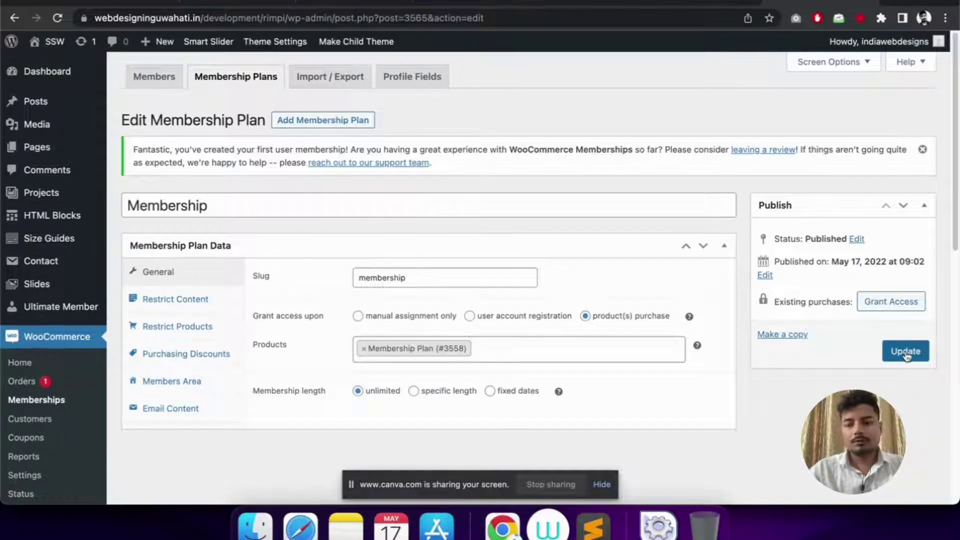
pyautogui.click(890, 303)
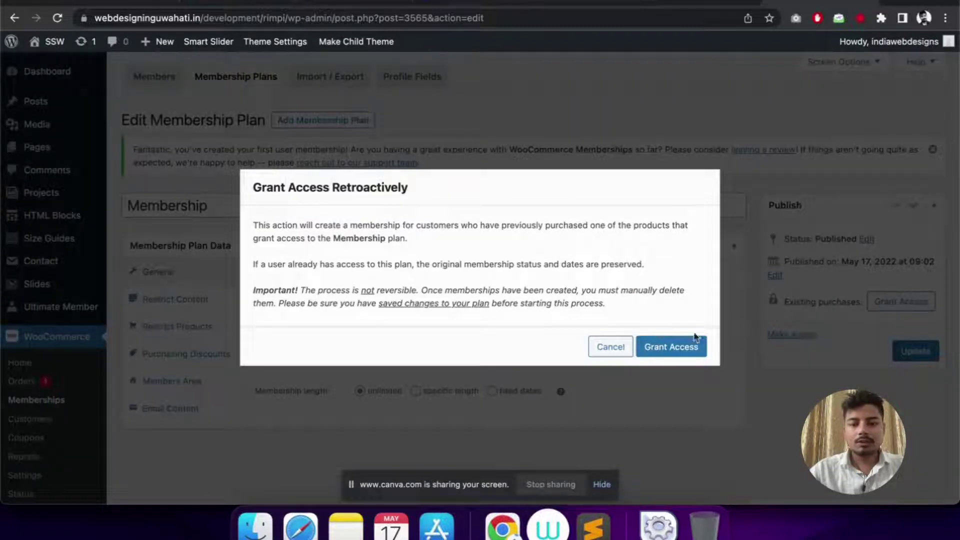
pyautogui.click(611, 346)
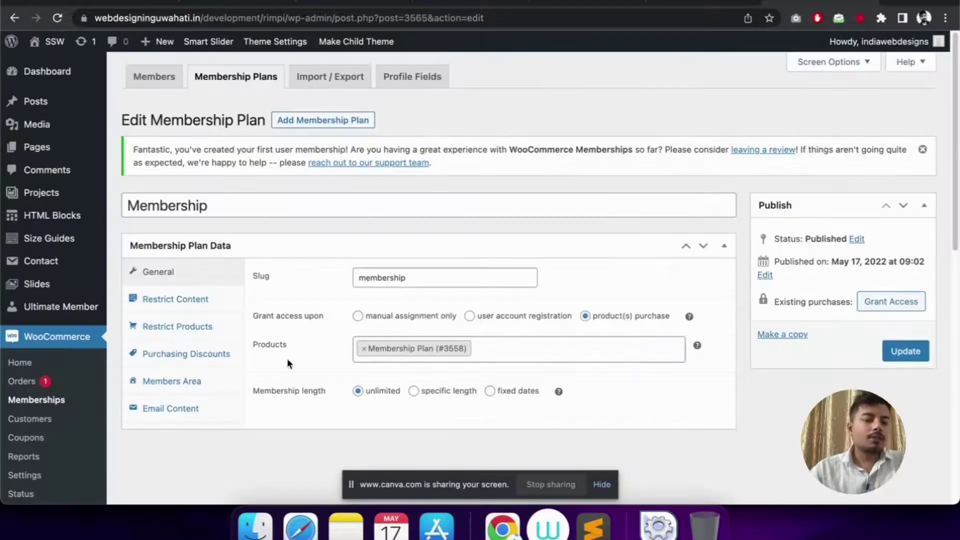
pyautogui.click(567, 5)
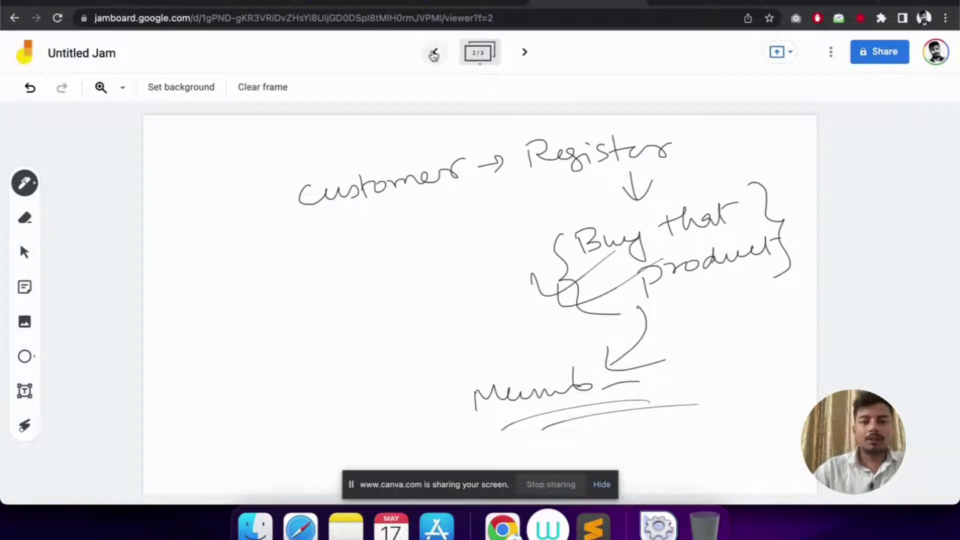
# - On the previous Jamboard frame, underline 'membership' and tick off item 2, then return to WordPress
pyautogui.click(434, 52)
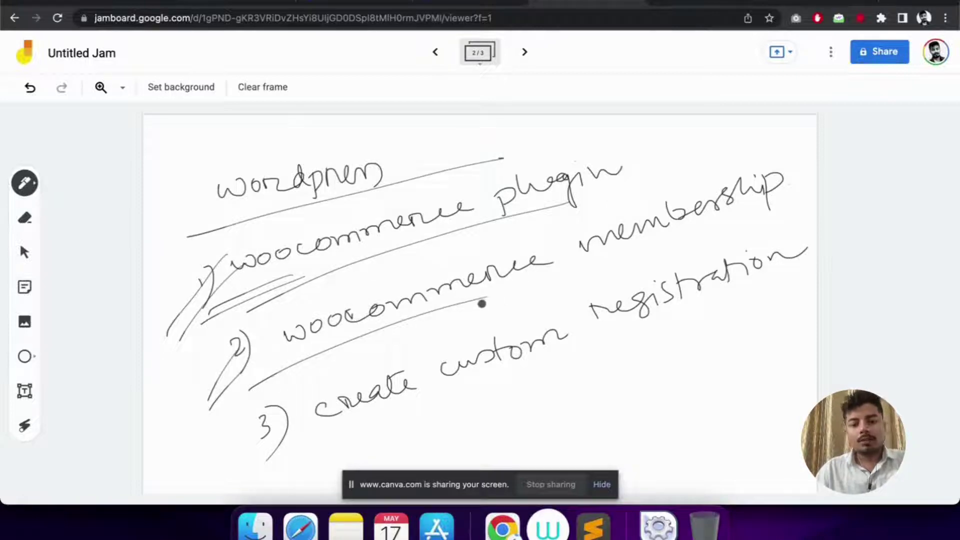
pyautogui.moveTo(481, 303); pyautogui.dragTo(619, 250)
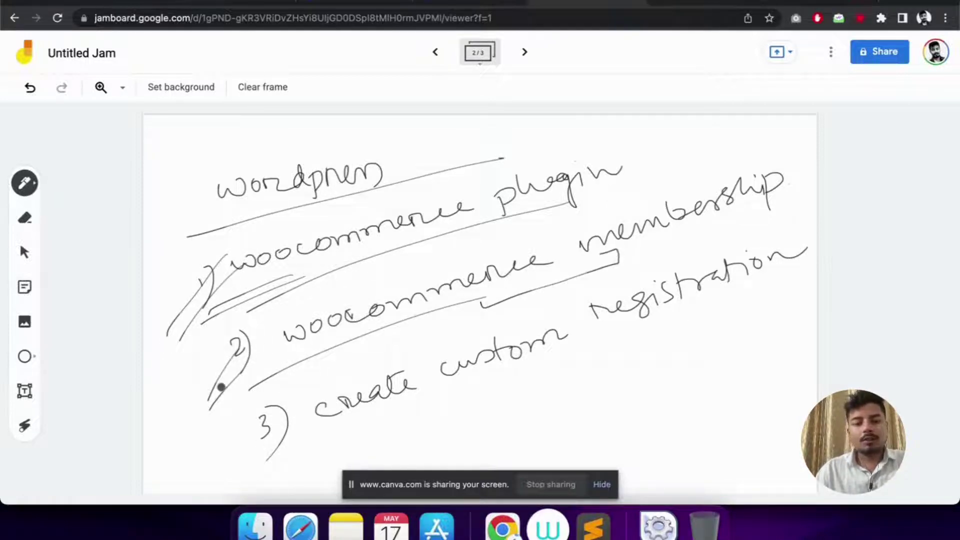
pyautogui.moveTo(211, 397)
pyautogui.mouseDown()
pyautogui.moveTo(270, 324)
pyautogui.moveTo(280, 340)
pyautogui.mouseUp()
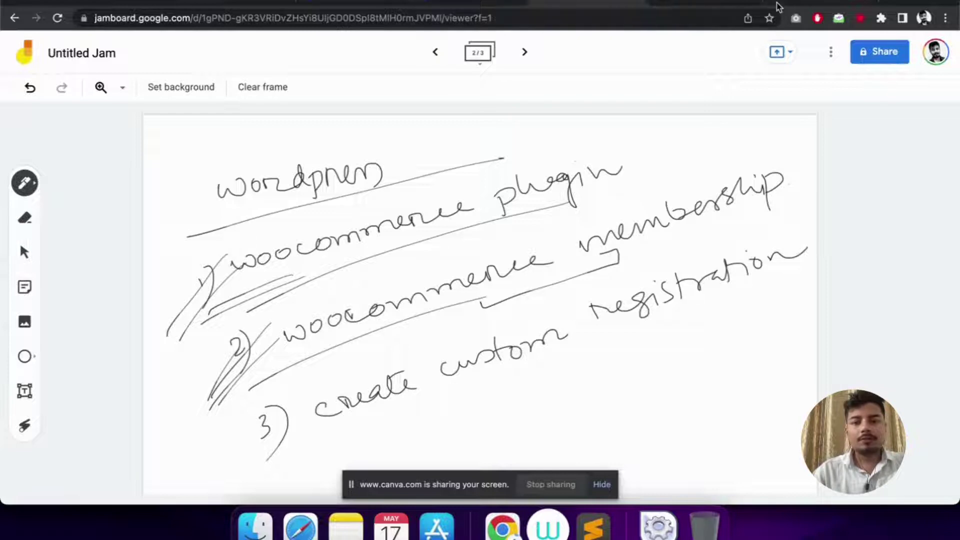
pyautogui.click(791, 4)
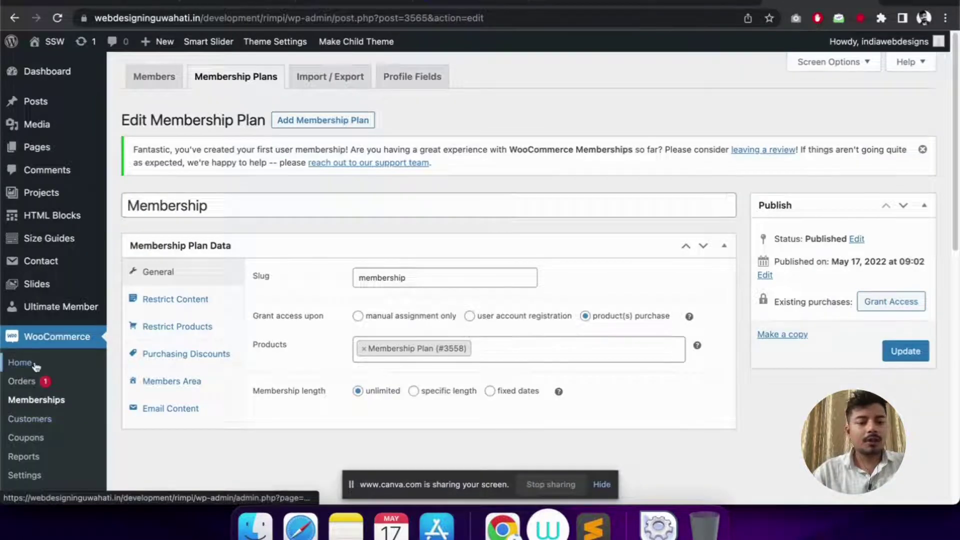
# - Locate Ultimate Member in the Installed Plugins list, then switch back to the Jamboard notes
pyautogui.scroll(-6, 35, 367)
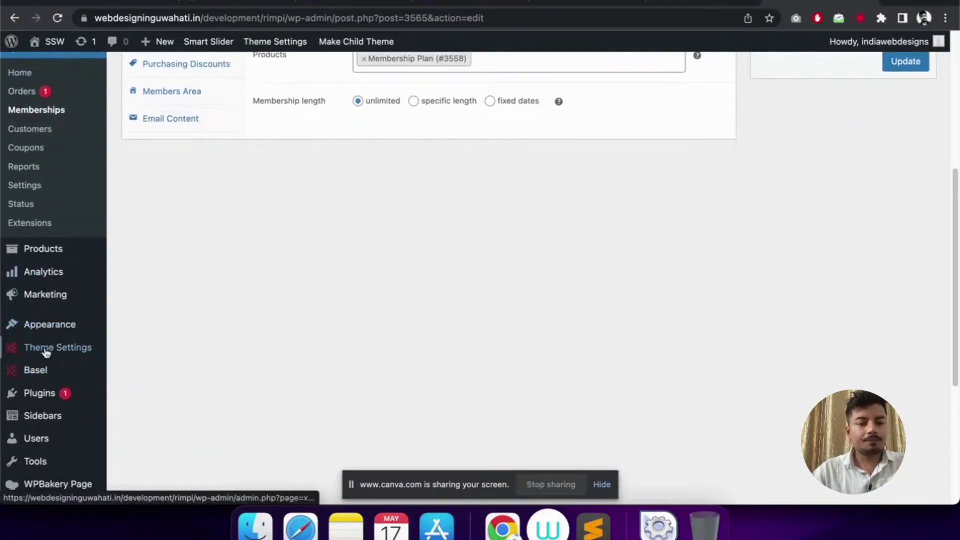
pyautogui.moveTo(43, 393)
pyautogui.click(140, 397)
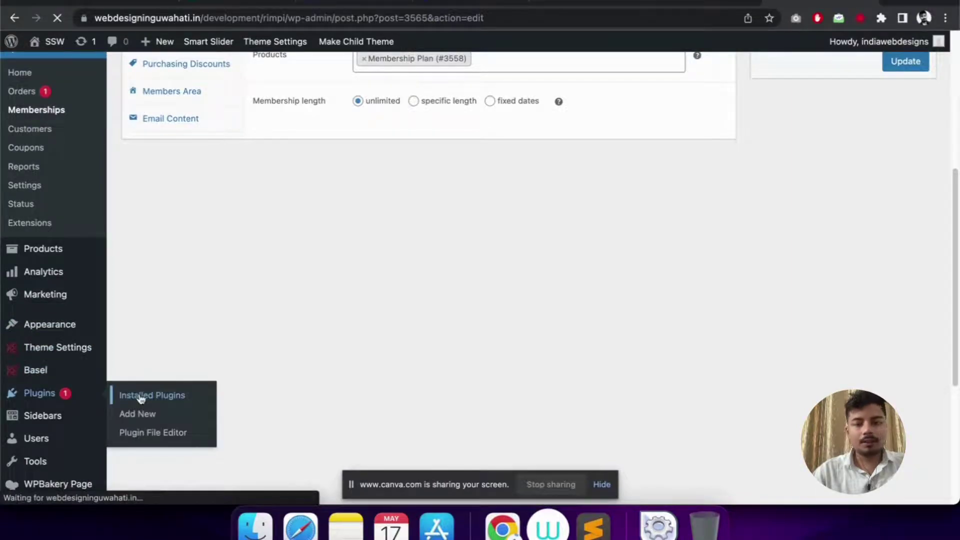
pyautogui.scroll(-15, 279, 369)
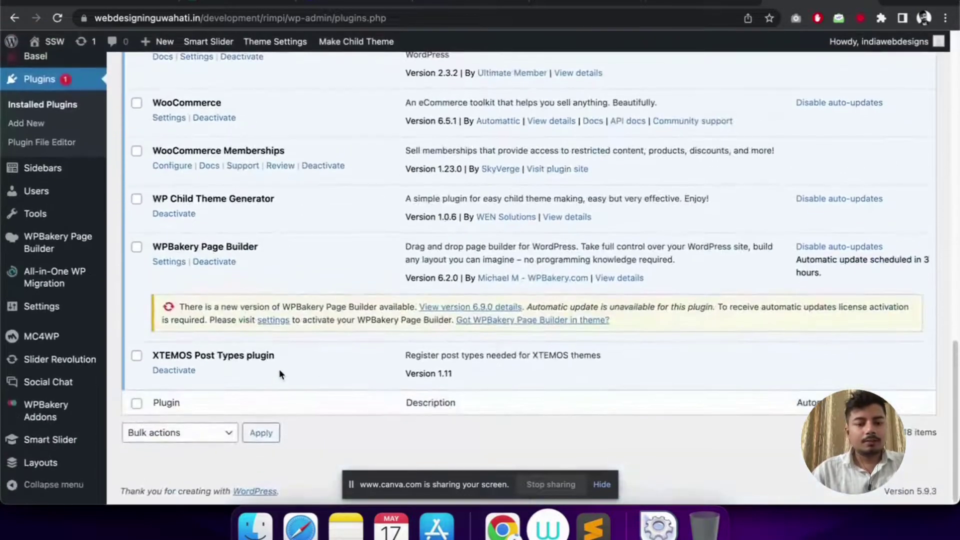
pyautogui.scroll(5, 279, 368)
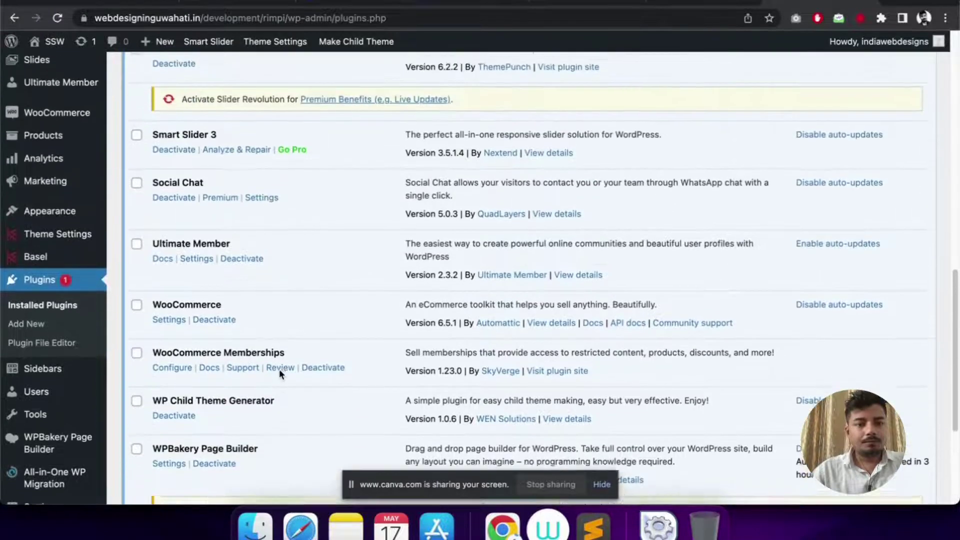
pyautogui.scroll(1, 279, 369)
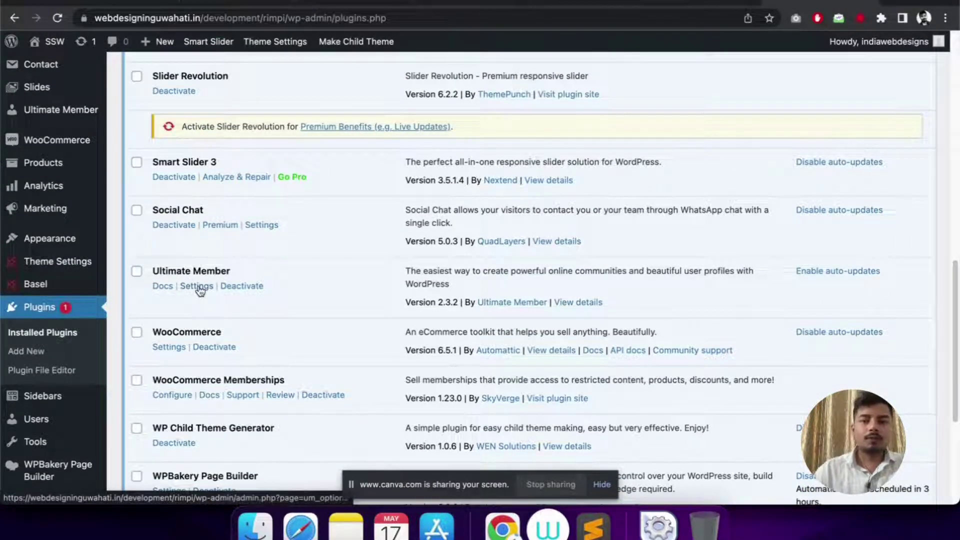
pyautogui.click(596, 1)
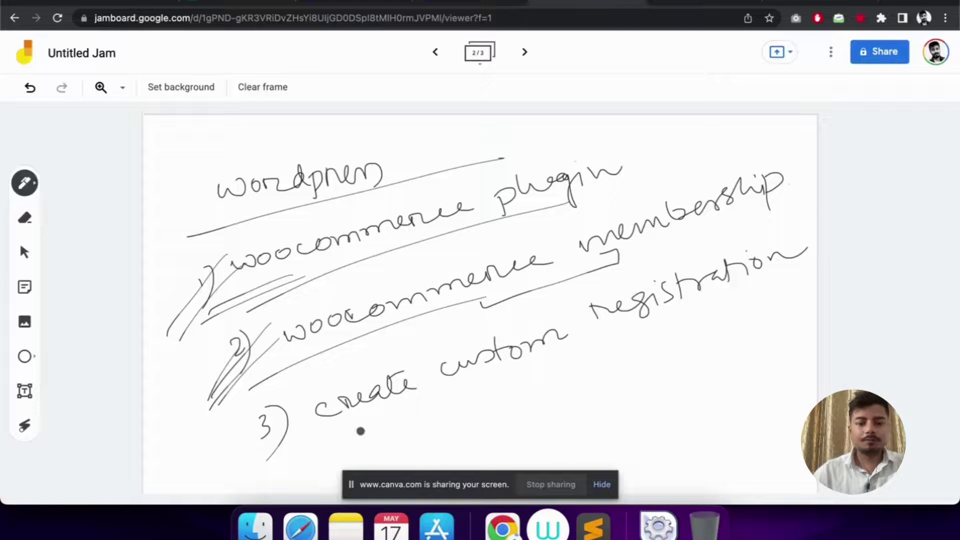
# - Handwrite 'ultimate member' under Jamboard step 3, then return to the WordPress plugins list
pyautogui.moveTo(436, 437)
pyautogui.mouseDown()
pyautogui.moveTo(483, 420)
pyautogui.moveTo(495, 403)
pyautogui.moveTo(517, 411)
pyautogui.moveTo(542, 398)
pyautogui.moveTo(567, 399)
pyautogui.moveTo(740, 332)
pyautogui.mouseUp()
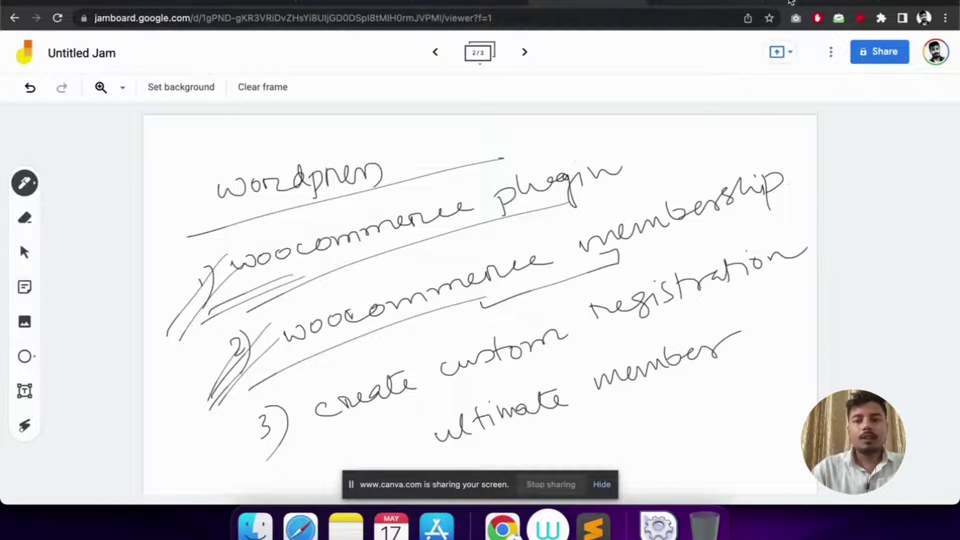
pyautogui.click(748, 3)
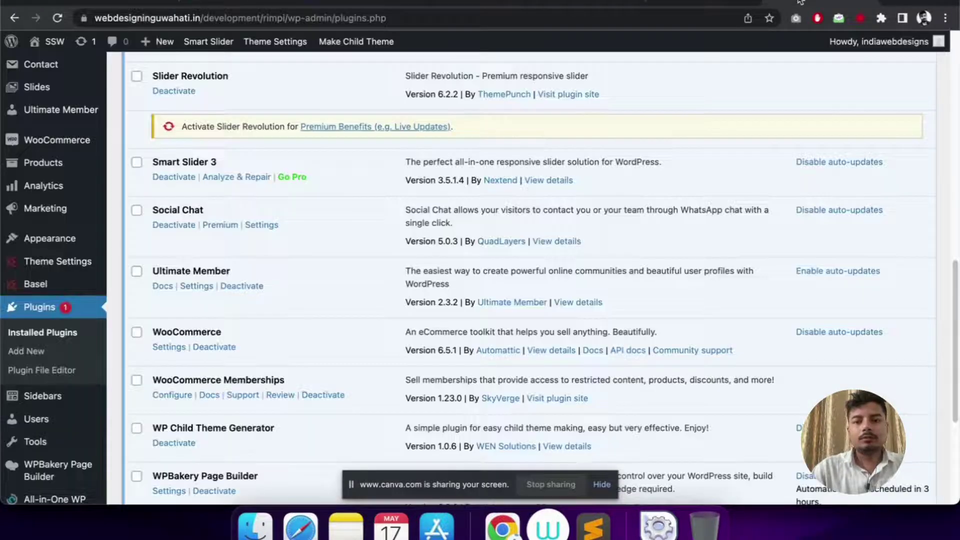
# - Open Ultimate Member's Settings from the Installed Plugins page, showing the General tab's assigned pages
pyautogui.click(206, 291)
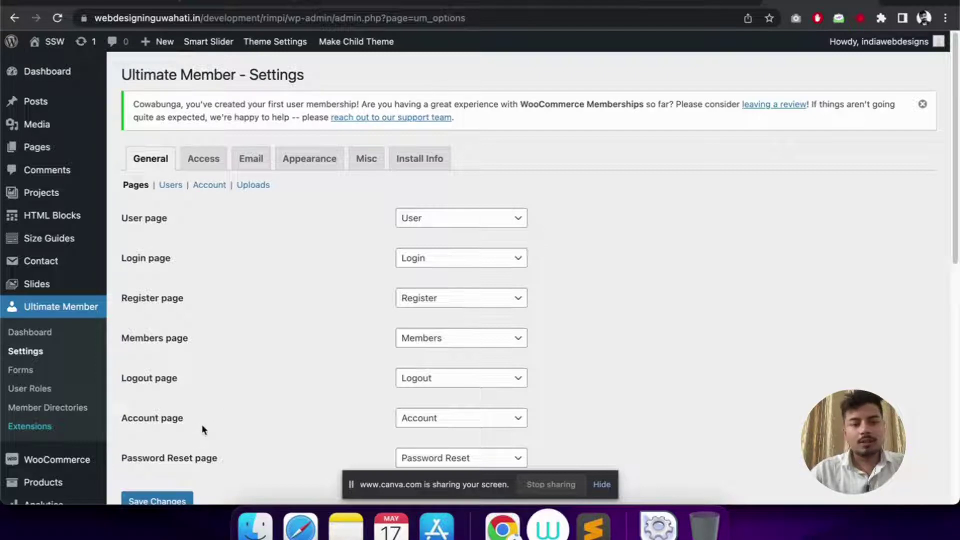
# - Browse the Users, Account, Access, Email and Misc tabs, then view Appearance > Registration Form templates
pyautogui.click(171, 186)
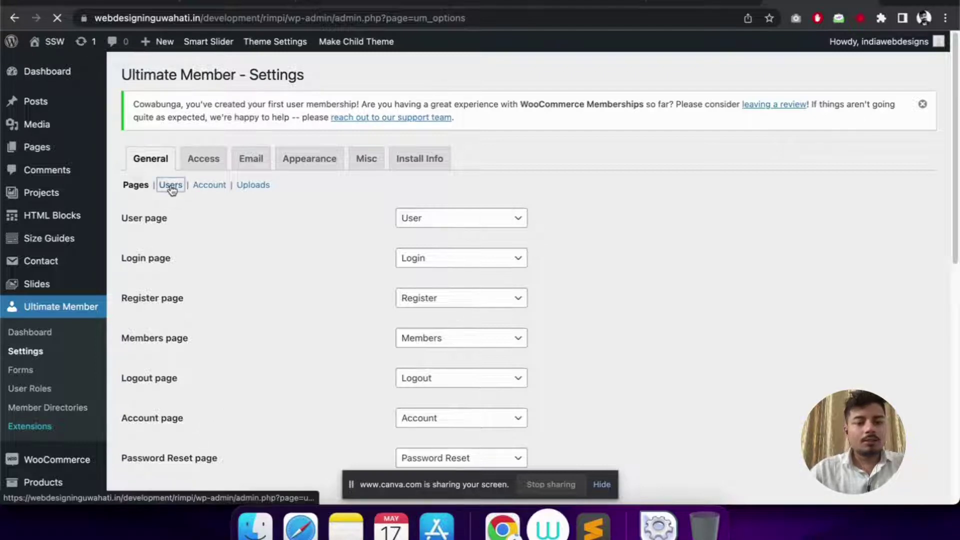
pyautogui.click(205, 187)
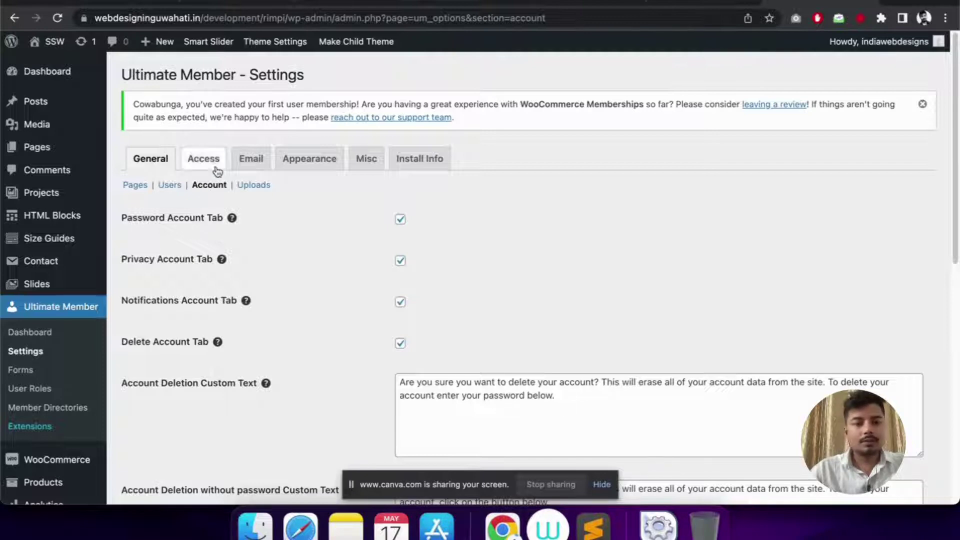
pyautogui.click(214, 166)
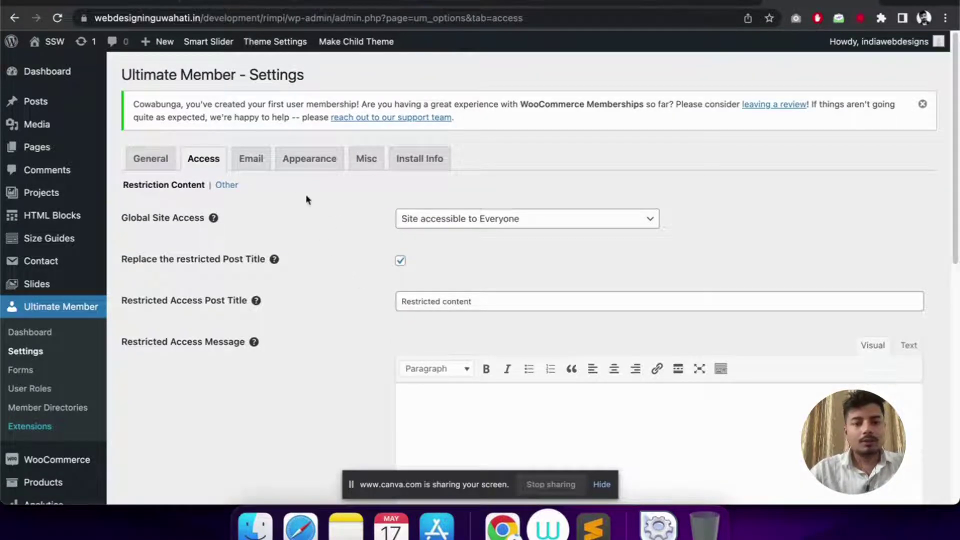
pyautogui.click(247, 162)
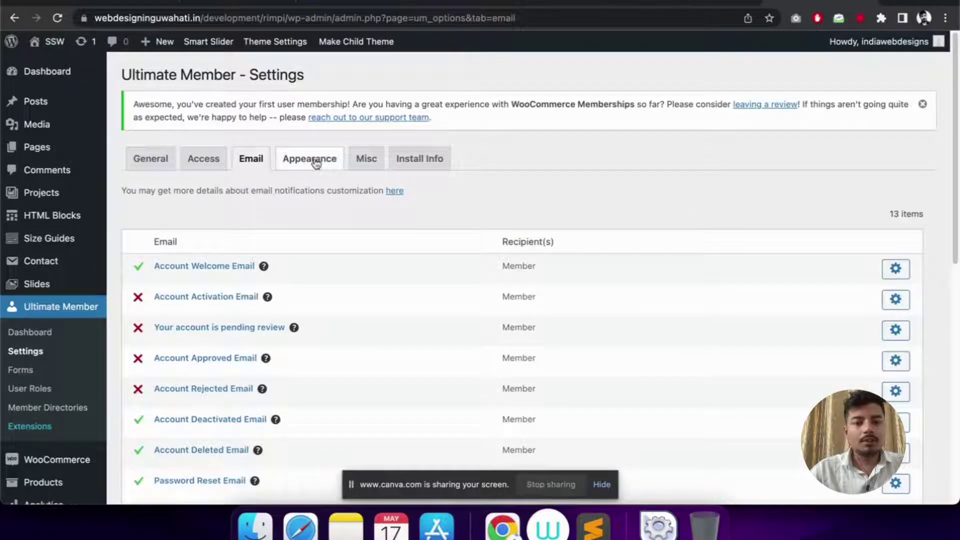
pyautogui.click(315, 161)
pyautogui.click(365, 161)
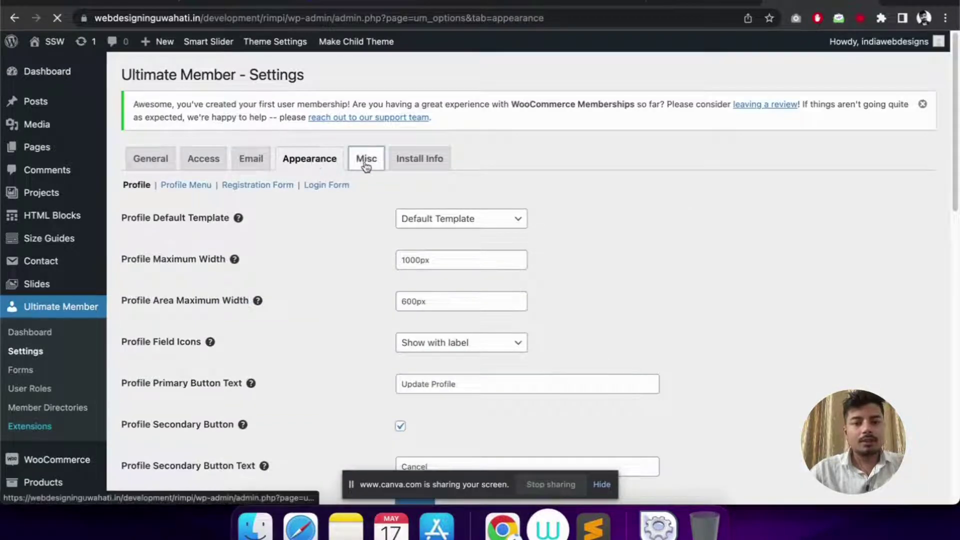
pyautogui.click(300, 161)
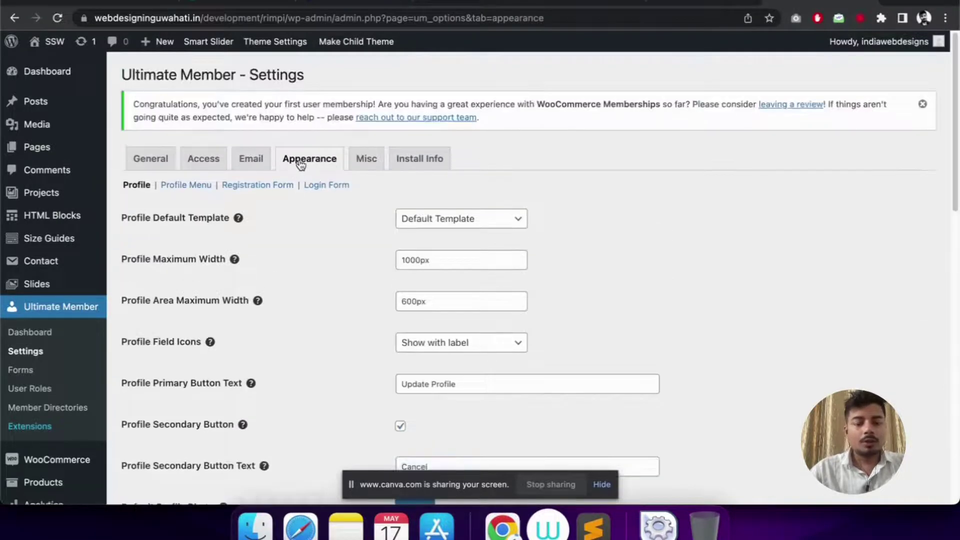
pyautogui.click(271, 186)
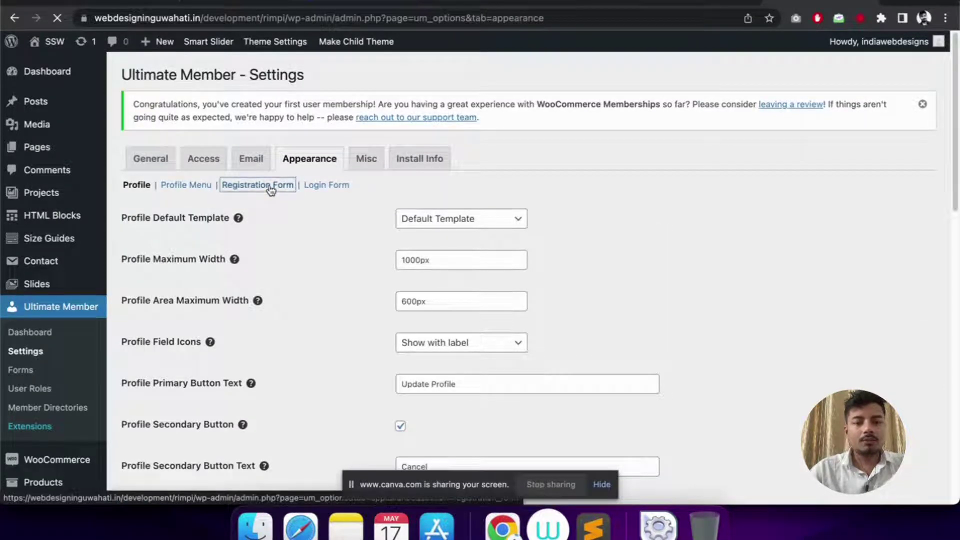
pyautogui.click(465, 220)
# - Close the template list unchanged and keep Non-Member as the Registration Default Role
pyautogui.click(356, 284)
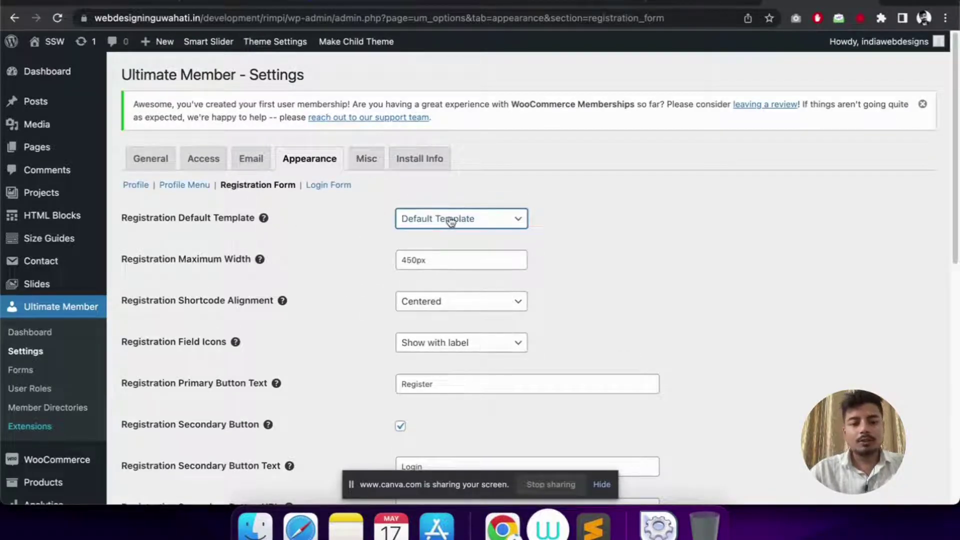
pyautogui.scroll(-5, 451, 222)
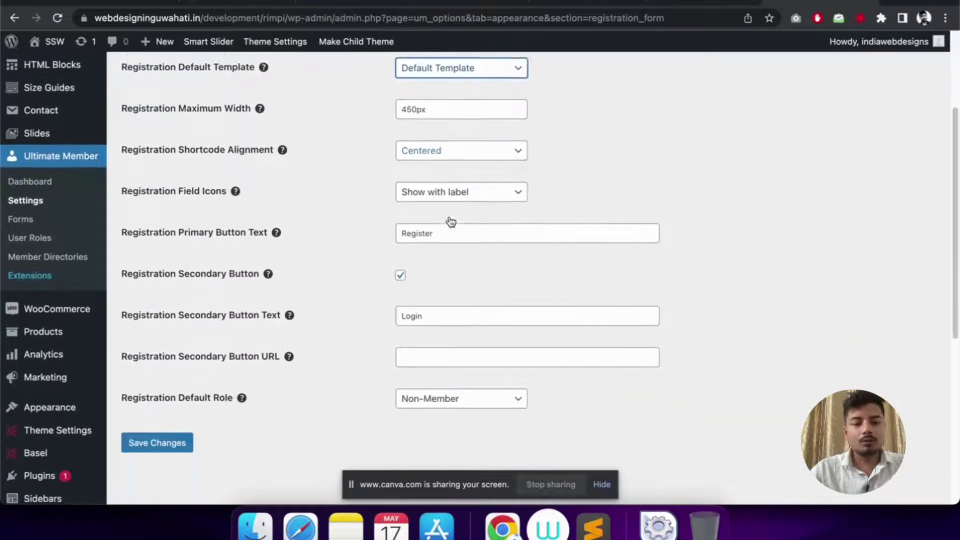
pyautogui.scroll(1, 450, 221)
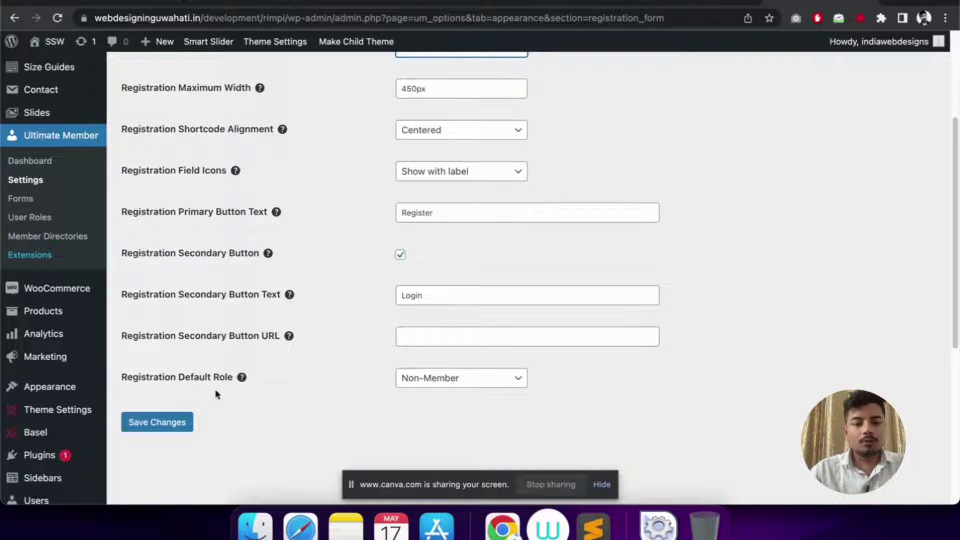
pyautogui.click(470, 377)
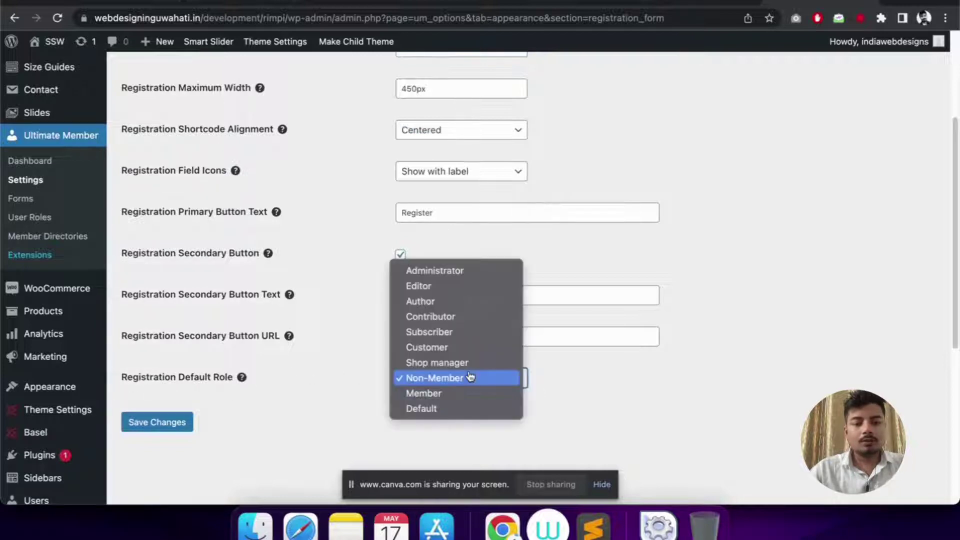
pyautogui.click(338, 388)
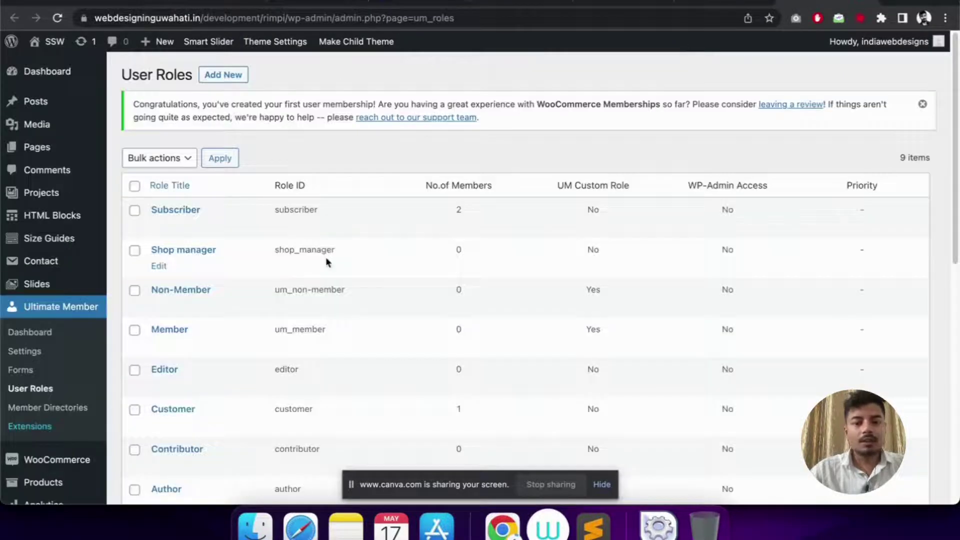
# - Open the Add New user role page, then go back to the User Roles list
pyautogui.click(223, 76)
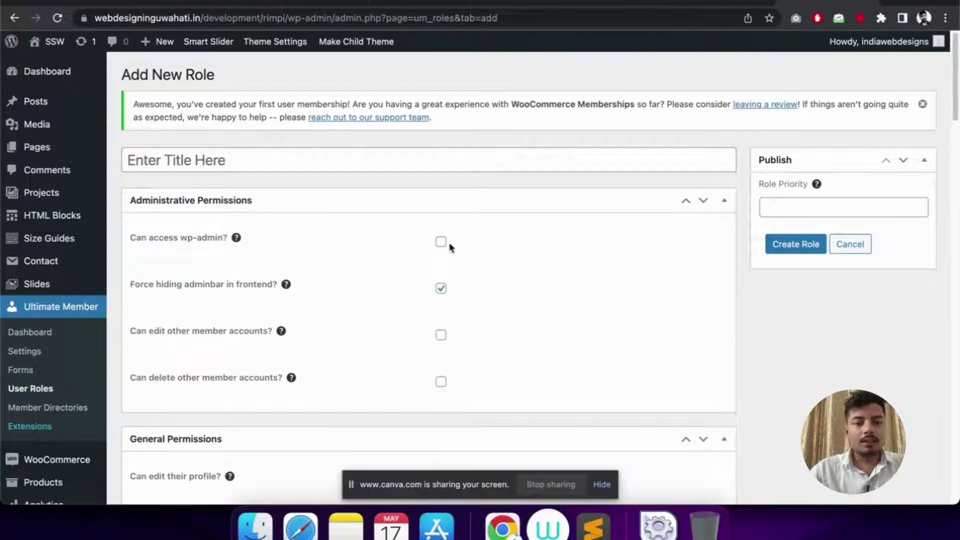
pyautogui.scroll(-20, 432, 400)
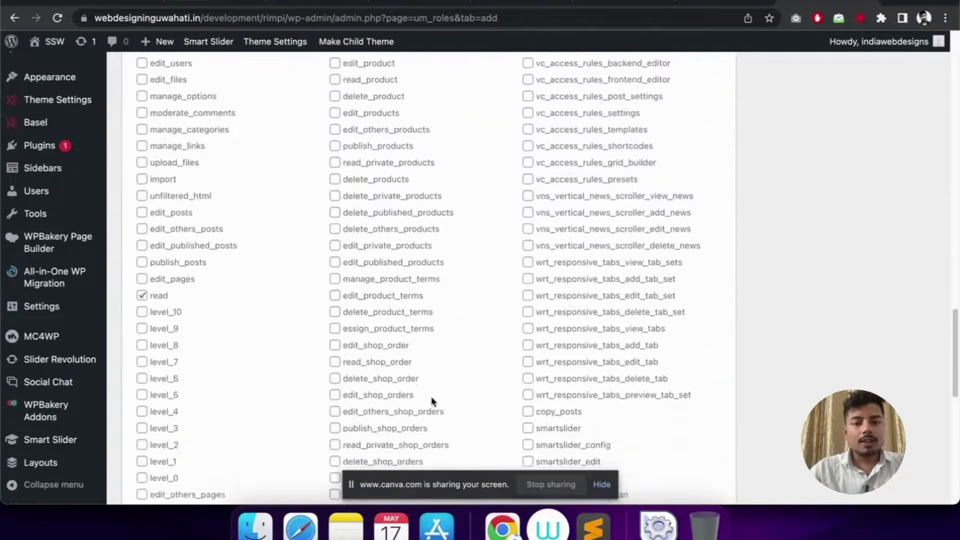
pyautogui.scroll(20, 433, 402)
pyautogui.press('super+bracketleft')
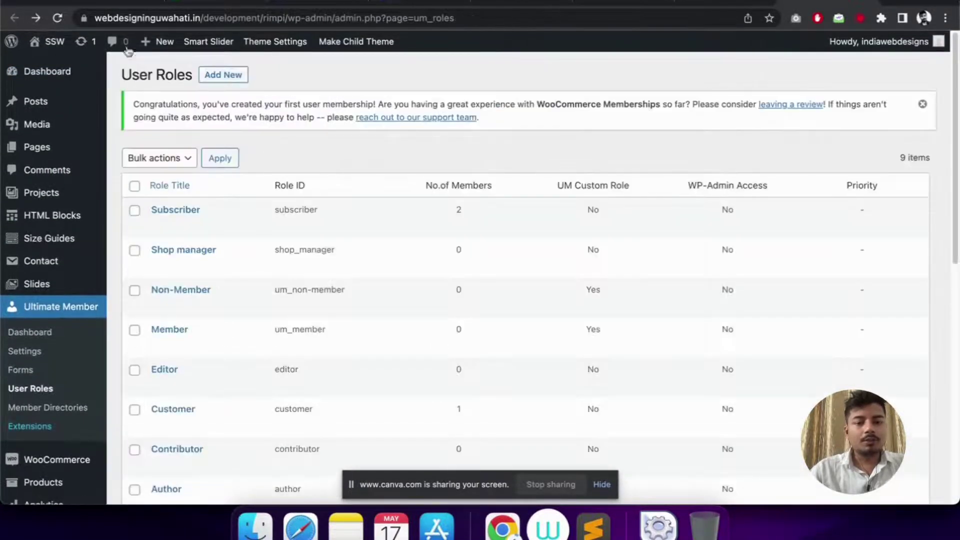
# - Select the Non-Member and Member role titles, then switch to the Jamboard plan
pyautogui.scroll(-5, 295, 345)
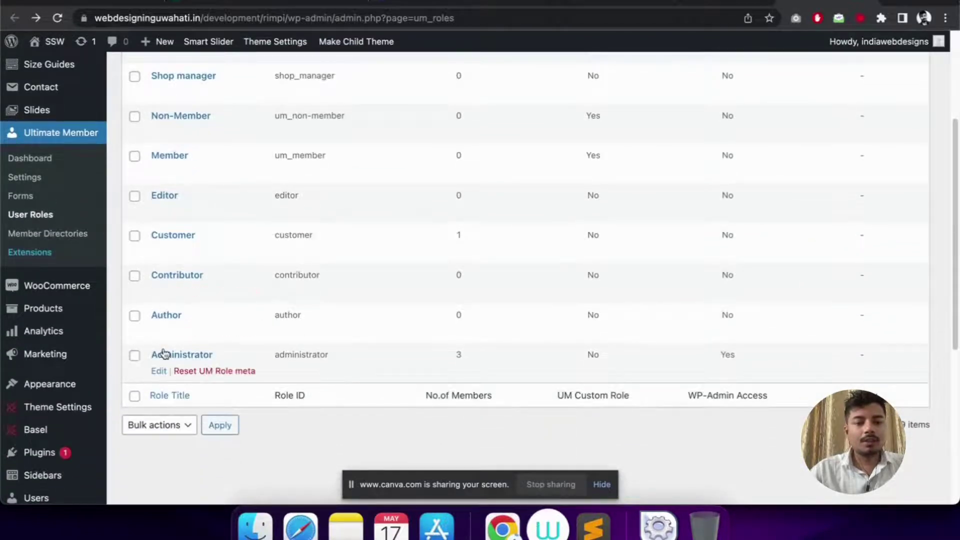
pyautogui.scroll(3, 164, 353)
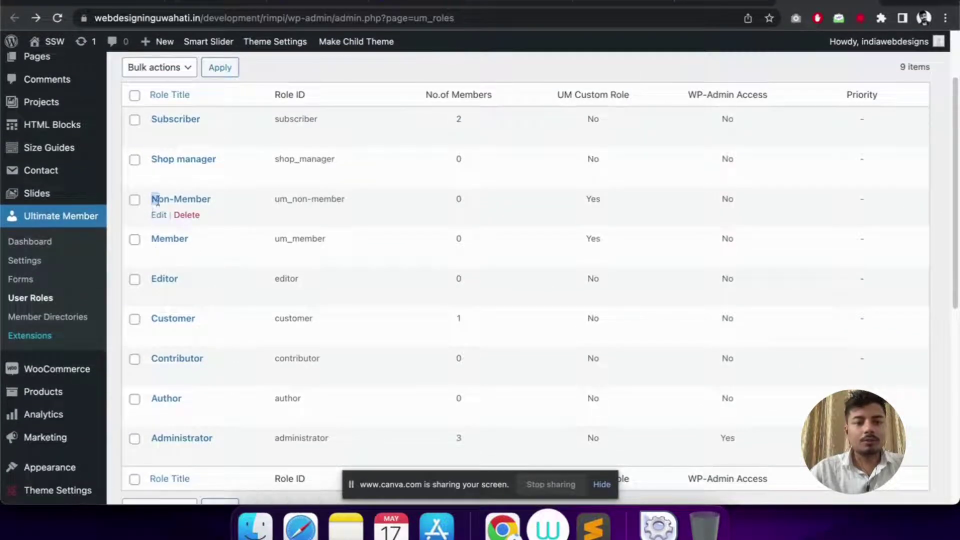
pyautogui.moveTo(158, 202); pyautogui.dragTo(234, 203)
pyautogui.moveTo(150, 240); pyautogui.dragTo(214, 243)
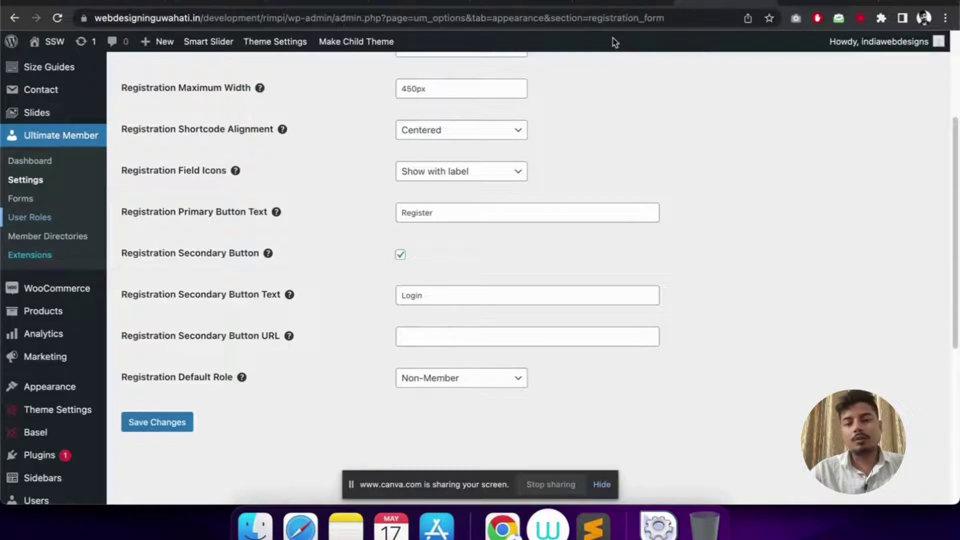
pyautogui.click(502, 4)
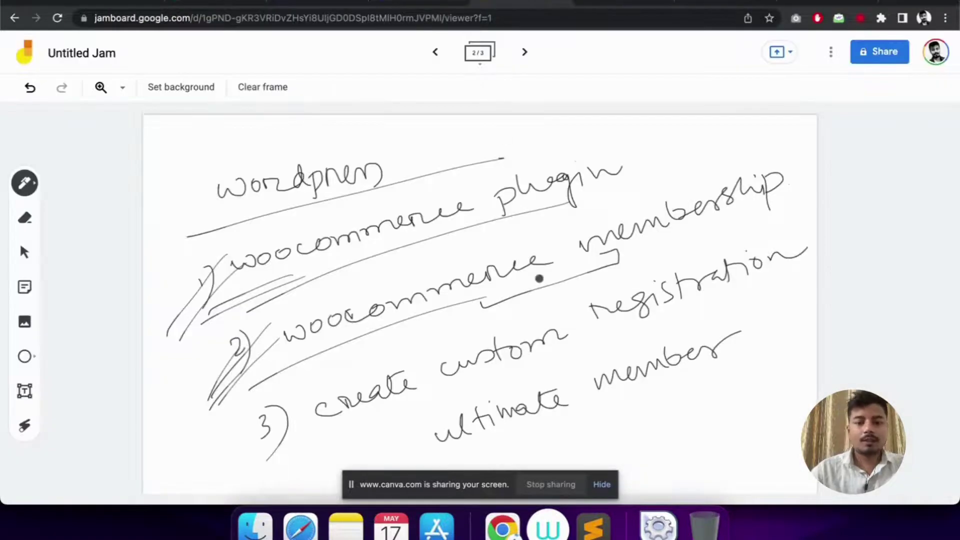
# - On the next Jamboard frame, mark Register, Buy, product and the member note, then return to WordPress
pyautogui.click(524, 51)
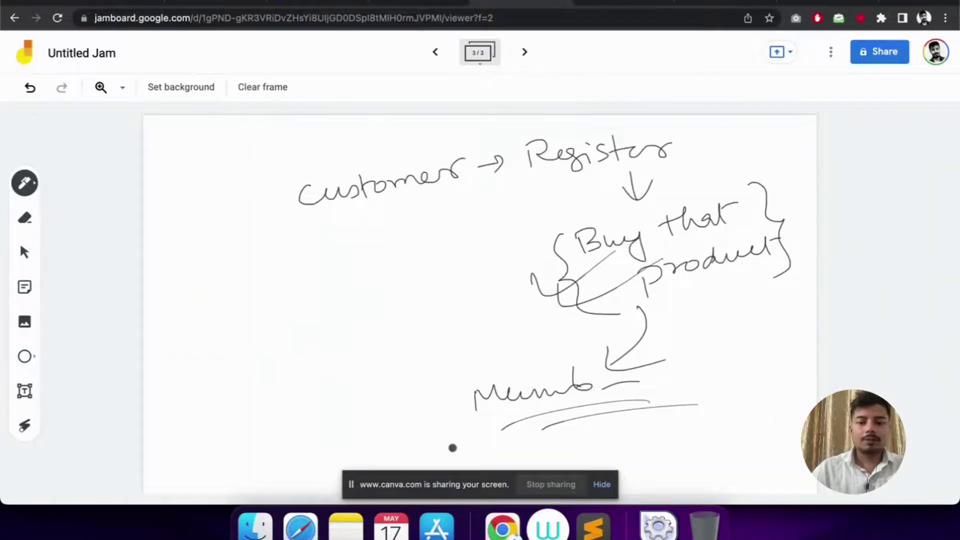
pyautogui.moveTo(693, 304)
pyautogui.mouseDown()
pyautogui.moveTo(725, 300)
pyautogui.moveTo(649, 306)
pyautogui.moveTo(709, 297)
pyautogui.mouseUp()
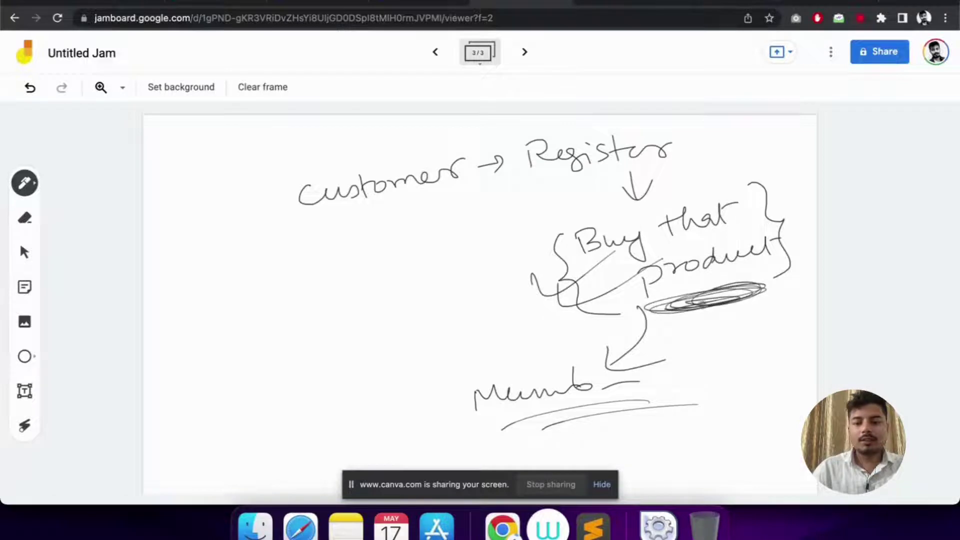
pyautogui.moveTo(443, 394)
pyautogui.mouseDown()
pyautogui.moveTo(443, 420)
pyautogui.moveTo(441, 390)
pyautogui.mouseUp()
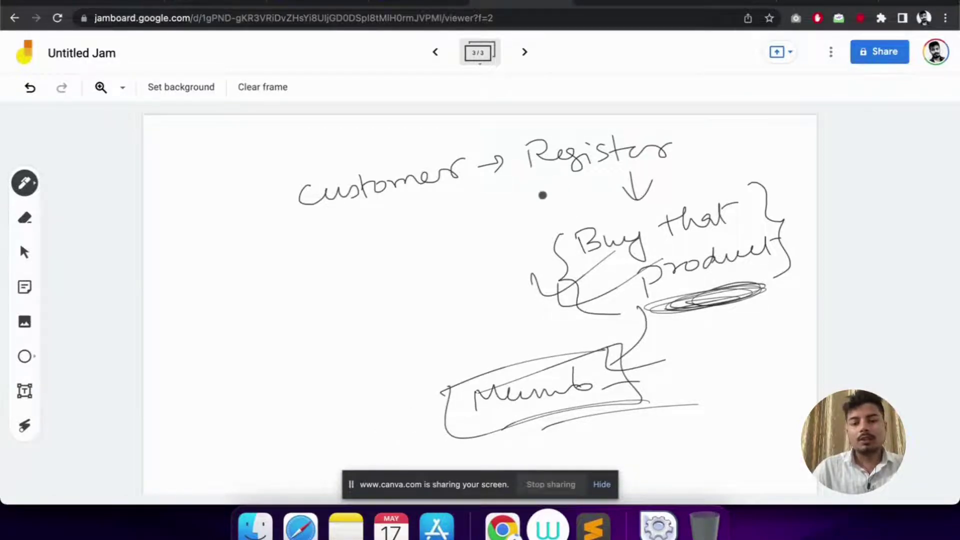
pyautogui.moveTo(533, 200)
pyautogui.mouseDown()
pyautogui.moveTo(618, 173)
pyautogui.moveTo(591, 176)
pyautogui.mouseUp()
pyautogui.moveTo(604, 224); pyautogui.dragTo(592, 223)
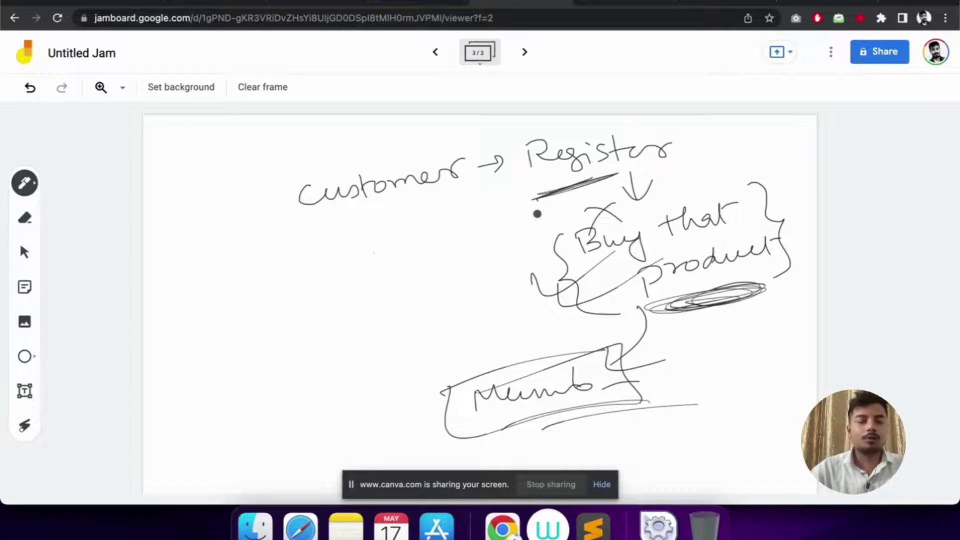
pyautogui.click(801, 2)
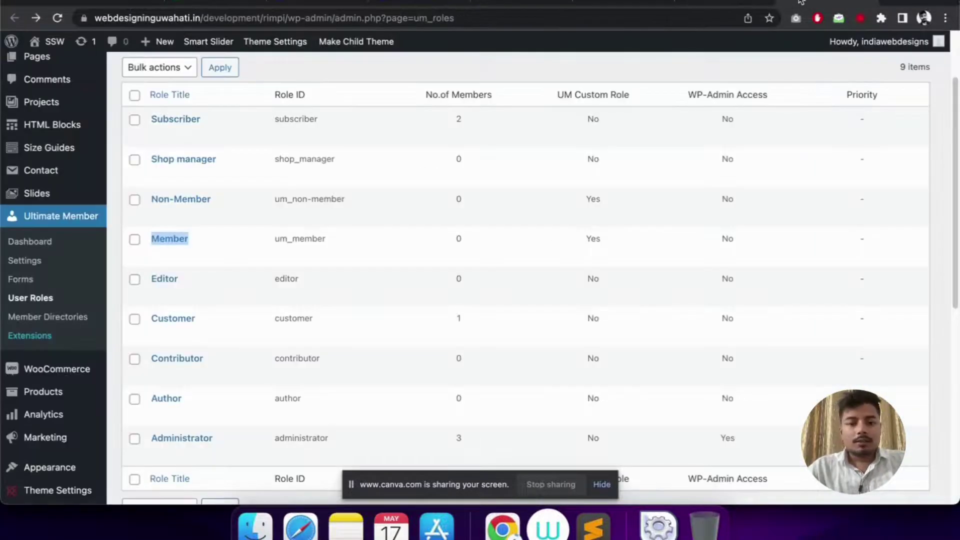
# - Switch back to the registration form appearance settings and highlight its heading
pyautogui.click(869, 2)
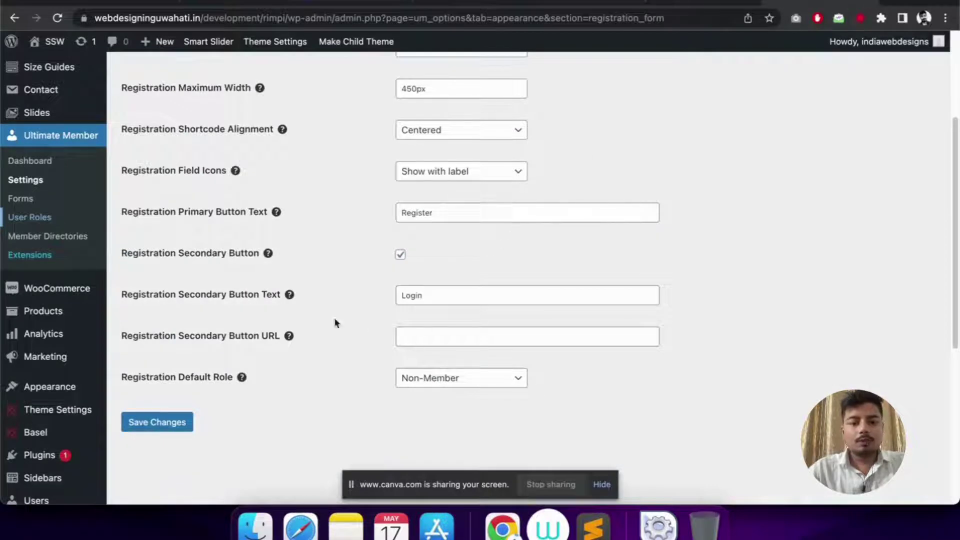
pyautogui.scroll(4, 334, 322)
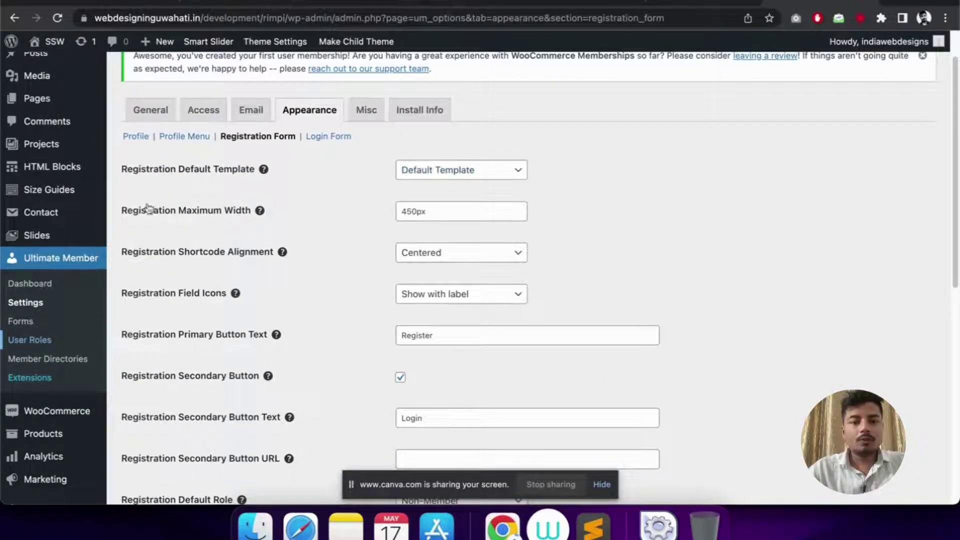
pyautogui.moveTo(122, 129); pyautogui.dragTo(274, 174)
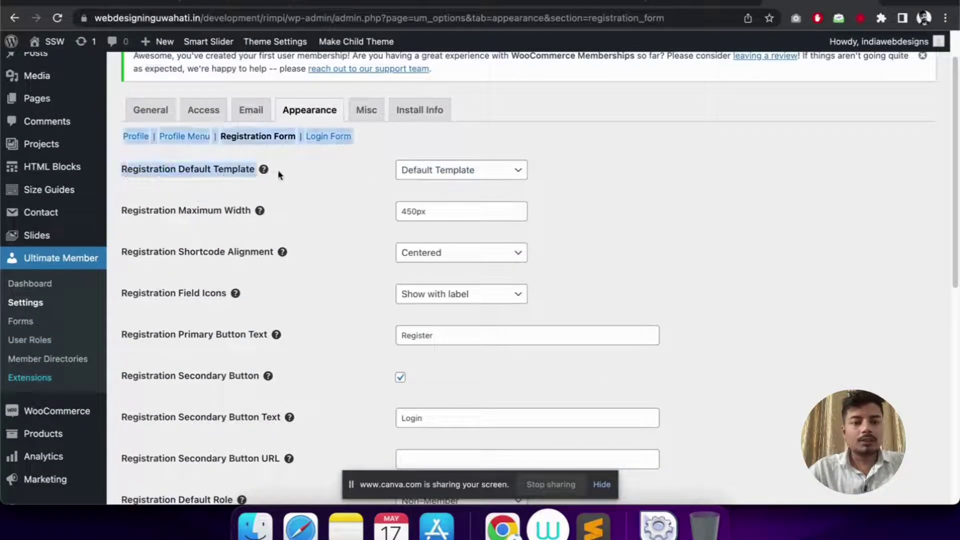
# - Edit the Default Registration form, opening and closing the Fields Manager without adding fields
pyautogui.click(26, 325)
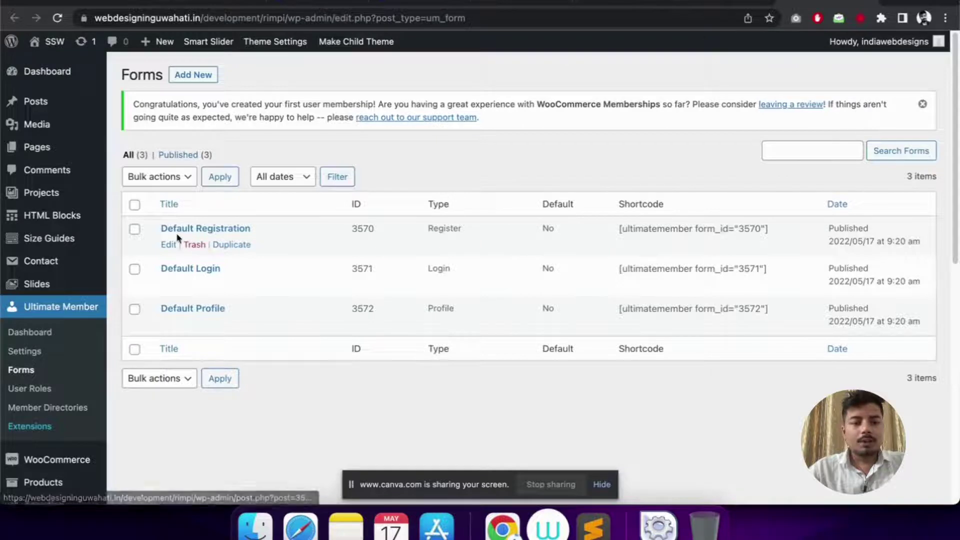
pyautogui.click(169, 245)
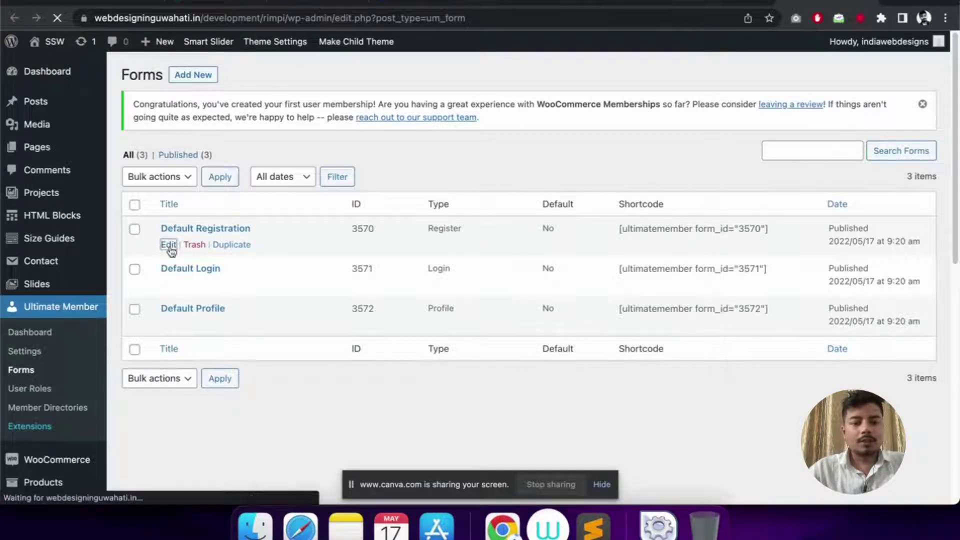
pyautogui.scroll(-10, 319, 293)
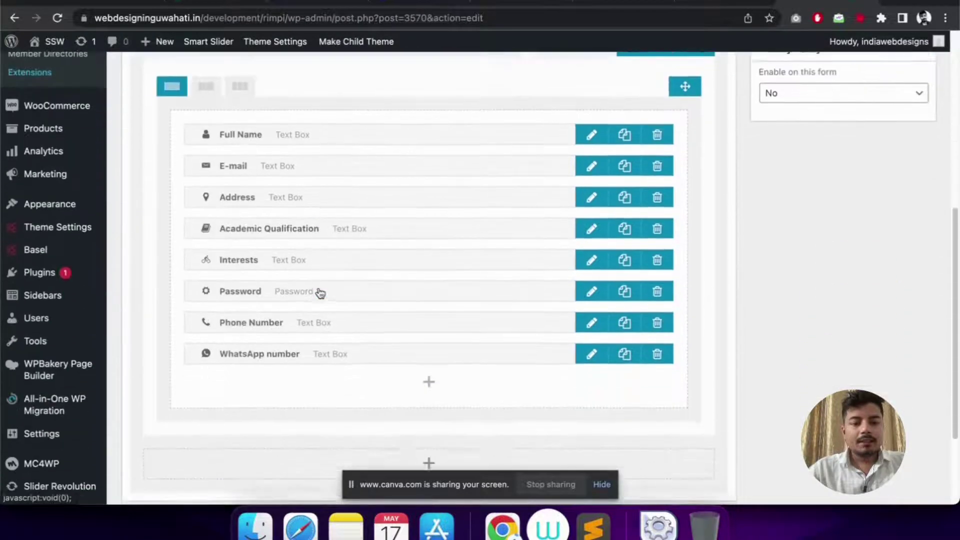
pyautogui.scroll(2, 217, 215)
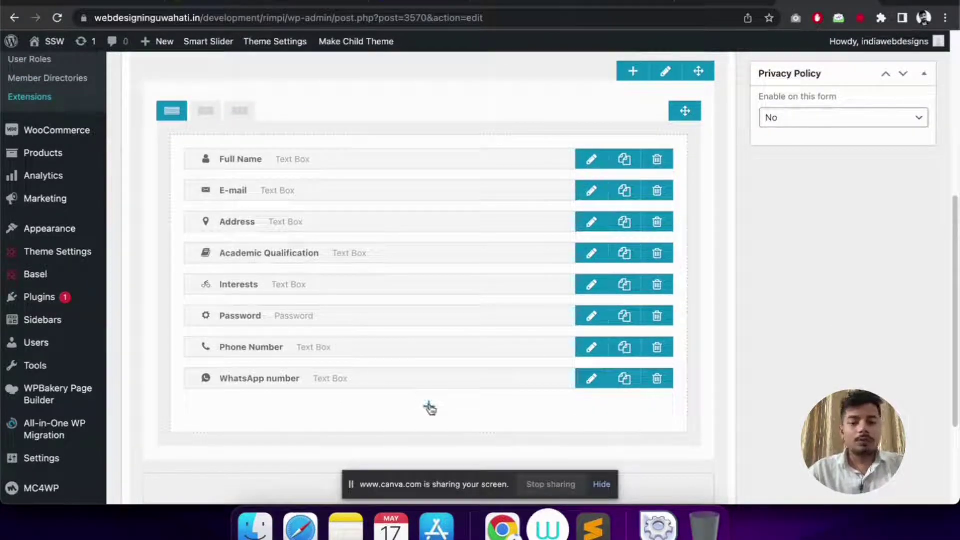
pyautogui.click(430, 407)
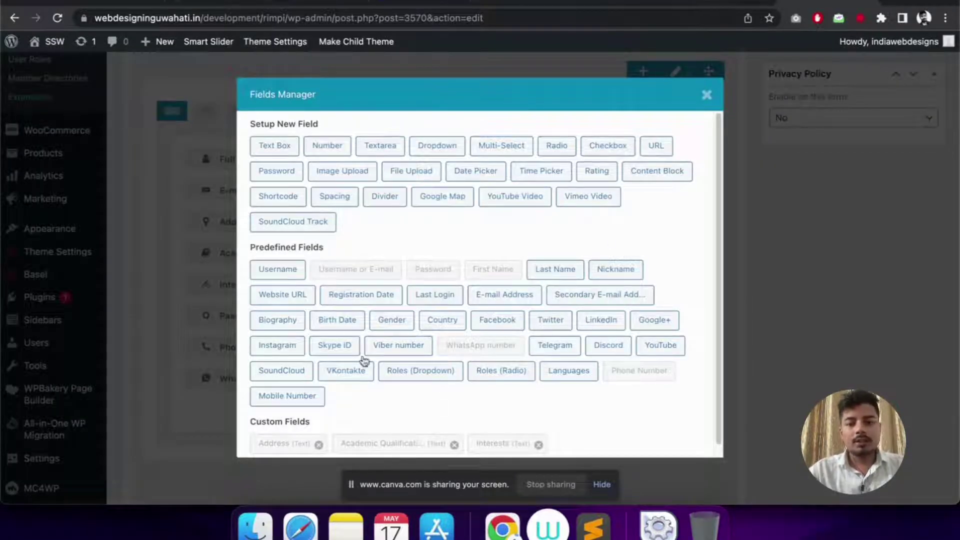
pyautogui.click(706, 95)
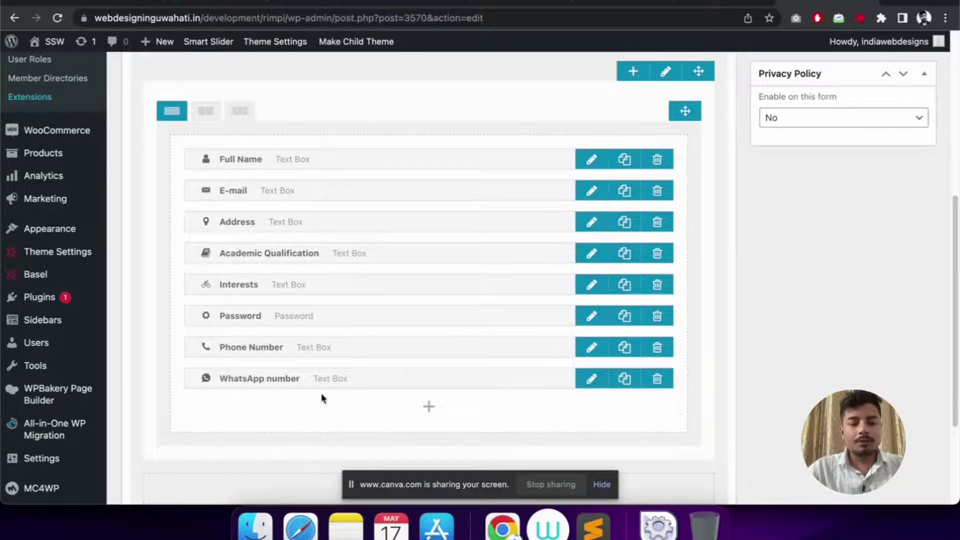
pyautogui.scroll(7, 321, 393)
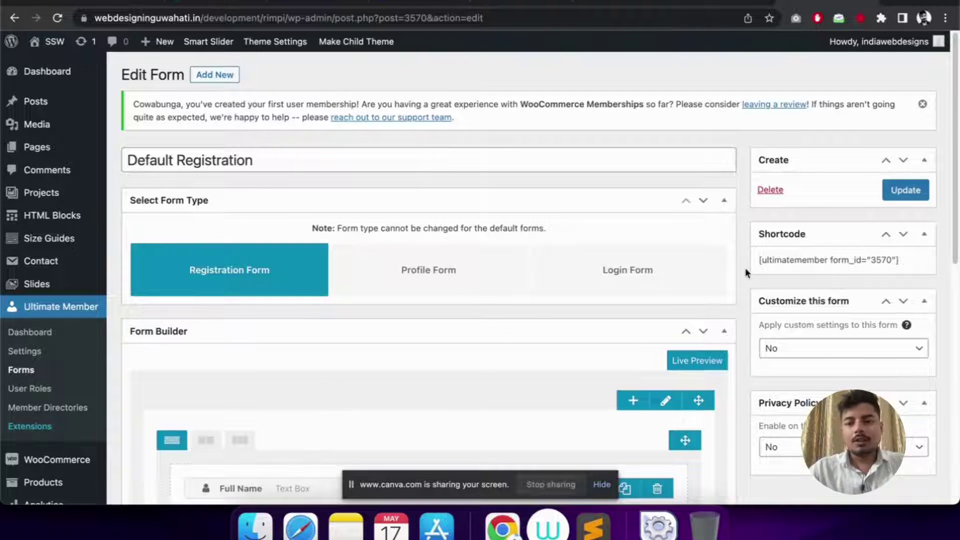
# - Copy the site address and paste it into a new Chrome incognito window
pyautogui.moveTo(755, 261); pyautogui.dragTo(908, 265)
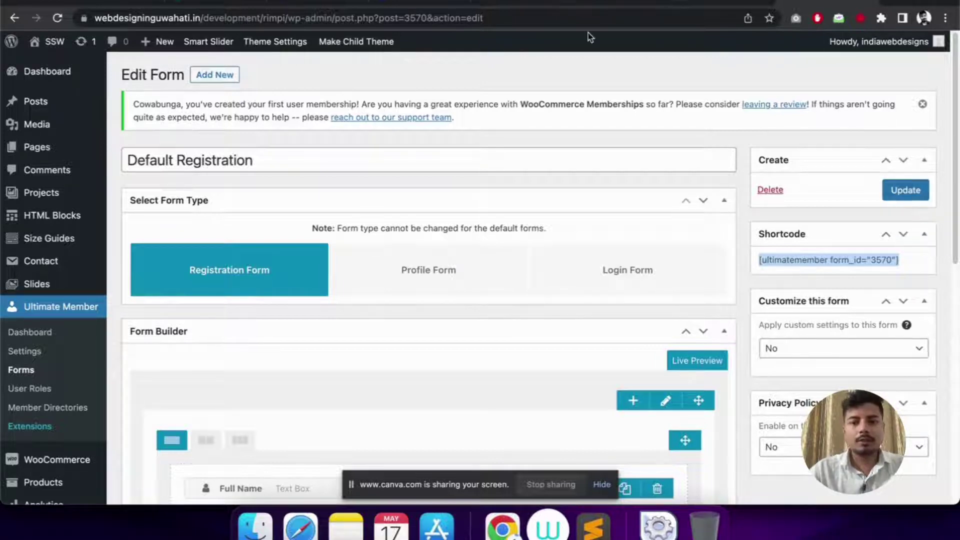
pyautogui.moveTo(286, 18); pyautogui.dragTo(16, 22)
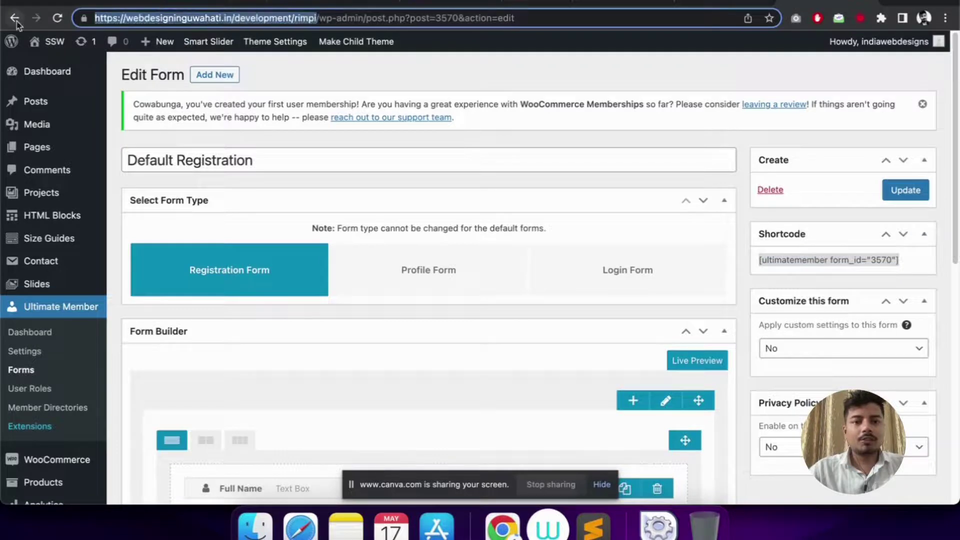
pyautogui.click(945, 18)
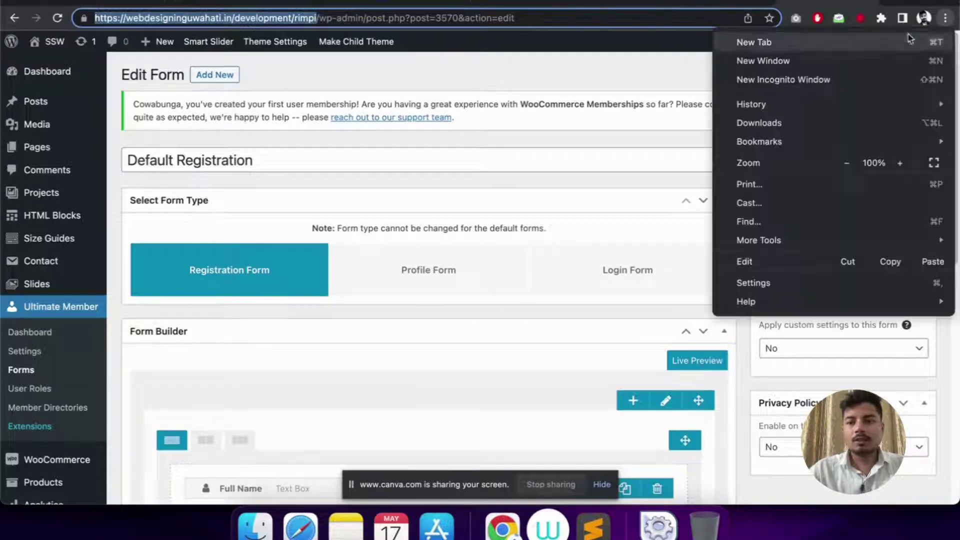
pyautogui.click(827, 79)
pyautogui.write('https://webdesigninguwahati.in/development/rimpi')
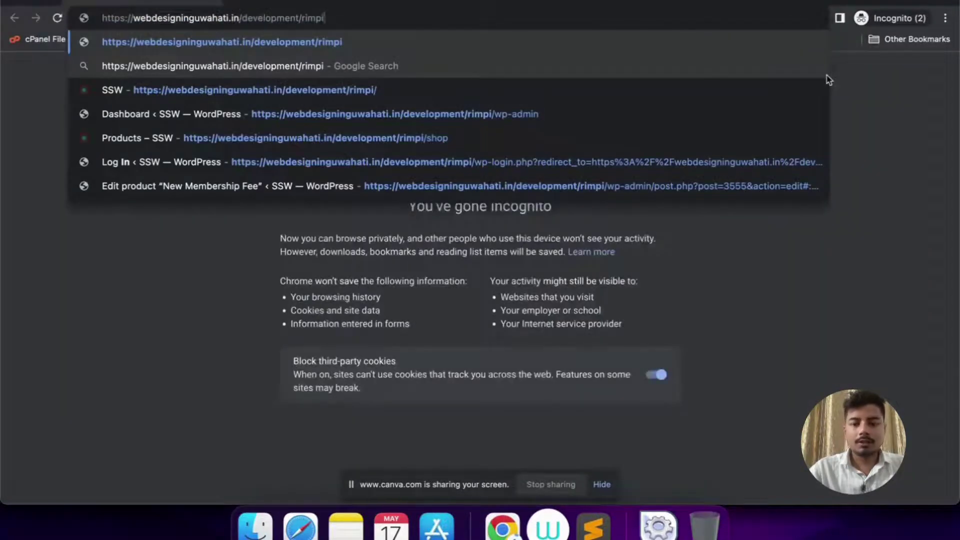
pyautogui.press('Return')
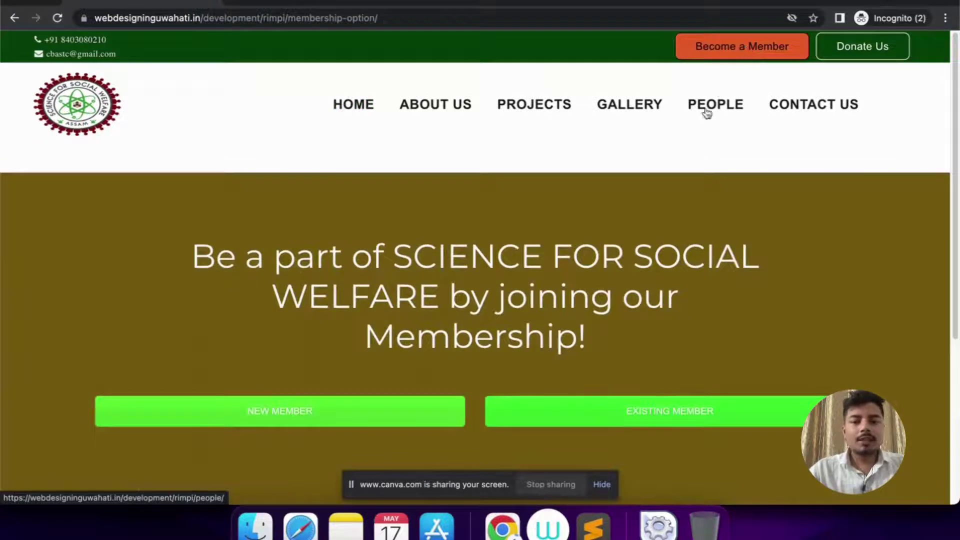
# - Choose NEW MEMBER, find register-2 saying 'You are already registered', and clear the address bar
pyautogui.scroll(-2, 689, 243)
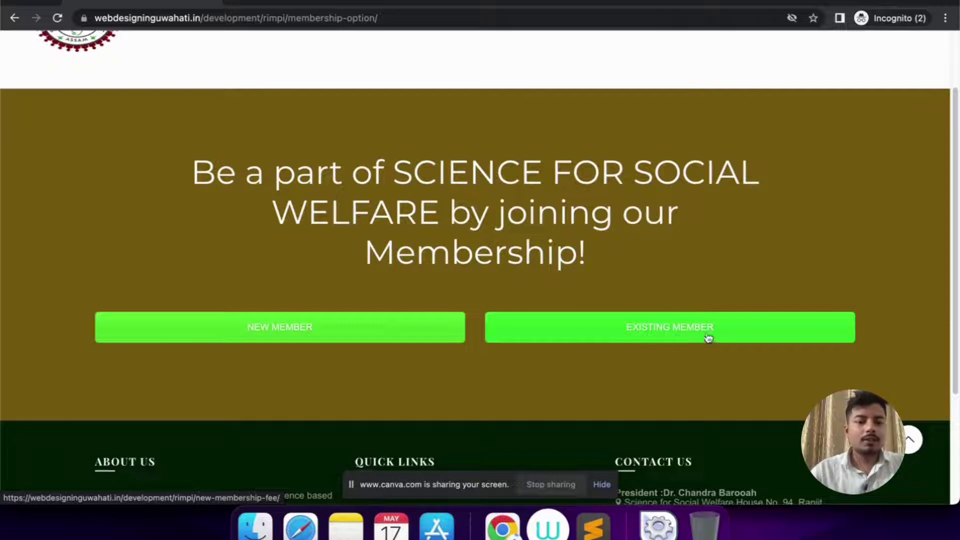
pyautogui.click(299, 335)
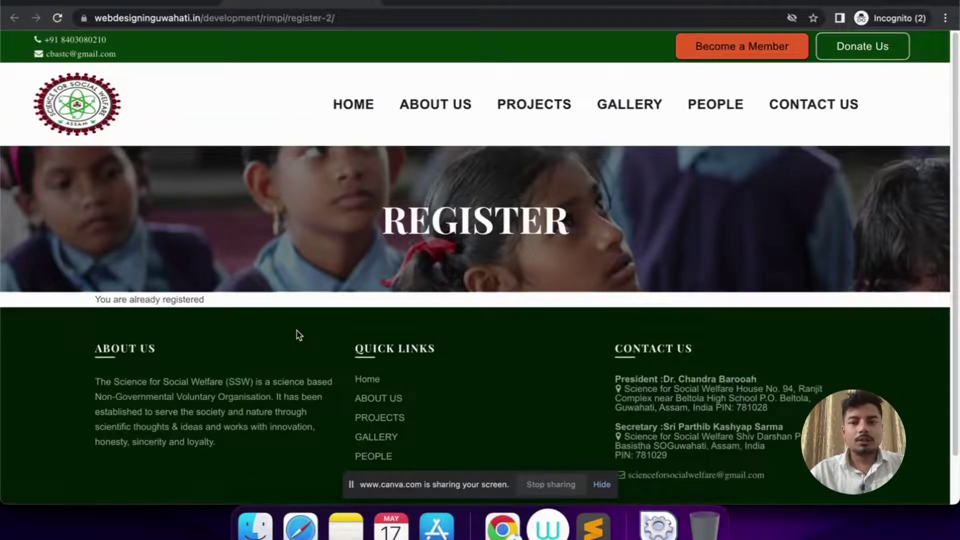
pyautogui.scroll(-1, 298, 334)
pyautogui.scroll(1, 298, 334)
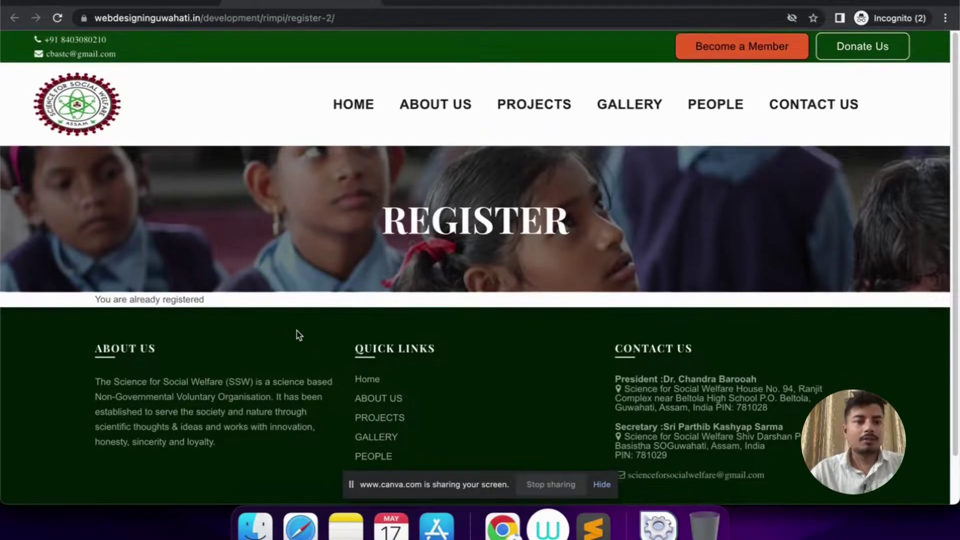
pyautogui.scroll(-2, 299, 334)
pyautogui.click(383, 20)
pyautogui.press('super+c')
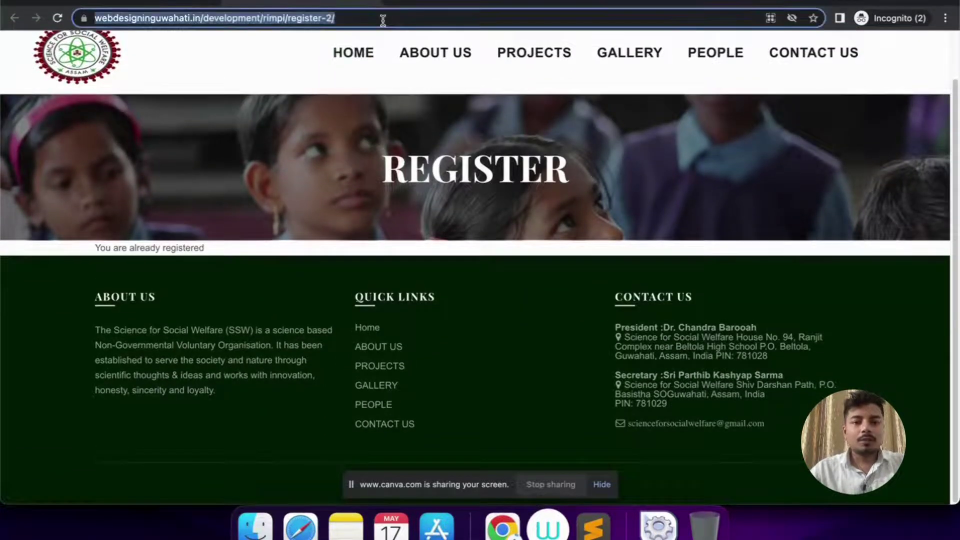
pyautogui.press('BackSpace')
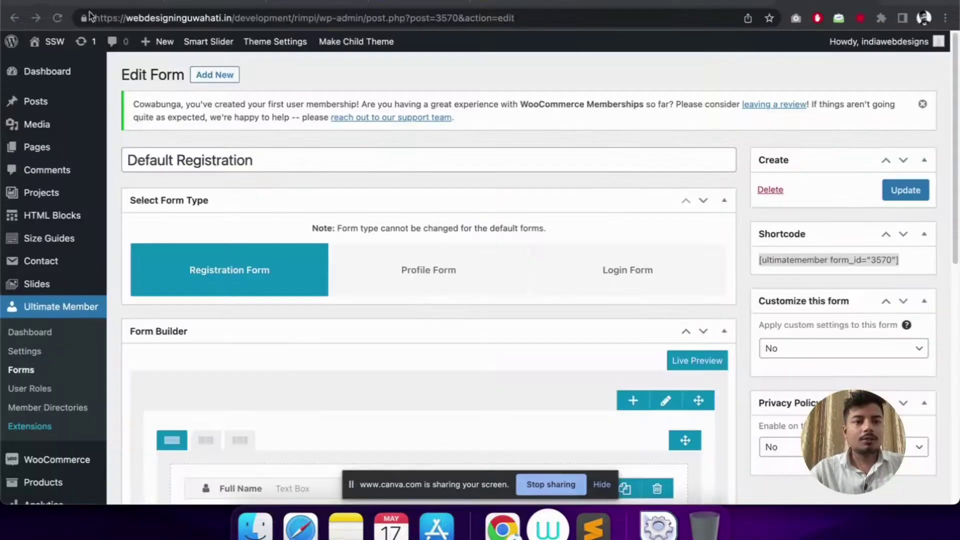
# - Open a fresh private window and load the site's home page from the pasted address
pyautogui.hotkey('ctrl', 'Up')
pyautogui.click(302, 161)
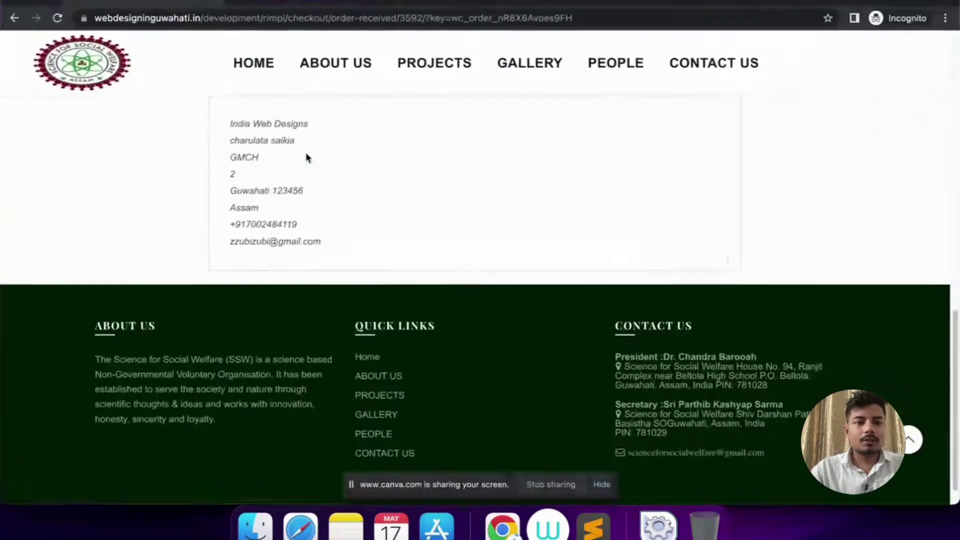
pyautogui.press('super+grave')
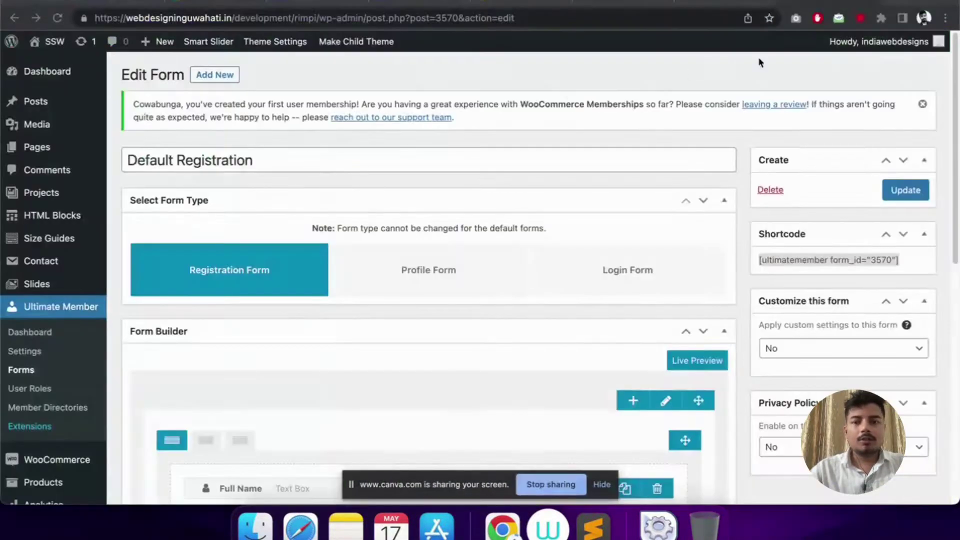
pyautogui.click(945, 18)
pyautogui.click(805, 82)
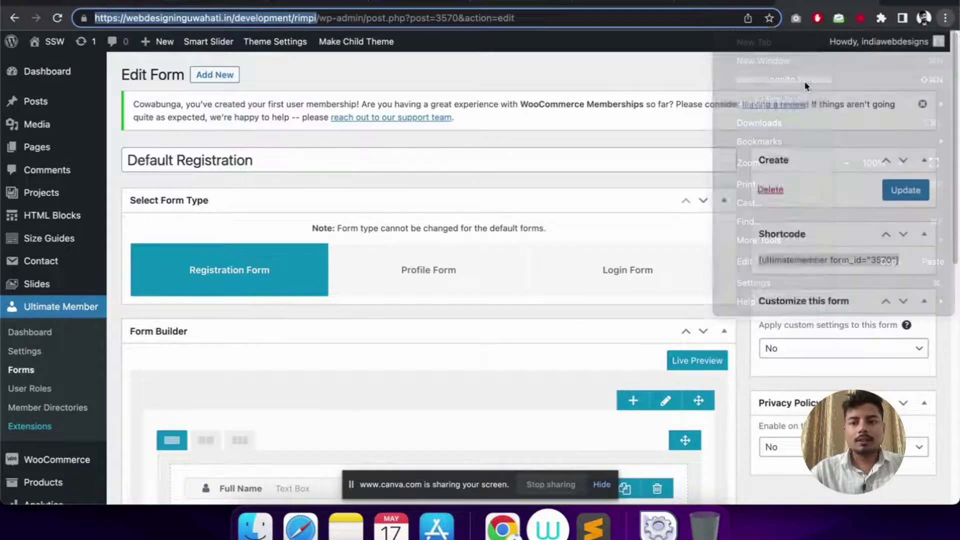
pyautogui.press('super+v')
pyautogui.press('BackSpace')
pyautogui.press('BackSpace')
pyautogui.press('BackSpace')
pyautogui.press('BackSpace')
pyautogui.press('BackSpace')
pyautogui.press('BackSpace')
pyautogui.press('BackSpace')
pyautogui.press('BackSpace')
pyautogui.press('BackSpace')
pyautogui.press('BackSpace')
pyautogui.press('BackSpace')
pyautogui.press('BackSpace')
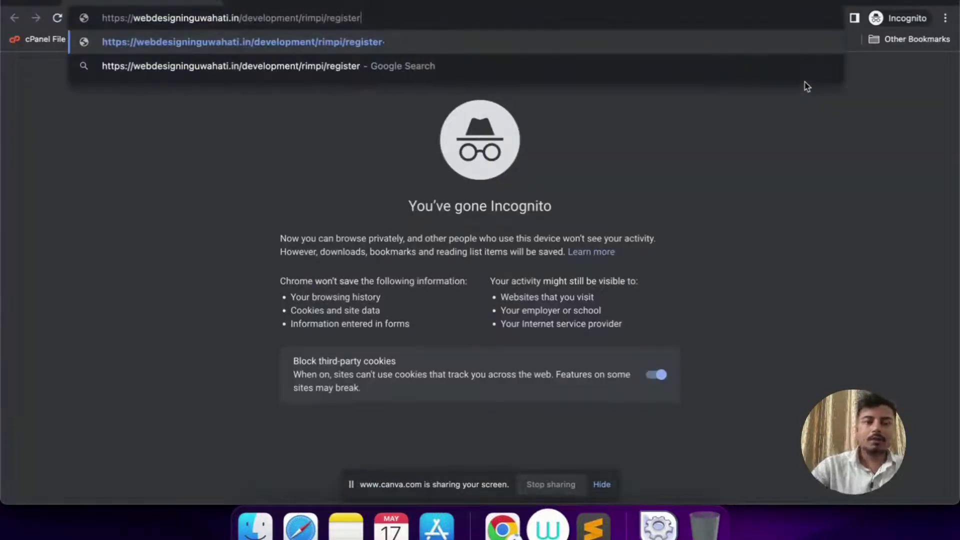
pyautogui.press('Return')
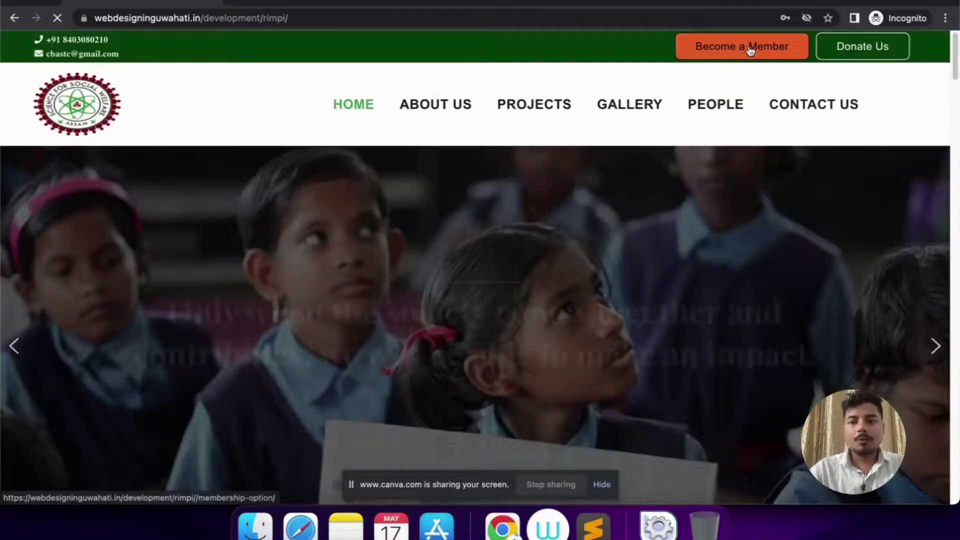
# - Go to Become a Member > NEW MEMBER for the empty registration form, then return to the admin editor
pyautogui.click(749, 49)
pyautogui.scroll(-3, 499, 272)
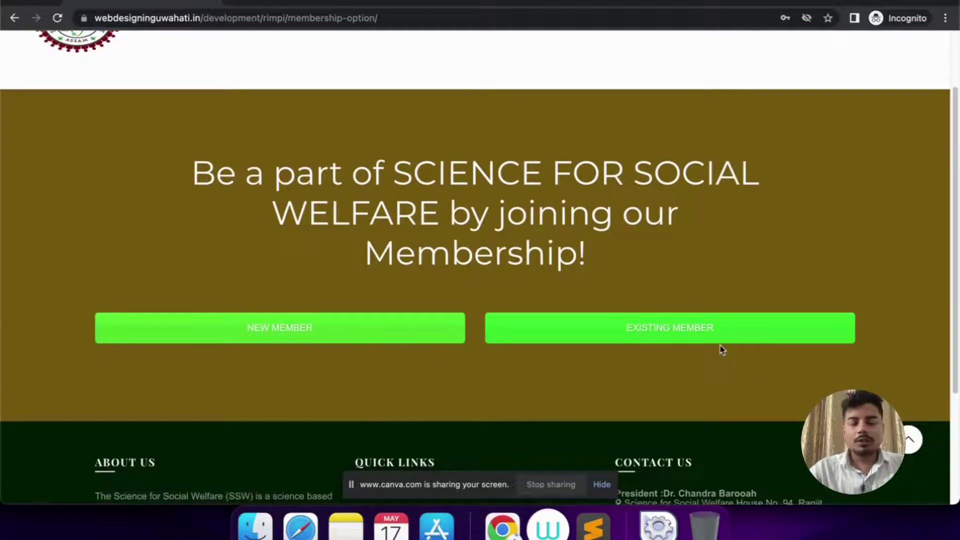
pyautogui.click(300, 336)
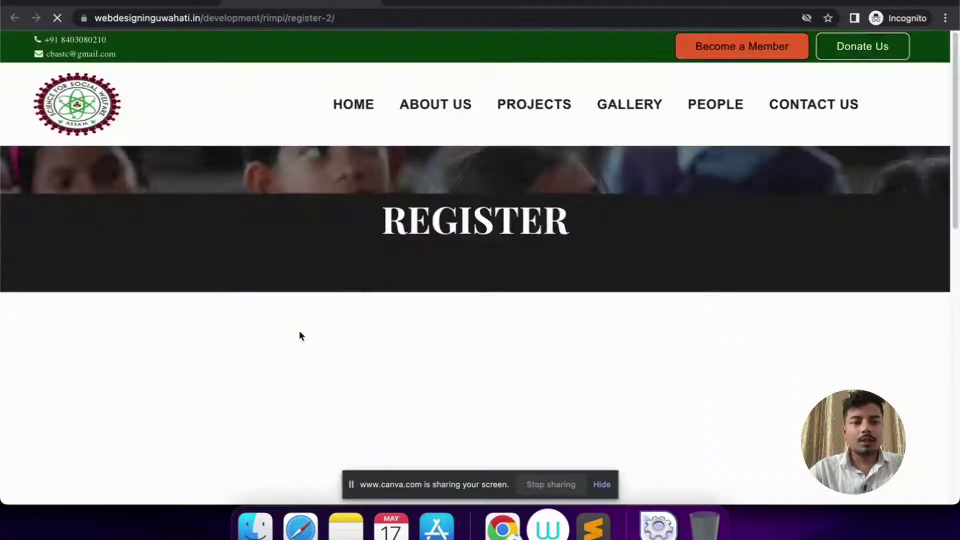
pyautogui.click(265, 21)
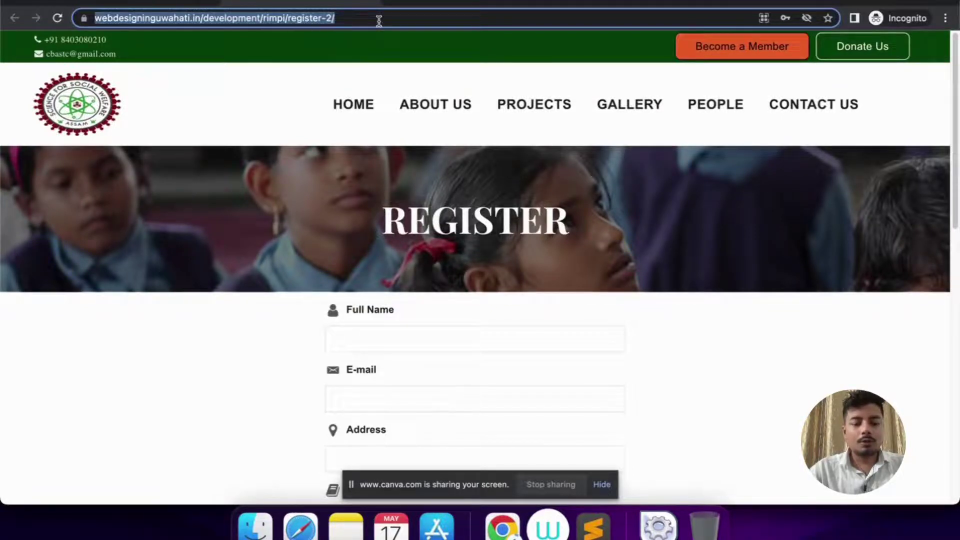
pyautogui.press('BackSpace')
pyautogui.hotkey('ctrl', 'Up')
pyautogui.click(450, 20)
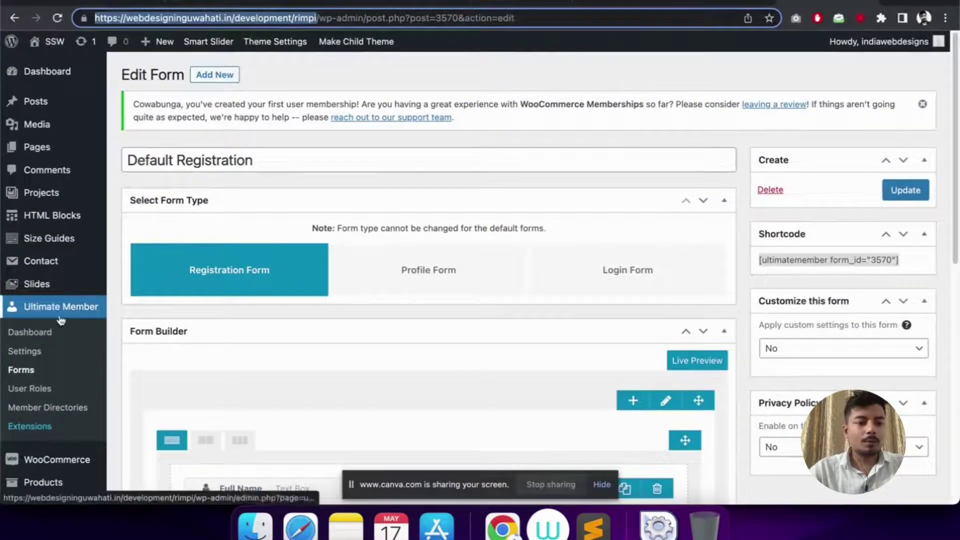
# - Browse the All Pages list and move to its second page
pyautogui.moveTo(43, 149)
pyautogui.click(144, 149)
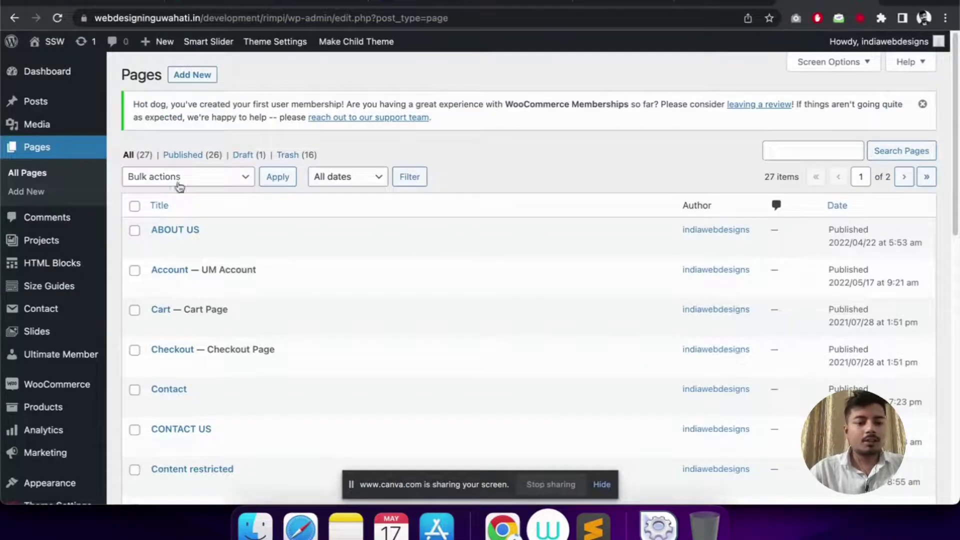
pyautogui.scroll(-5, 242, 302)
pyautogui.scroll(-7, 242, 303)
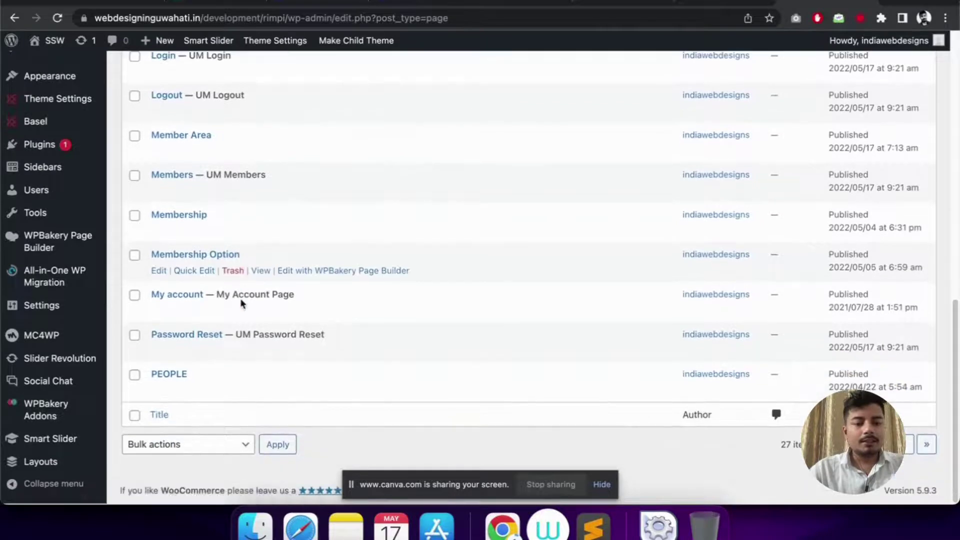
pyautogui.scroll(5, 241, 304)
pyautogui.scroll(1, 242, 304)
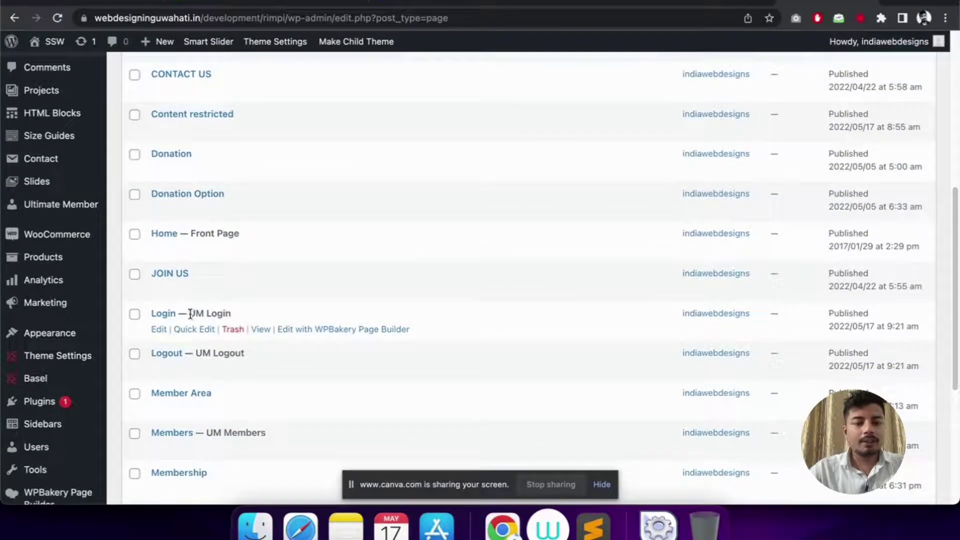
pyautogui.moveTo(189, 314); pyautogui.dragTo(231, 314)
pyautogui.scroll(-5, 212, 437)
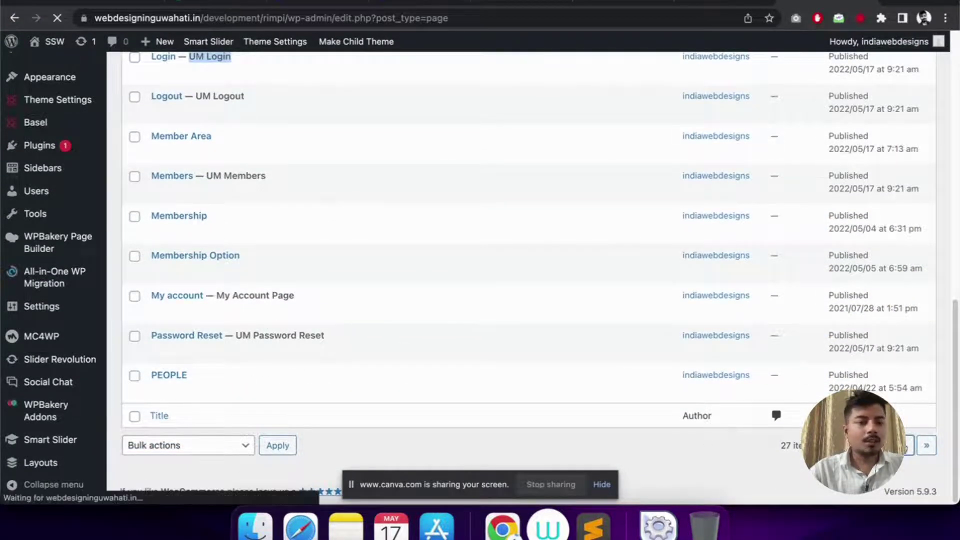
pyautogui.click(904, 445)
# - Copy the View link of the Register — UM Register page
pyautogui.scroll(-5, 539, 335)
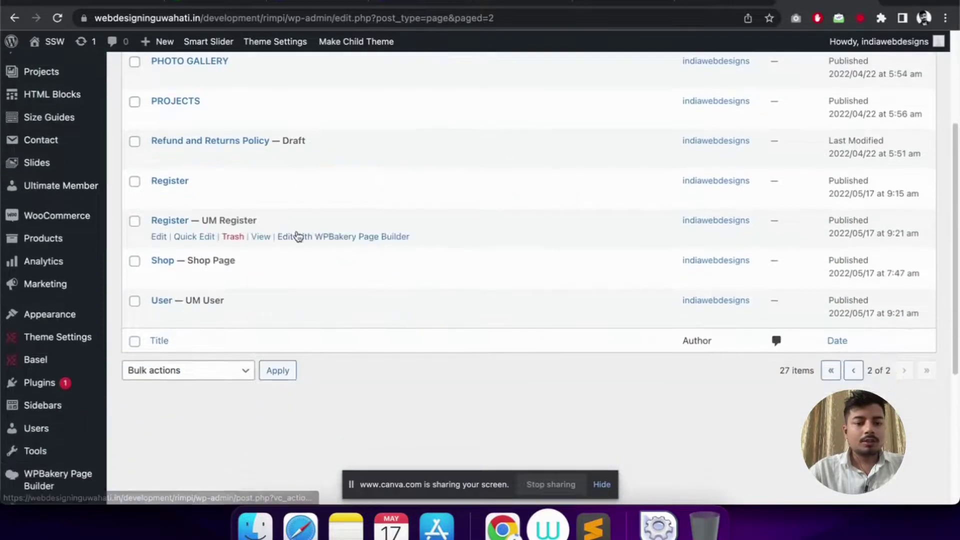
pyautogui.scroll(3, 160, 190)
pyautogui.scroll(-2, 160, 190)
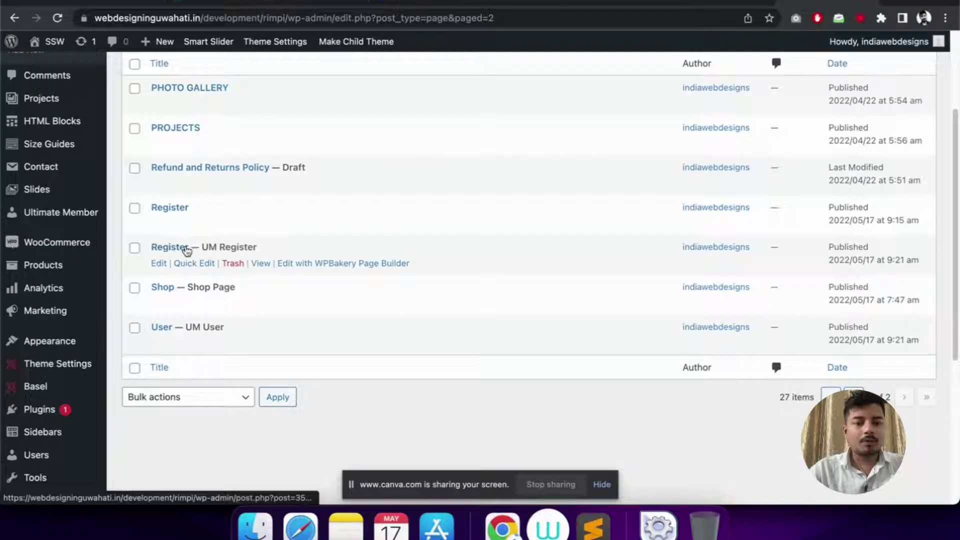
pyautogui.rightClick(260, 263)
pyautogui.click(320, 336)
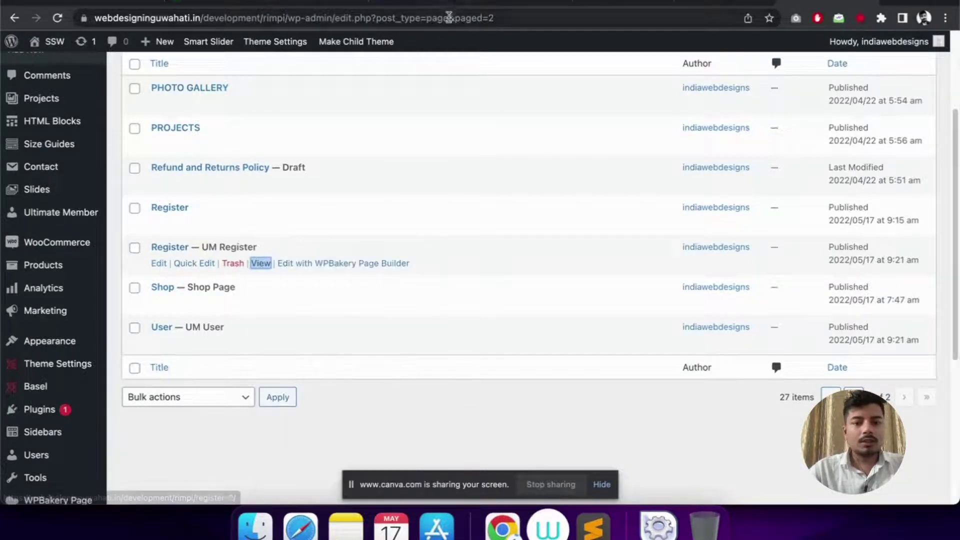
# - Paste the register page link into the address bar and return to the private window
pyautogui.click(385, 18)
pyautogui.press('super+v')
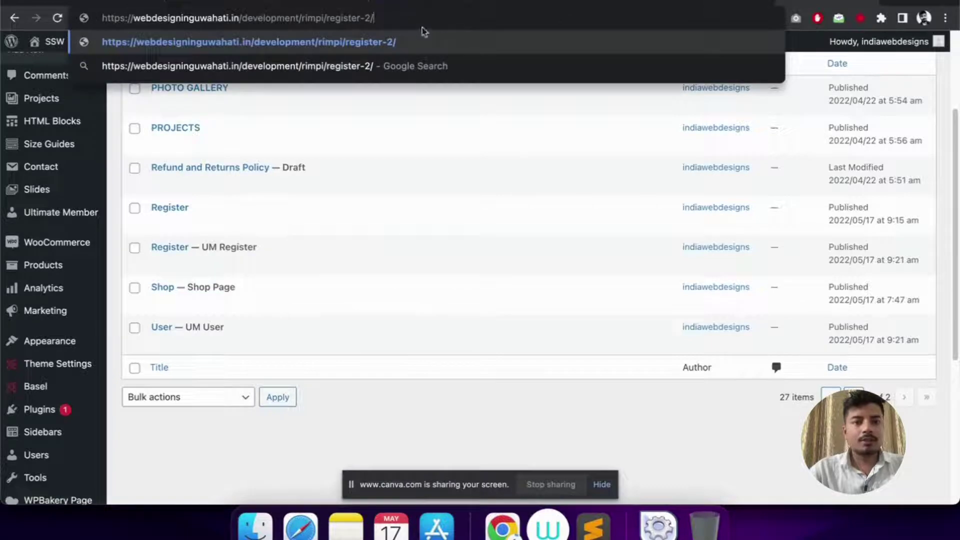
pyautogui.hotkey('ctrl', 'Up')
pyautogui.click(422, 30)
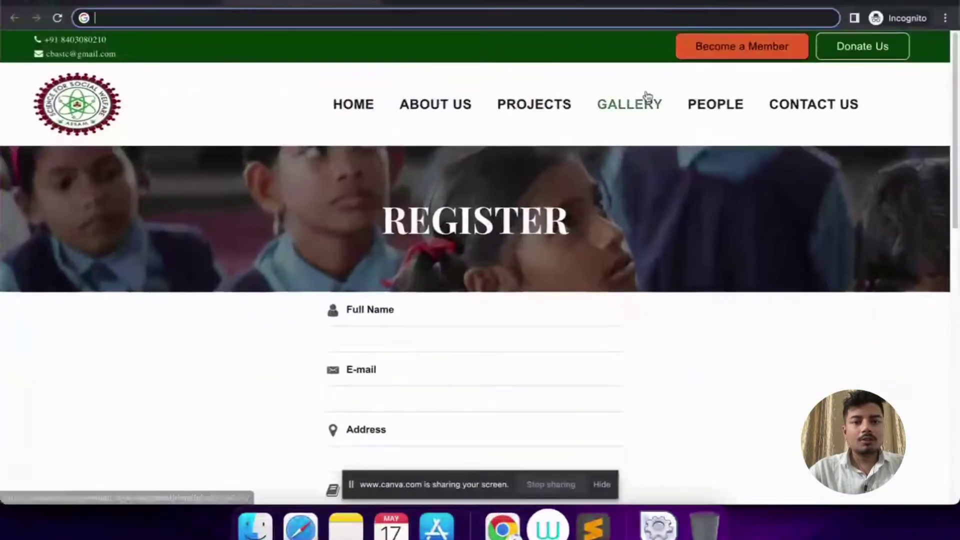
# - Go to the membership options page and open the new-member registration form
pyautogui.click(750, 53)
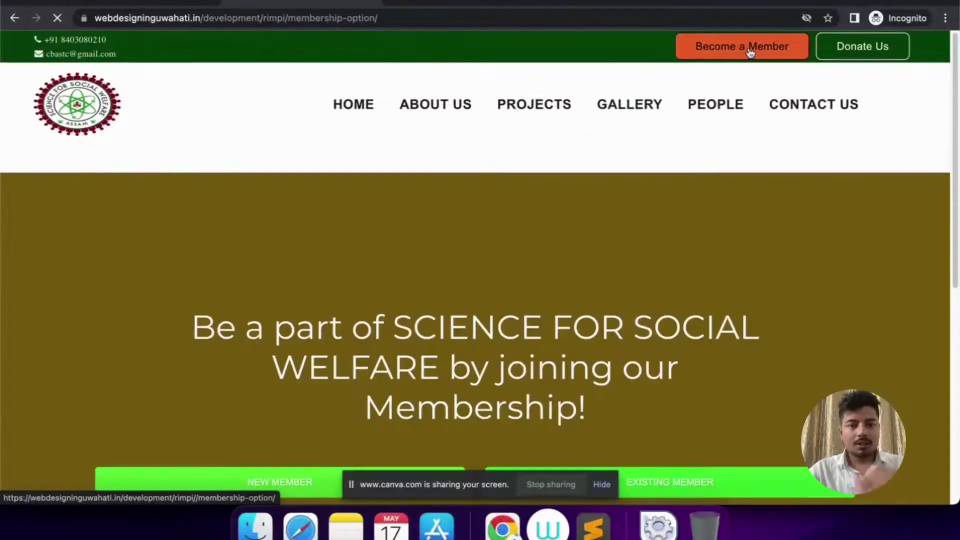
pyautogui.scroll(-3, 549, 175)
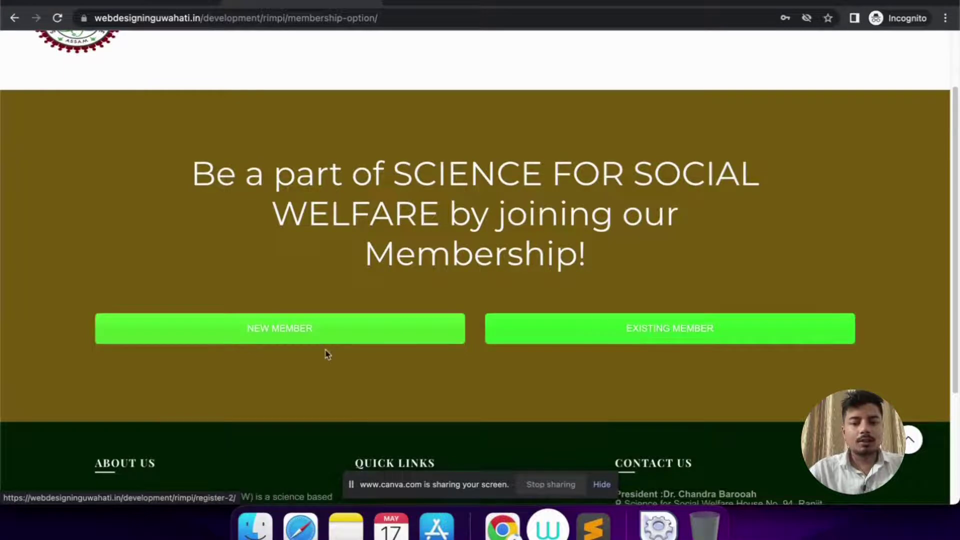
pyautogui.click(294, 329)
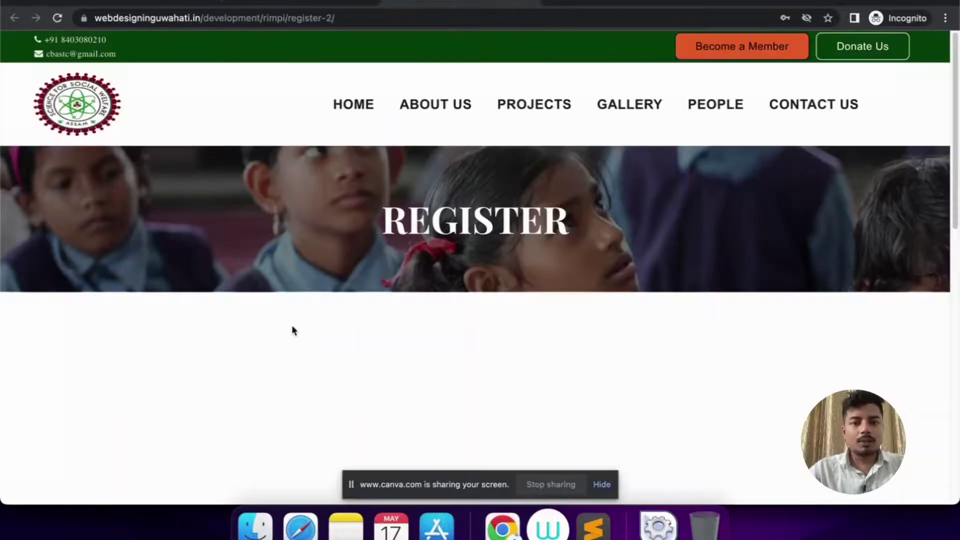
pyautogui.scroll(-3, 300, 320)
# - Autofill name, e-mail and address from saved details, fill Interests 'ss' and the account password
pyautogui.click(392, 195)
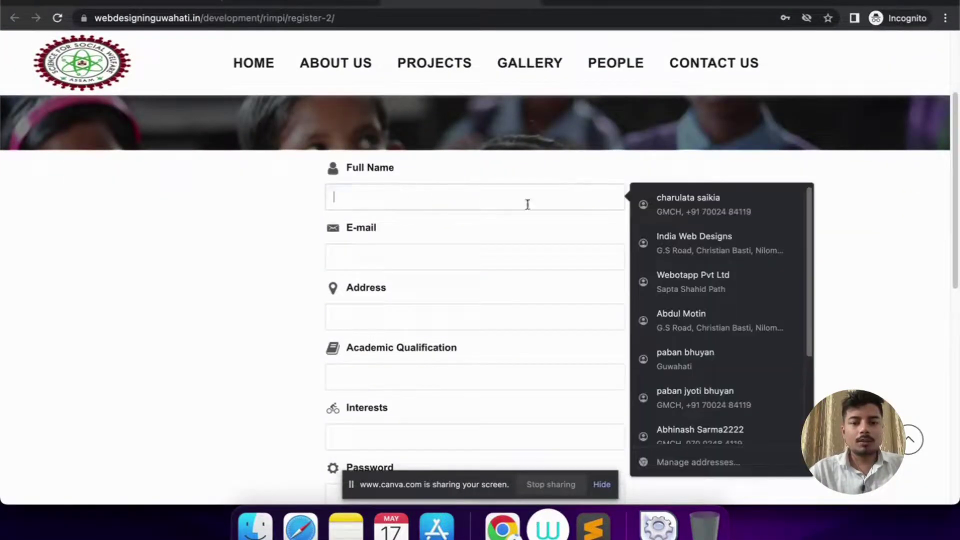
pyautogui.click(675, 199)
pyautogui.scroll(-3, 390, 340)
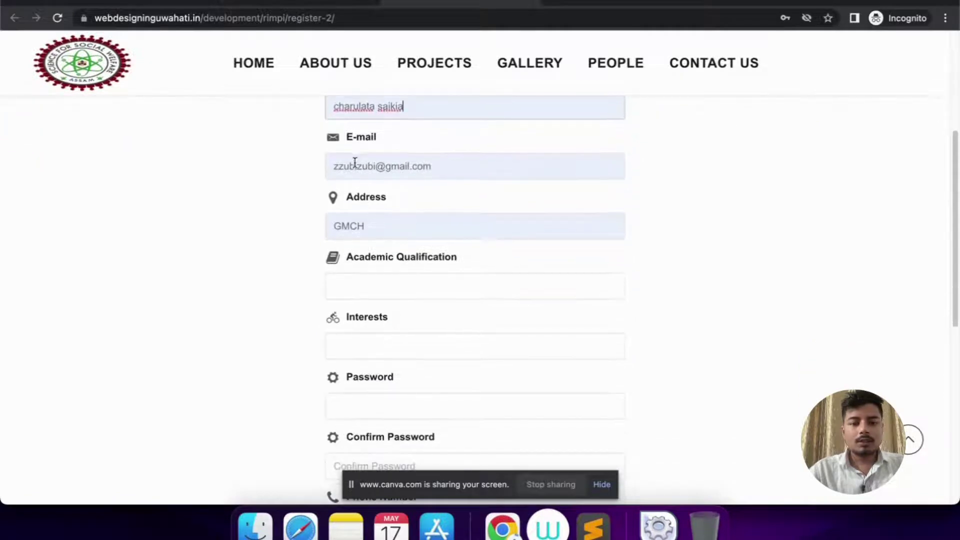
pyautogui.click(358, 165)
pyautogui.write('si')
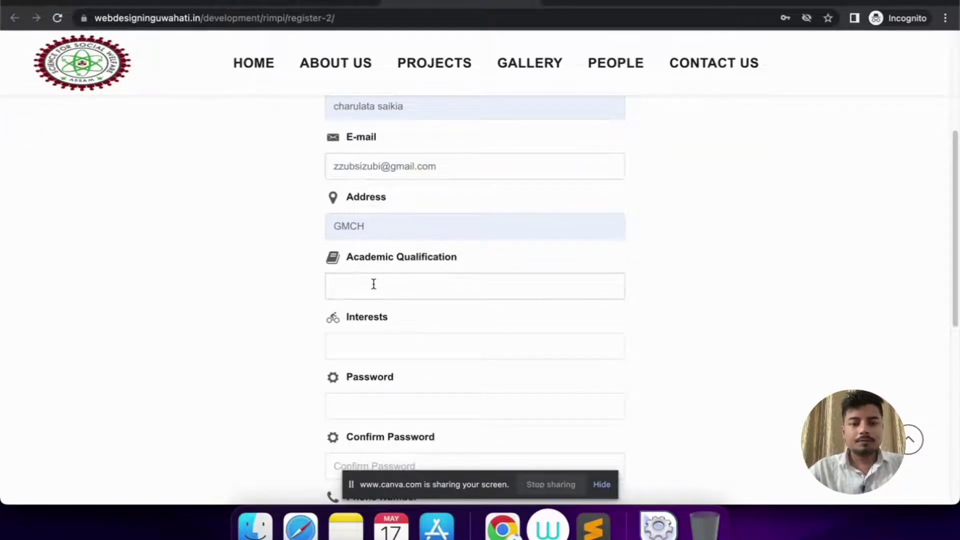
pyautogui.click(380, 345)
pyautogui.write('ss')
pyautogui.scroll(-3, 379, 329)
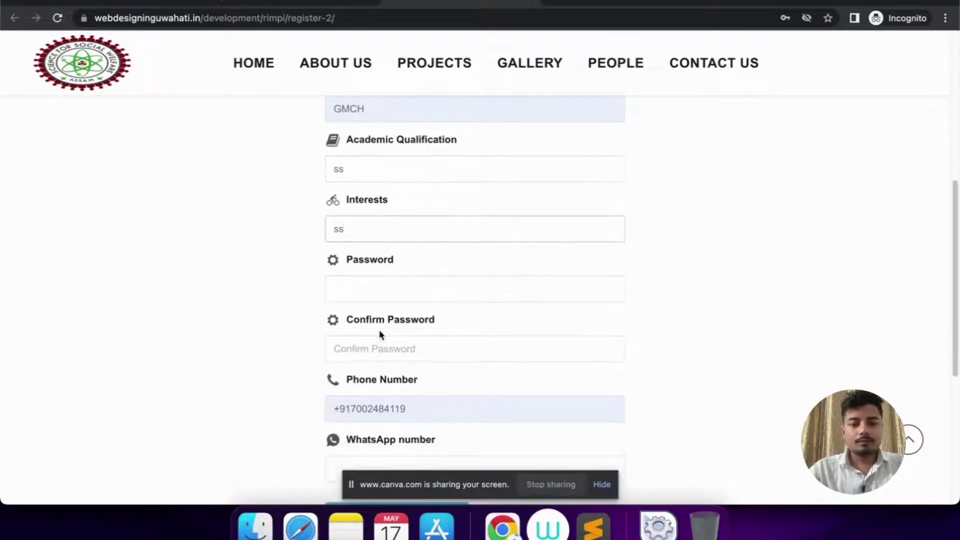
pyautogui.click(386, 282)
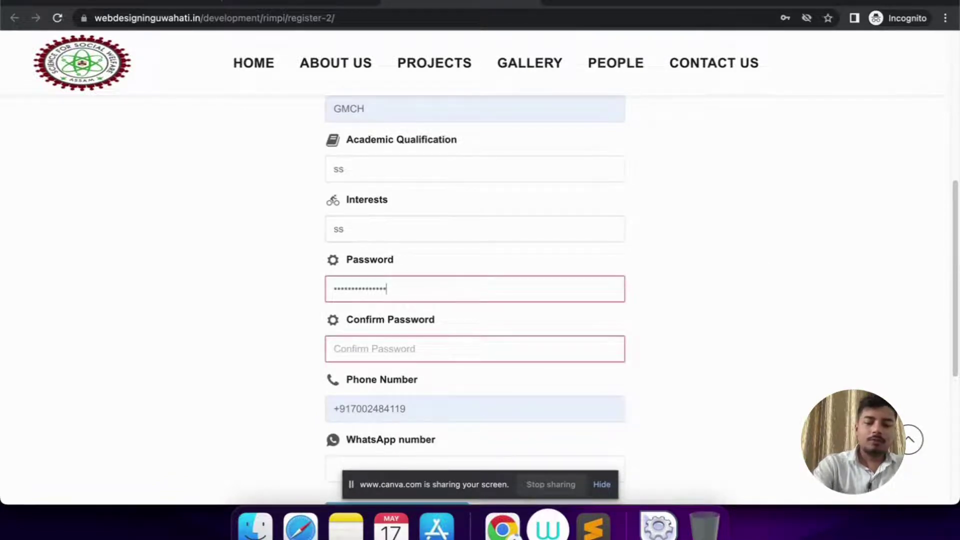
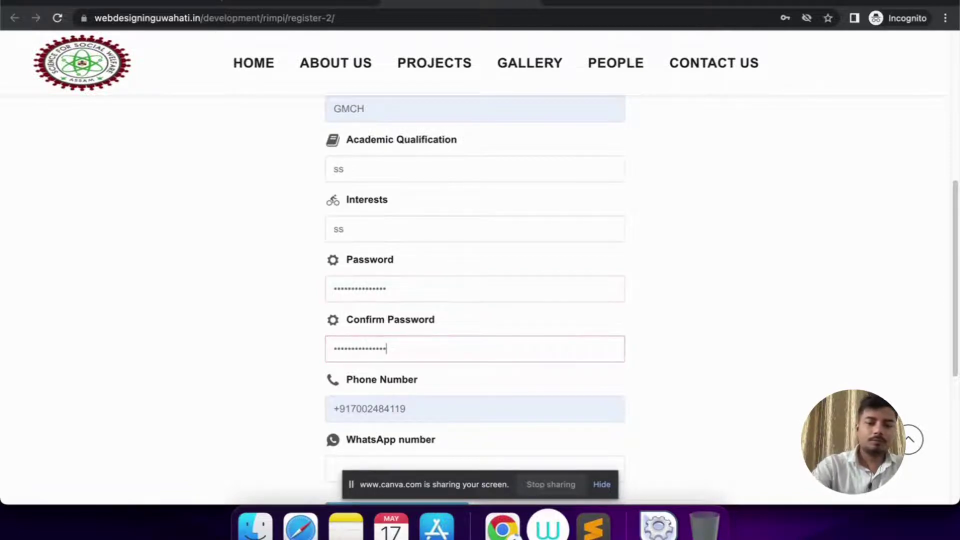
# - Strip +91 from the phone number, copy it into WhatsApp number, and submit the form
pyautogui.click(344, 401)
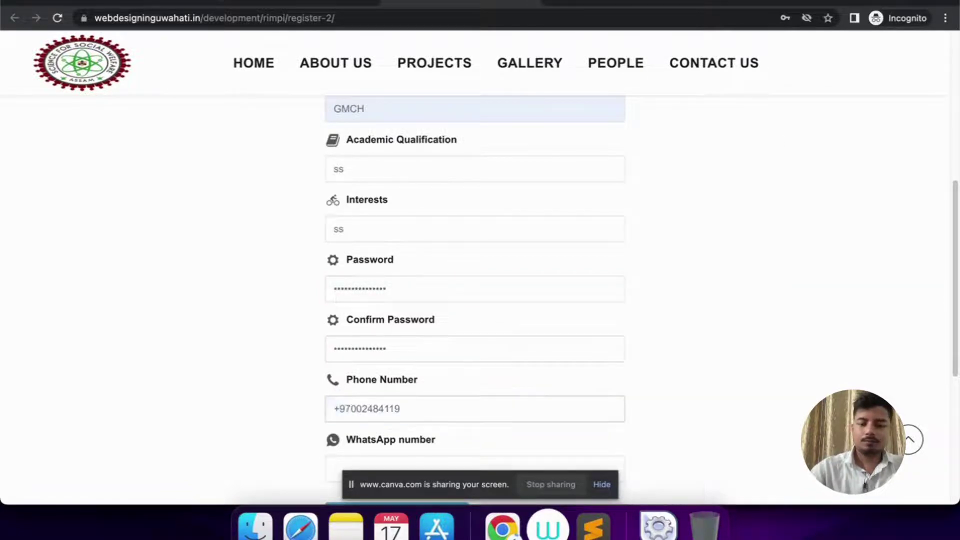
pyautogui.press('BackSpace')
pyautogui.press('BackSpace')
pyautogui.press('BackSpace')
pyautogui.press('super+a')
pyautogui.press('super+c')
pyautogui.scroll(-5, 475, 300)
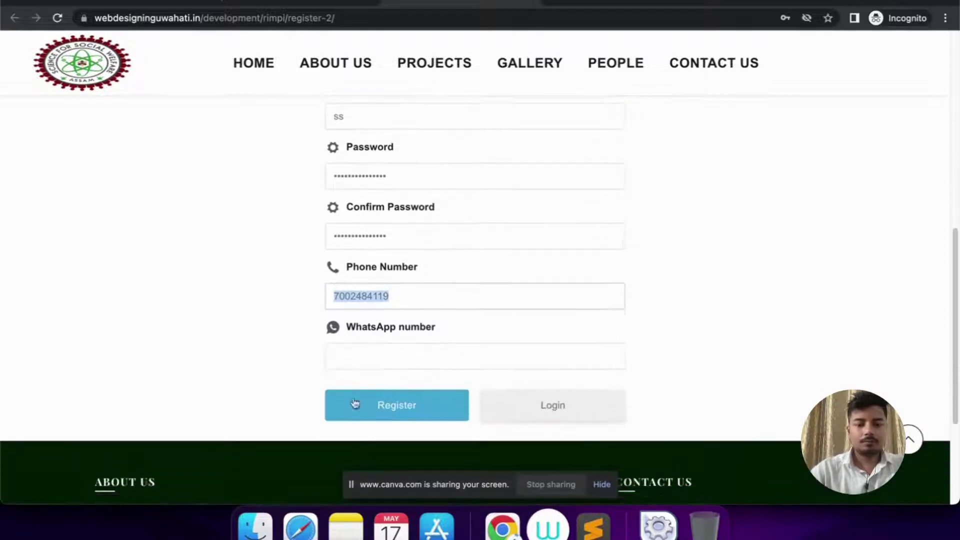
pyautogui.click(392, 356)
pyautogui.press('super+v')
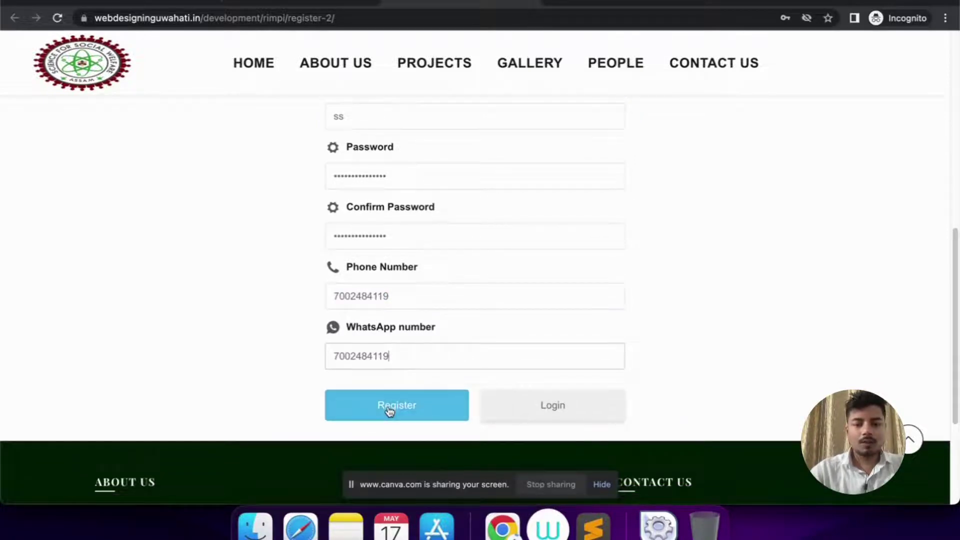
pyautogui.click(389, 409)
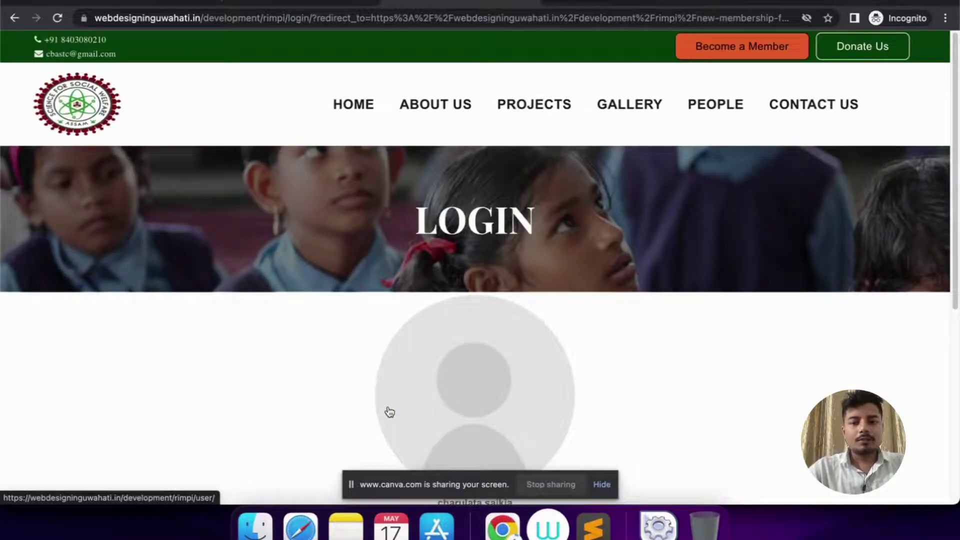
# - Scroll through the post-registration page to review the logged-in profile
pyautogui.scroll(-2, 389, 412)
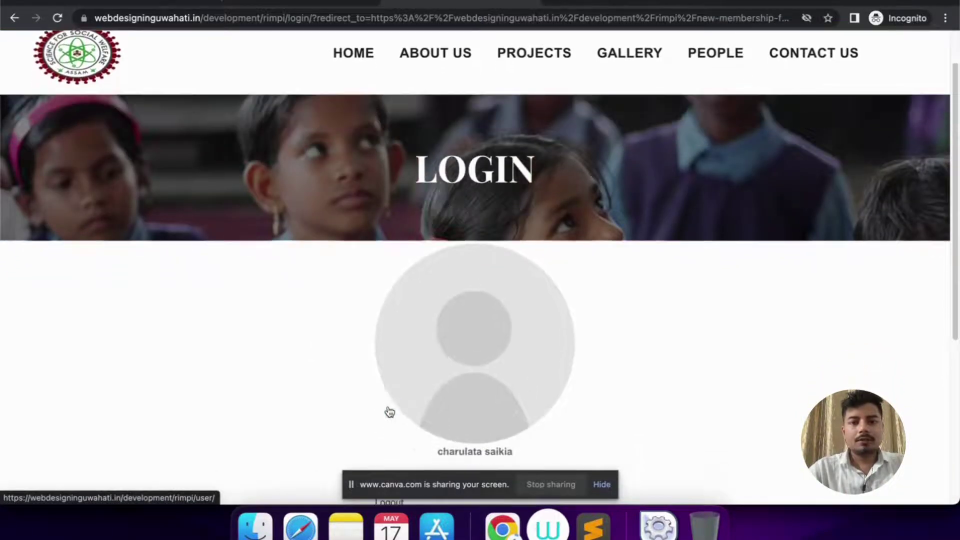
pyautogui.scroll(-1, 389, 411)
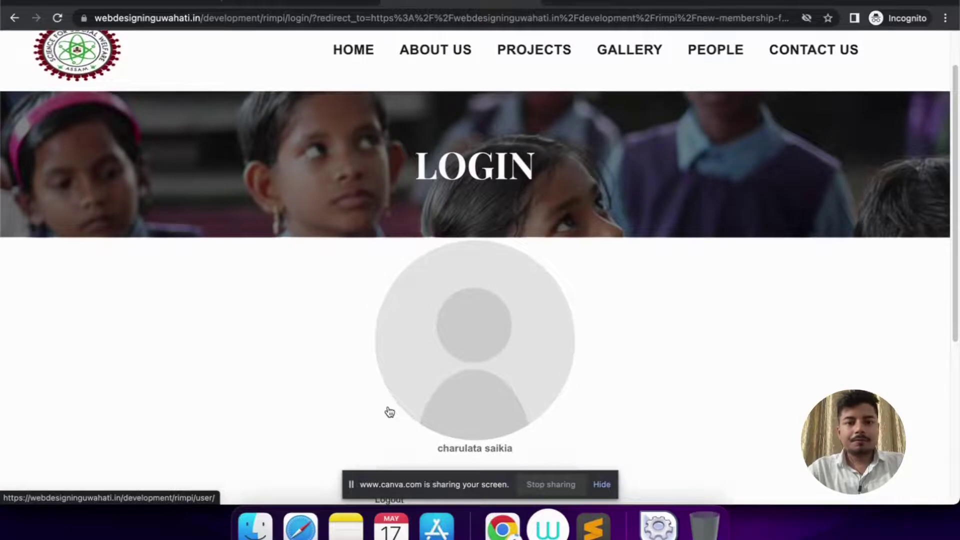
pyautogui.scroll(-5, 389, 412)
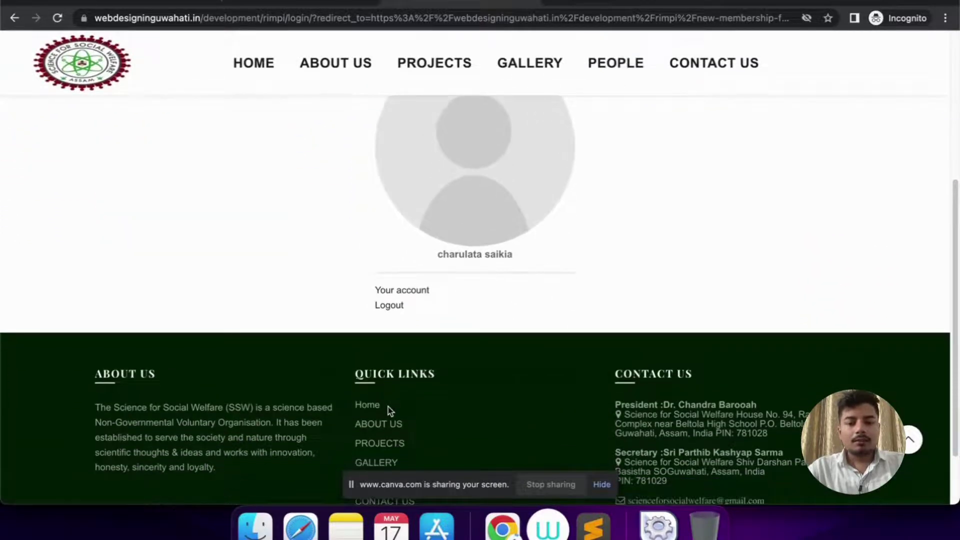
pyautogui.scroll(5, 388, 406)
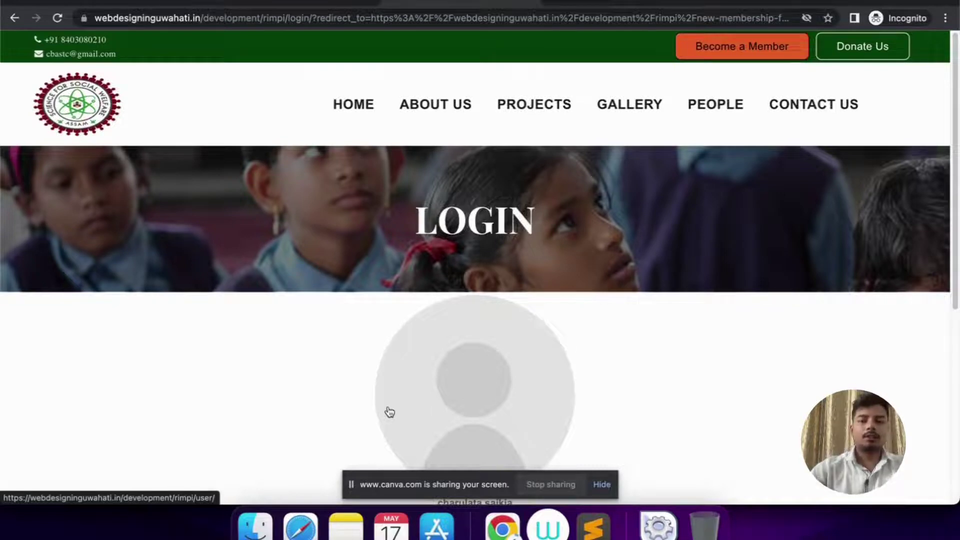
pyautogui.scroll(-4, 389, 411)
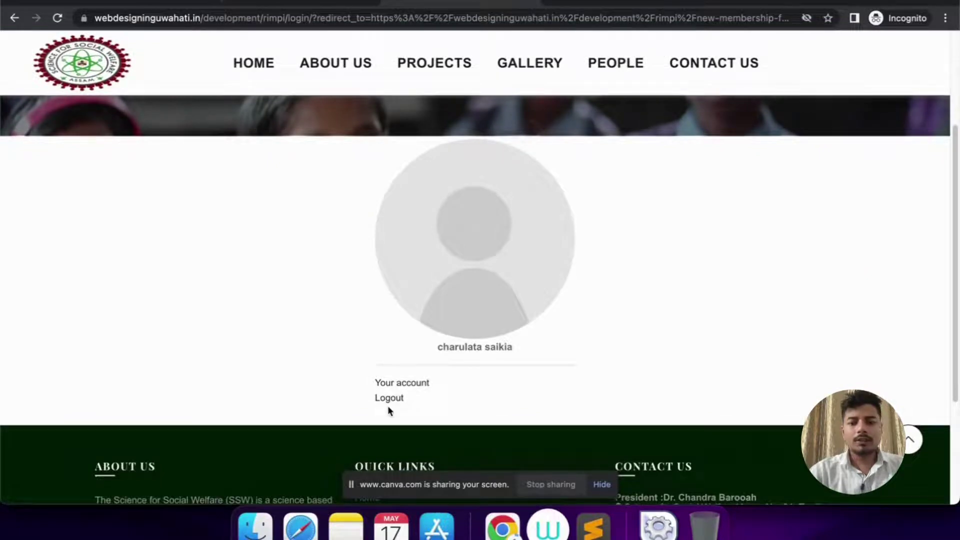
pyautogui.scroll(4, 388, 406)
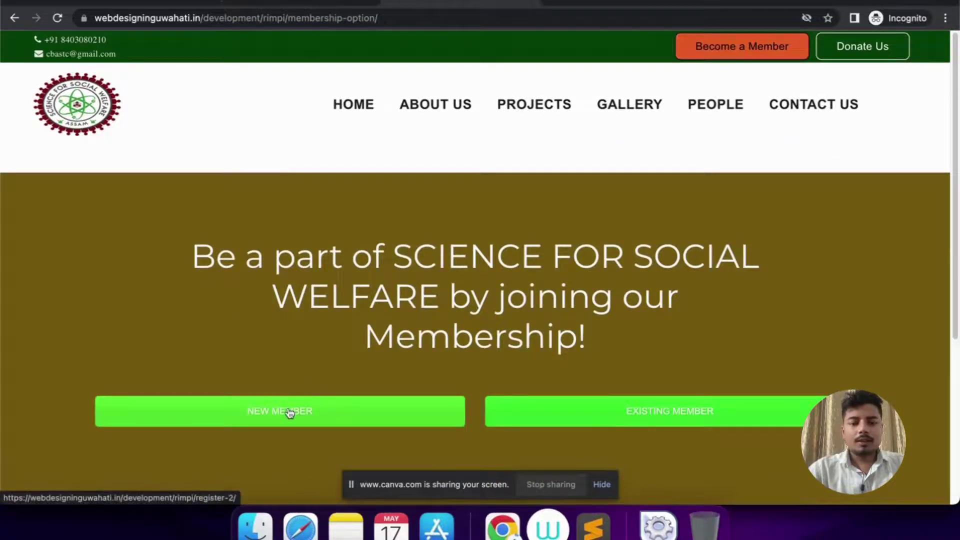
# - Pick New Member, then Existing Member to land on the Login page, and select its full address
pyautogui.click(290, 413)
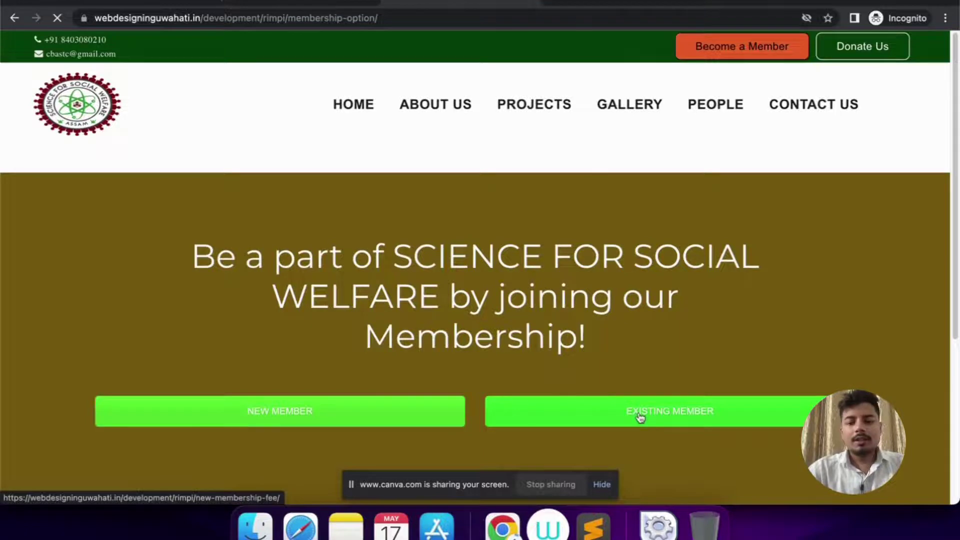
pyautogui.click(640, 416)
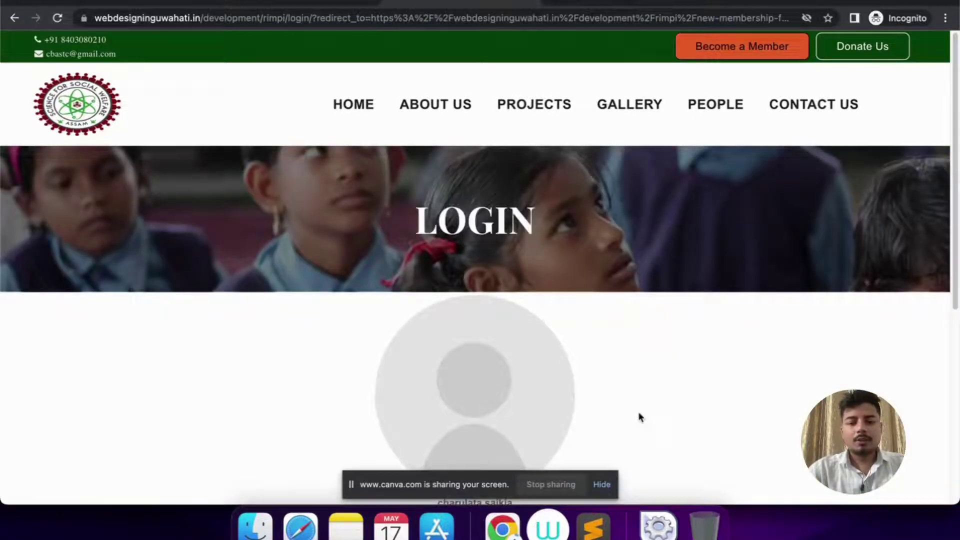
pyautogui.scroll(-5, 639, 418)
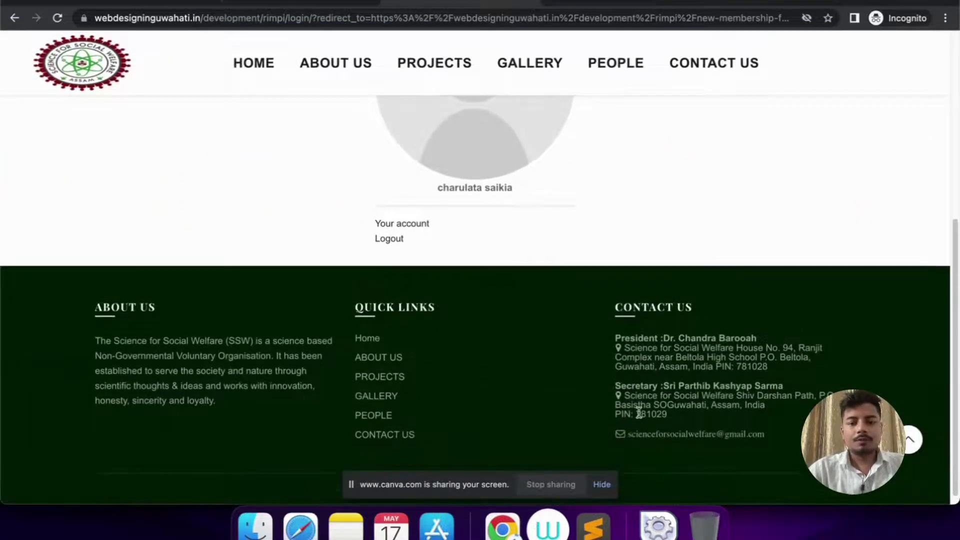
pyautogui.scroll(6, 639, 415)
pyautogui.scroll(-1, 638, 414)
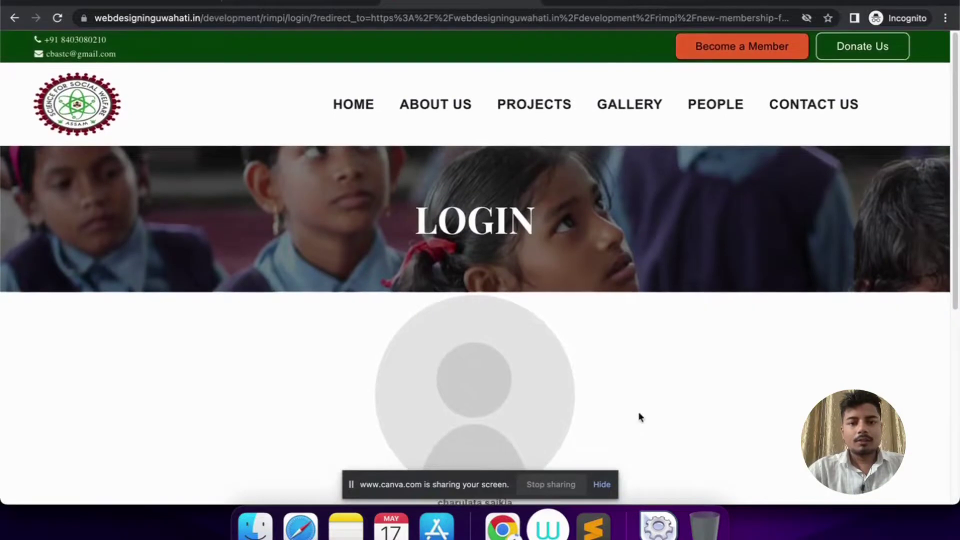
pyautogui.moveTo(707, 18); pyautogui.dragTo(773, 18)
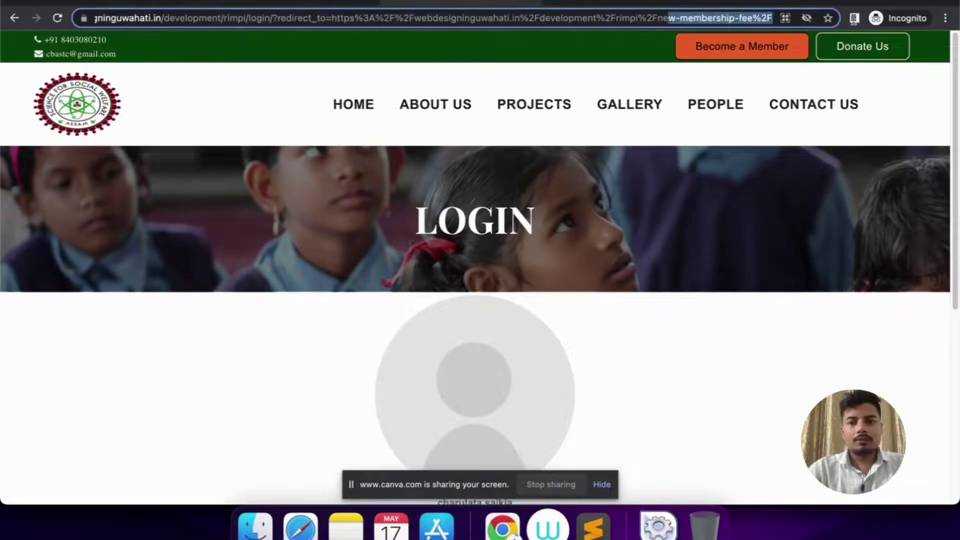
pyautogui.click(498, 16)
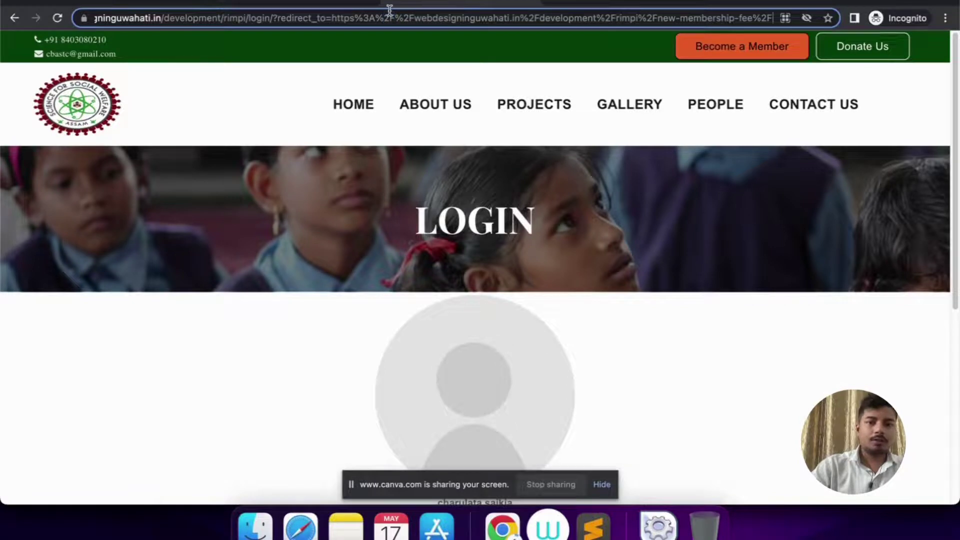
pyautogui.tripleClick(389, 11)
pyautogui.write('h')
pyautogui.press('BackSpace')
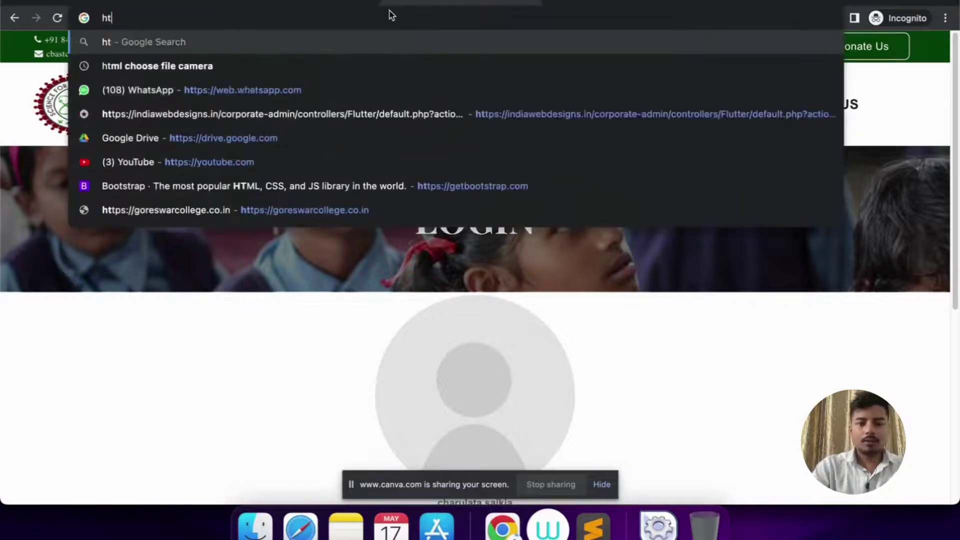
pyautogui.press('BackSpace')
pyautogui.press('super+v')
pyautogui.press('BackSpace')
pyautogui.press('BackSpace')
pyautogui.press('BackSpace')
pyautogui.press('BackSpace')
pyautogui.press('BackSpace')
pyautogui.press('BackSpace')
pyautogui.press('BackSpace')
pyautogui.press('BackSpace')
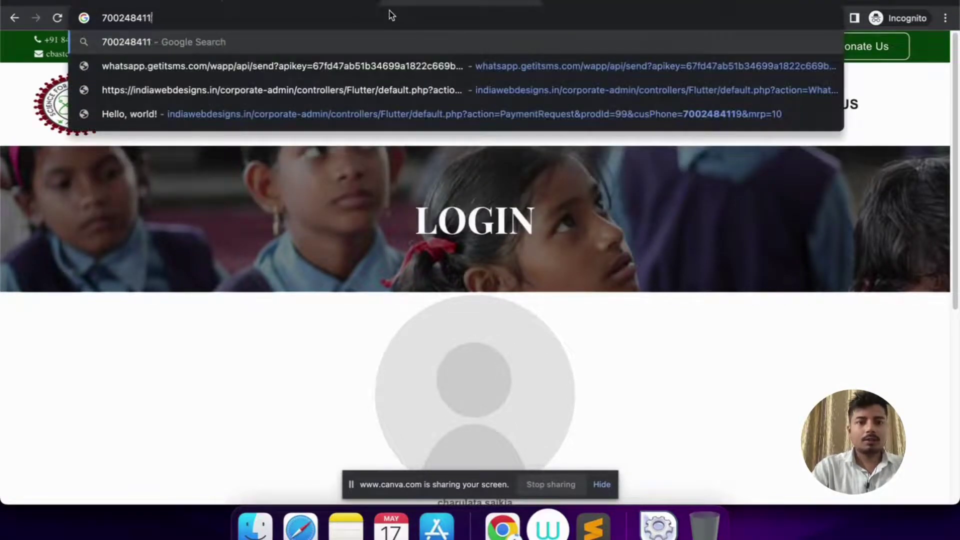
pyautogui.press('BackSpace')
pyautogui.press('BackSpace')
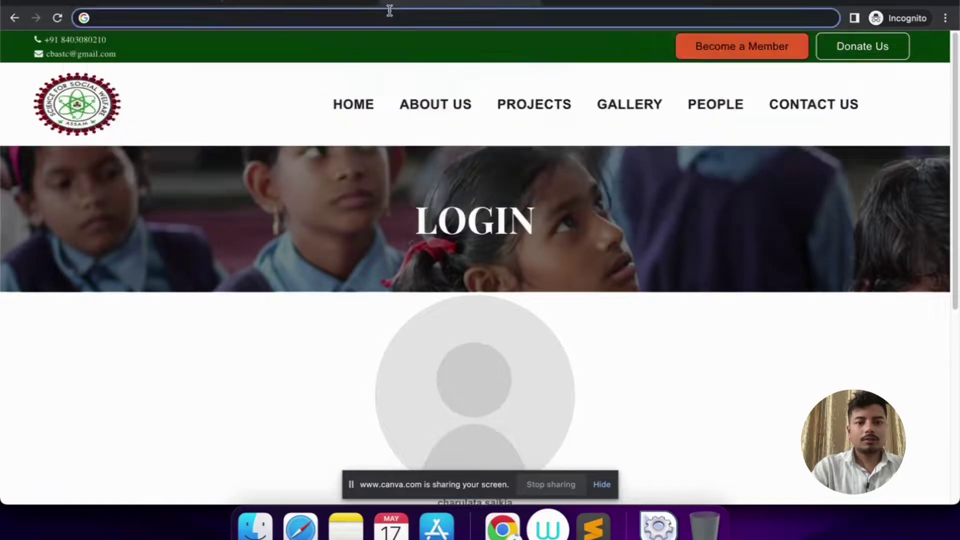
pyautogui.click(357, 103)
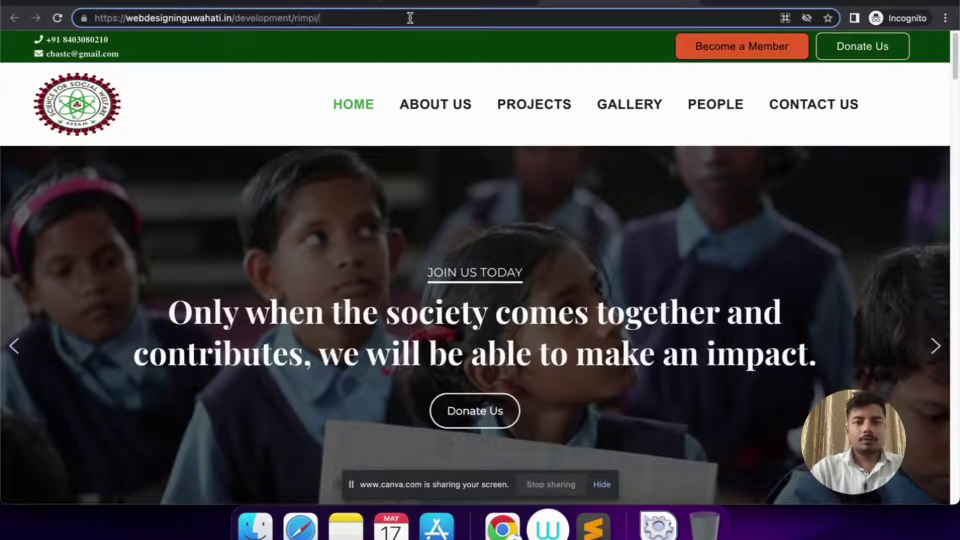
pyautogui.write('new')
pyautogui.press('Down')
pyautogui.press('Down')
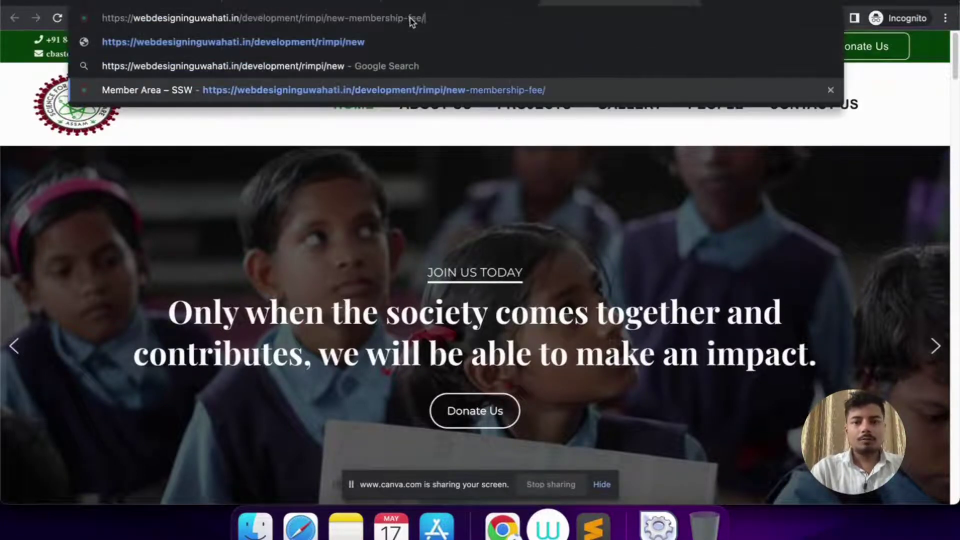
pyautogui.press('Return')
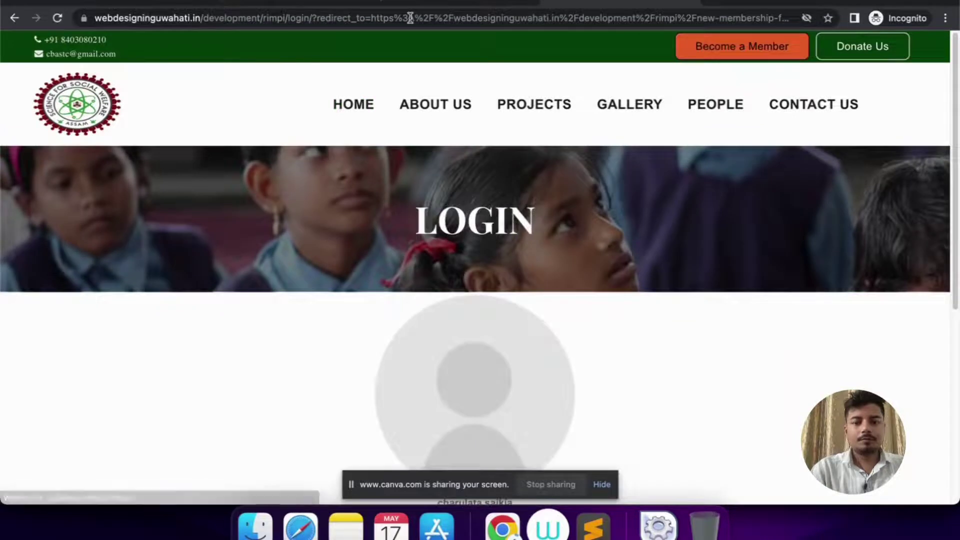
pyautogui.scroll(-1, 423, 162)
pyautogui.scroll(-5, 424, 162)
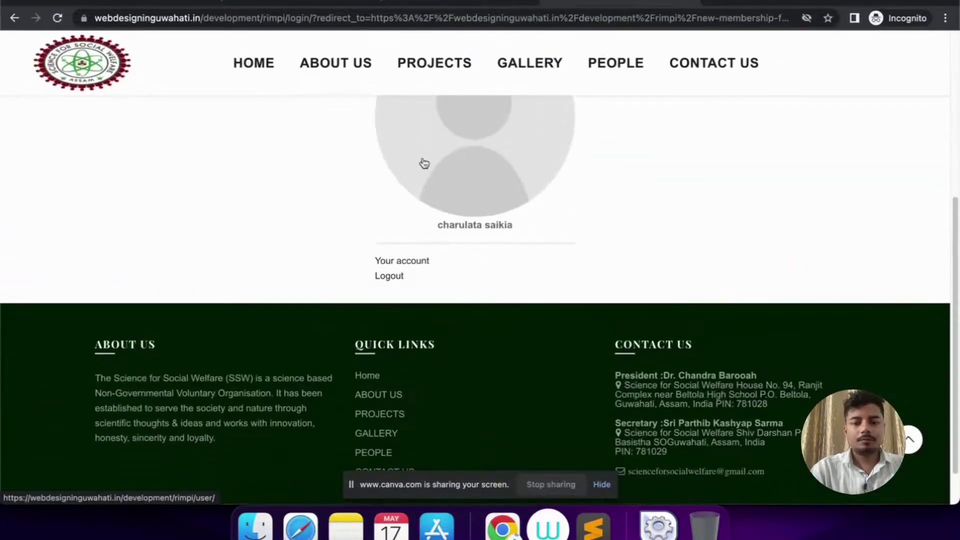
pyautogui.scroll(6, 424, 163)
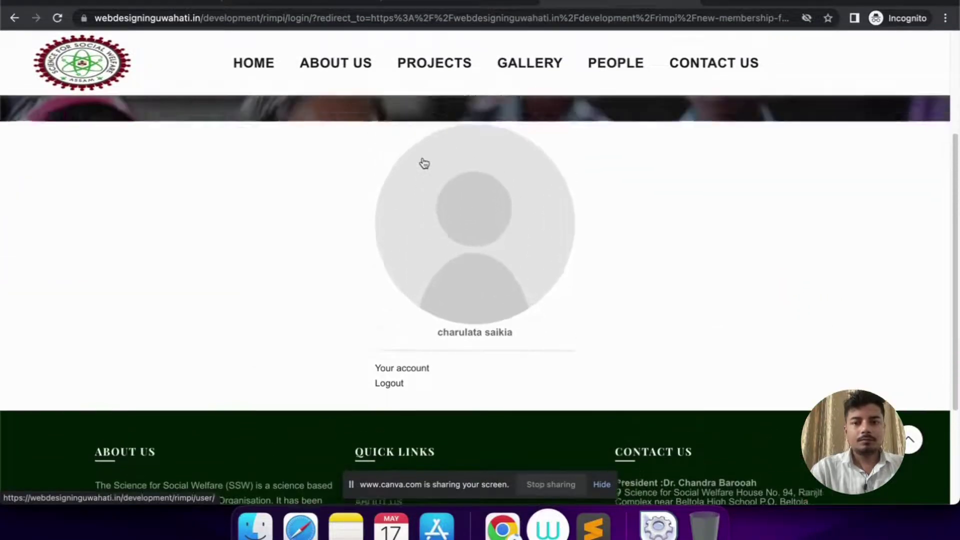
pyautogui.scroll(-1, 424, 162)
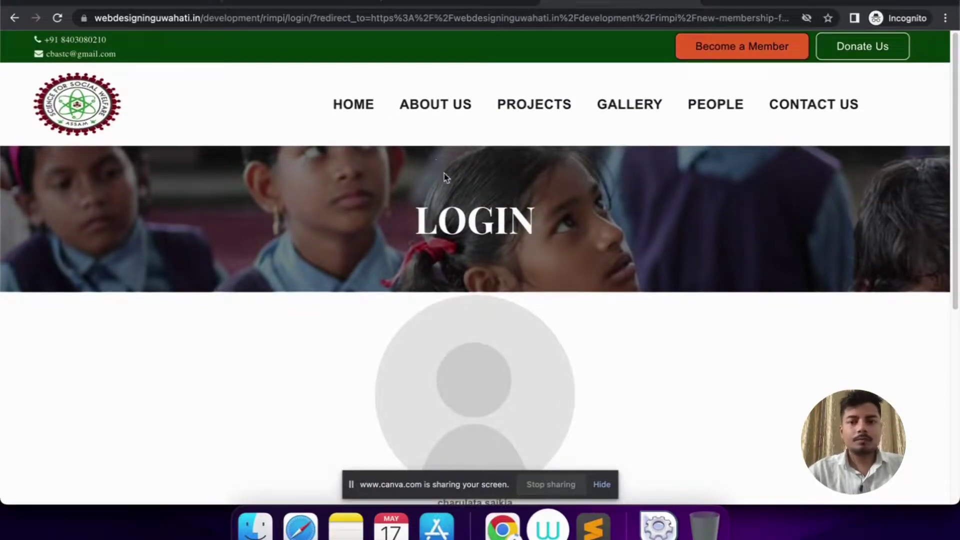
pyautogui.hotkey('ctrl', 'Up')
# - Return to the first page of All Pages and edit the Member Area page
pyautogui.click(443, 188)
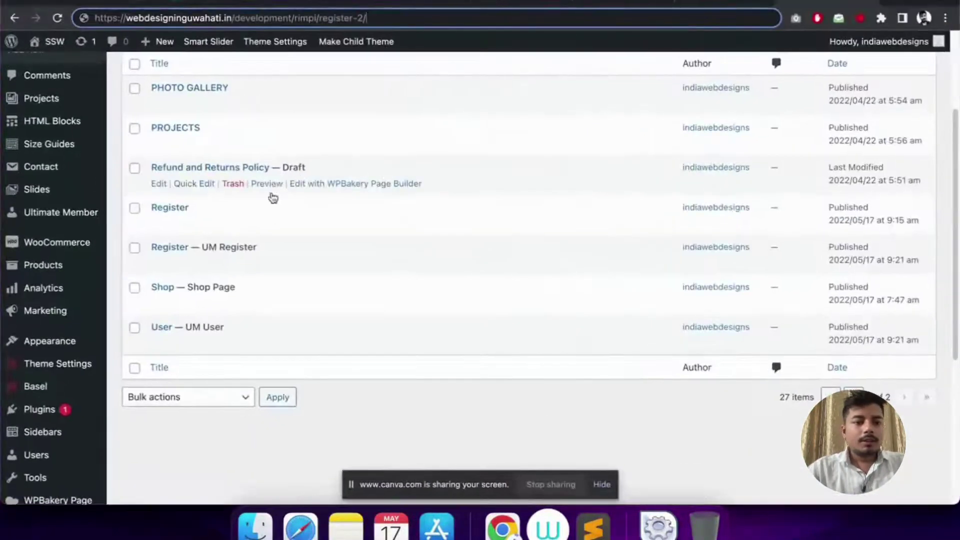
pyautogui.scroll(5, 241, 275)
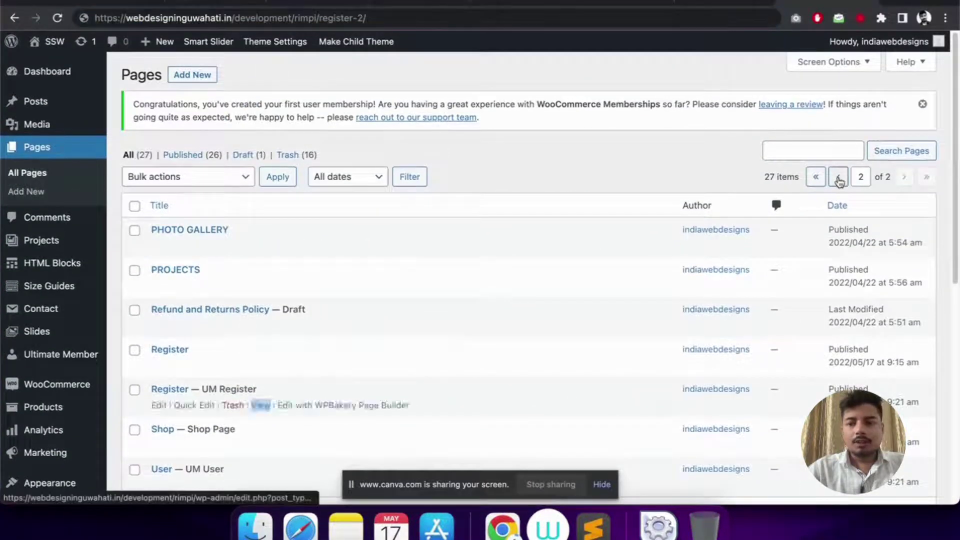
pyautogui.click(837, 177)
pyautogui.scroll(-10, 352, 334)
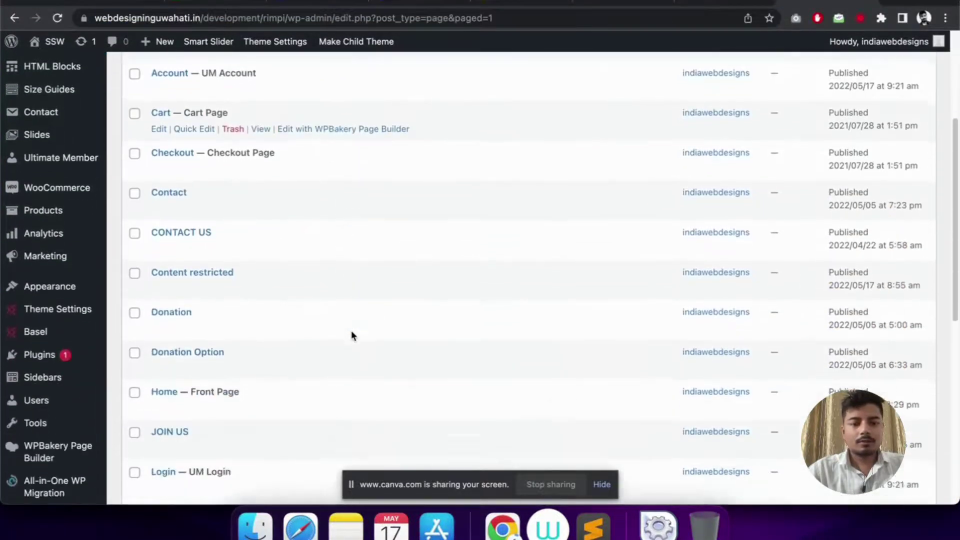
pyautogui.scroll(-2, 352, 334)
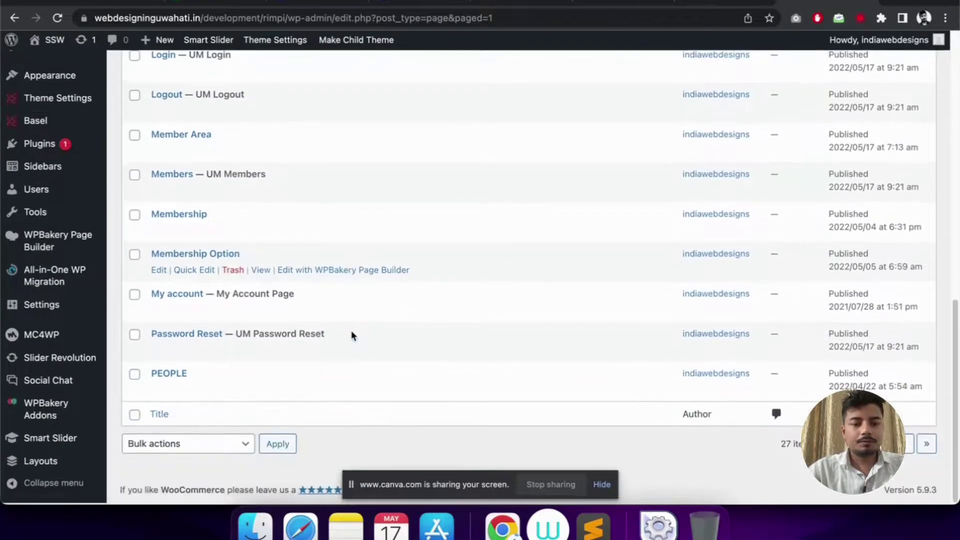
pyautogui.scroll(3, 352, 334)
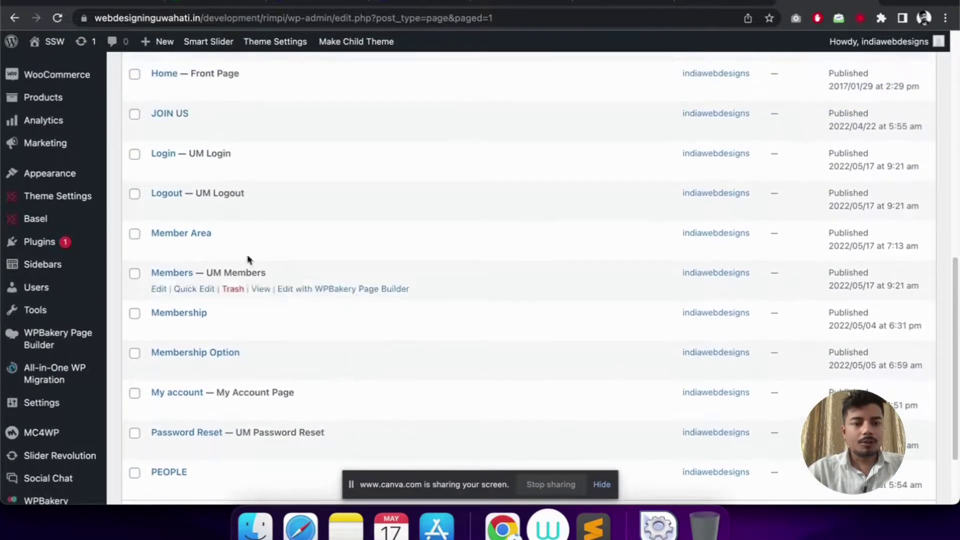
pyautogui.click(159, 249)
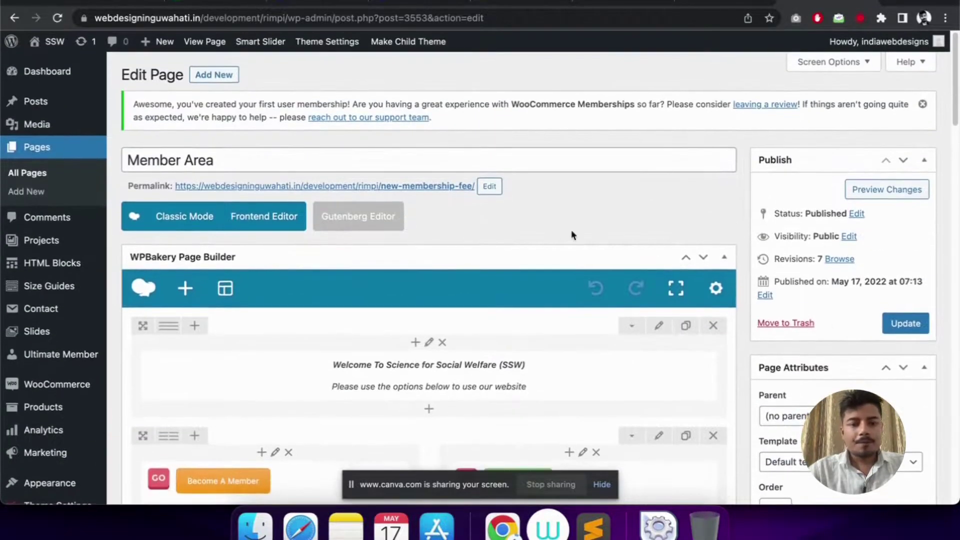
# - Tick Non-Member and Member in Member Area's Content Restriction roles and update the page
pyautogui.scroll(-10, 487, 291)
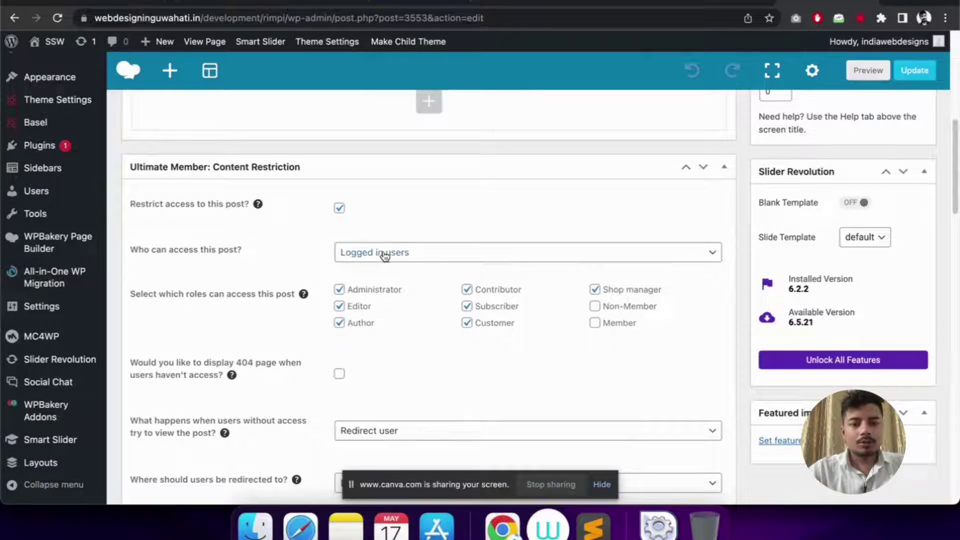
pyautogui.click(594, 307)
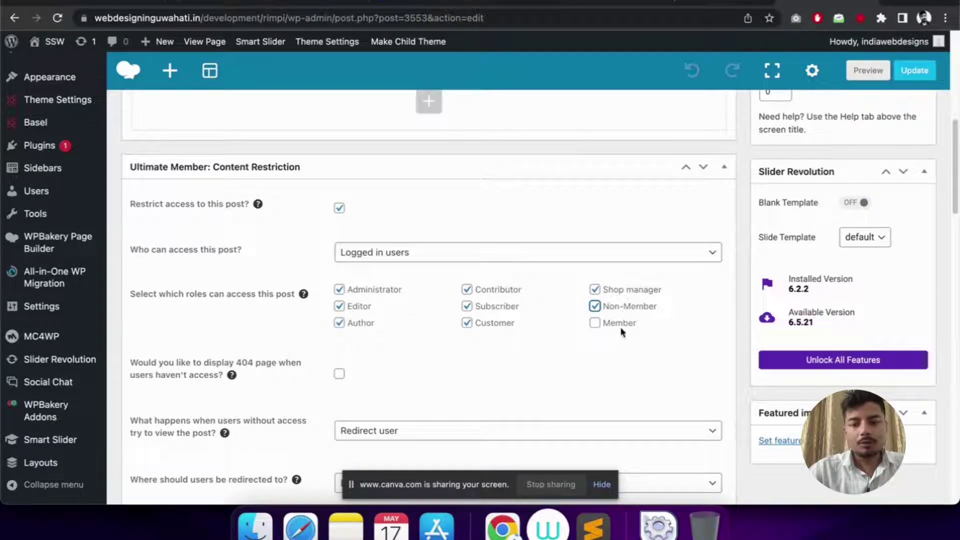
pyautogui.click(595, 323)
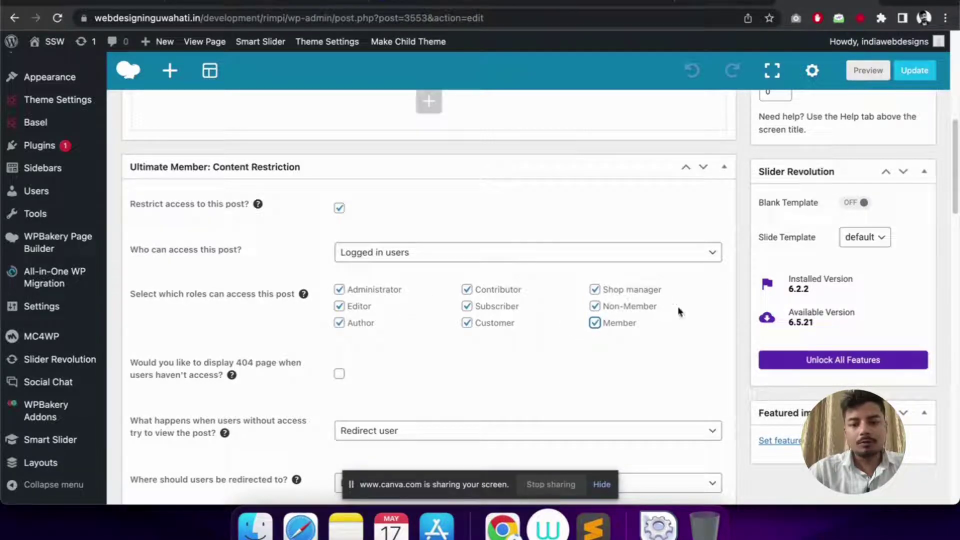
pyautogui.click(914, 70)
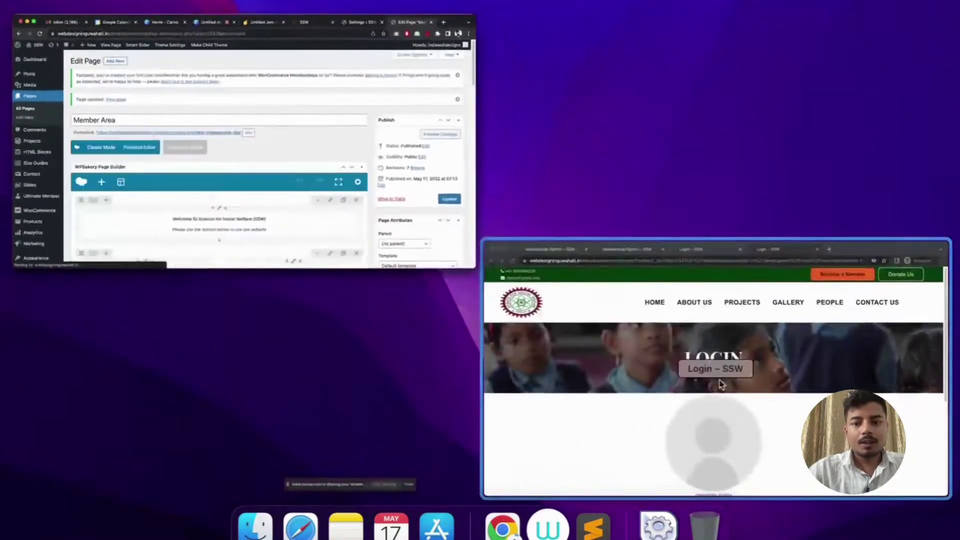
# - Reload the login page in the private window
pyautogui.click(720, 384)
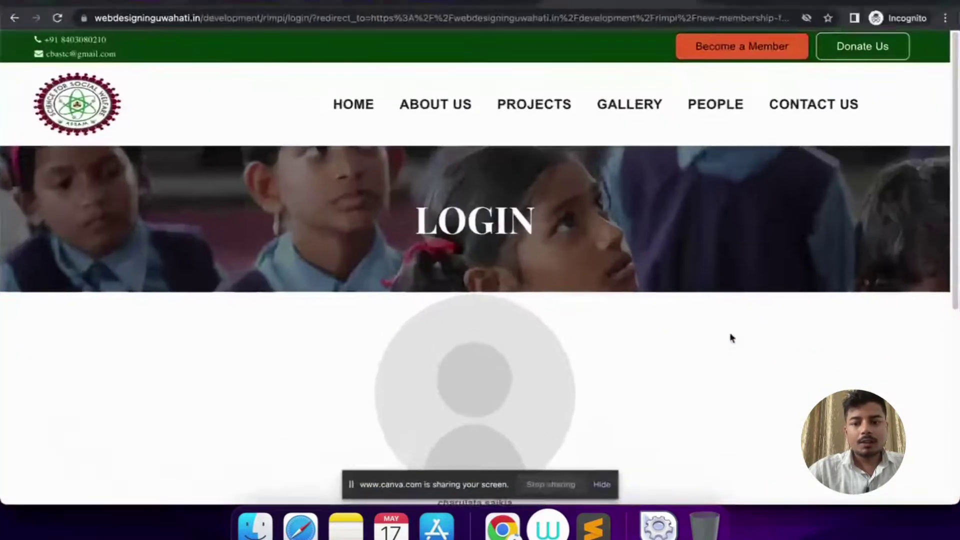
pyautogui.rightClick(730, 337)
pyautogui.click(768, 340)
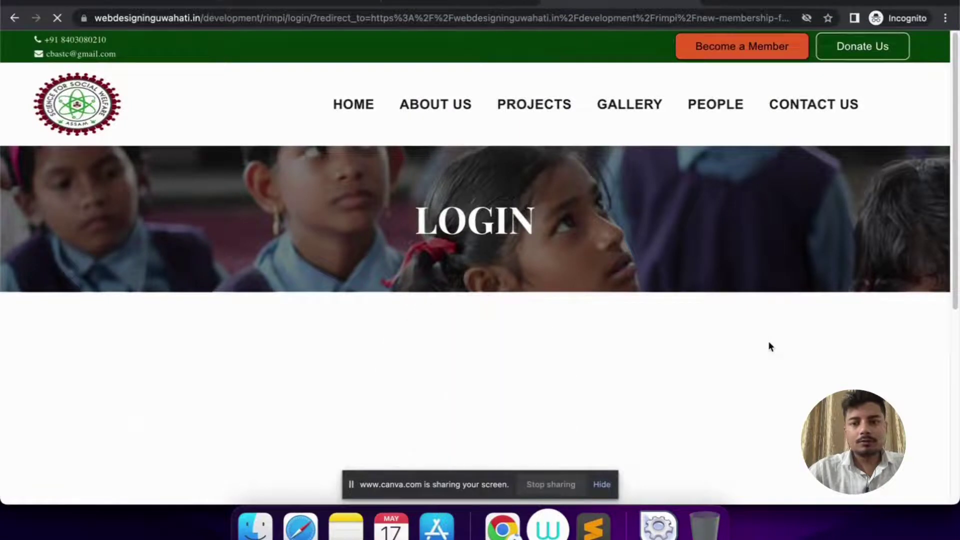
pyautogui.scroll(-1, 768, 340)
pyautogui.scroll(-4, 768, 340)
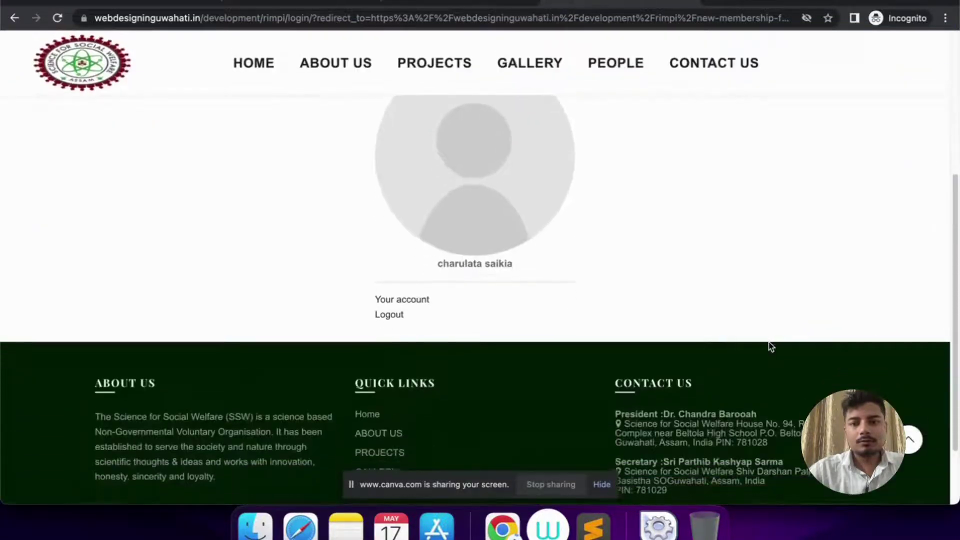
pyautogui.scroll(5, 768, 343)
# - Open Become a Member, choose Existing Member to reach Member Area, and select the address
pyautogui.click(766, 47)
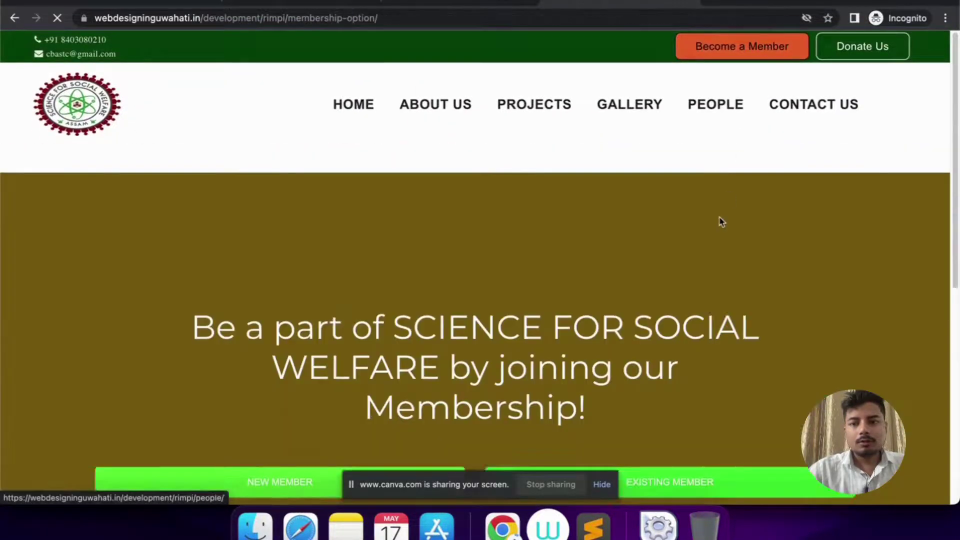
pyautogui.click(692, 416)
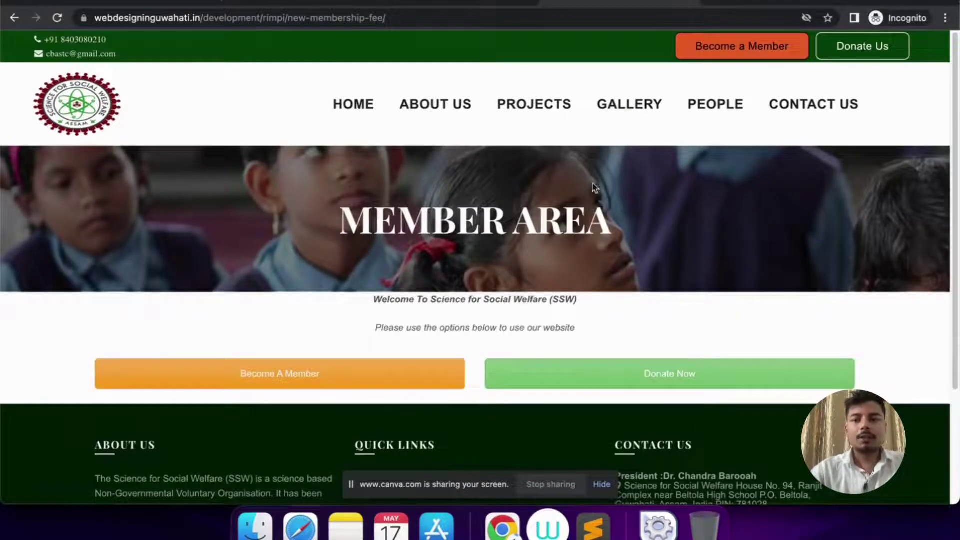
pyautogui.click(416, 18)
pyautogui.click(291, 17)
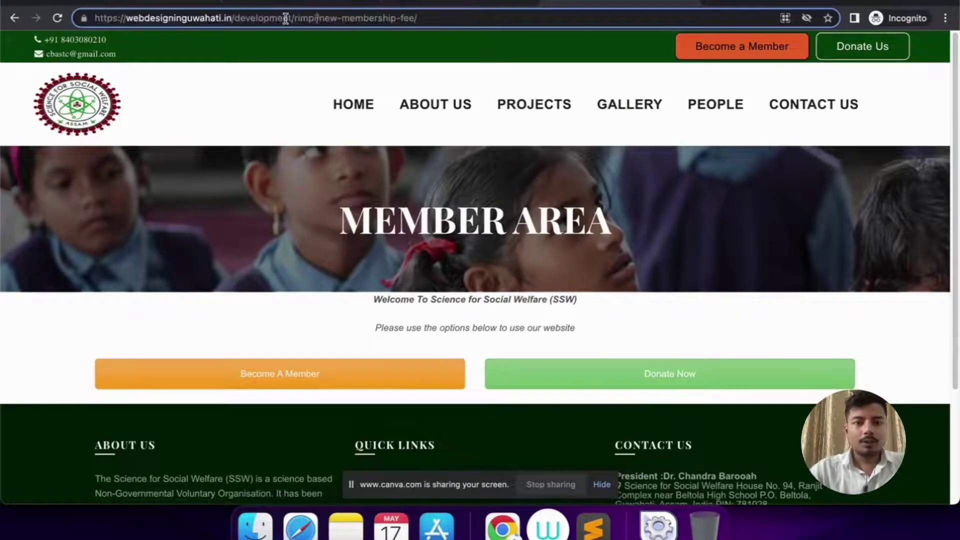
# - Trim the address to the site root and open the homepage in a new tab
pyautogui.moveTo(319, 18); pyautogui.dragTo(23, 34)
pyautogui.press('super+c')
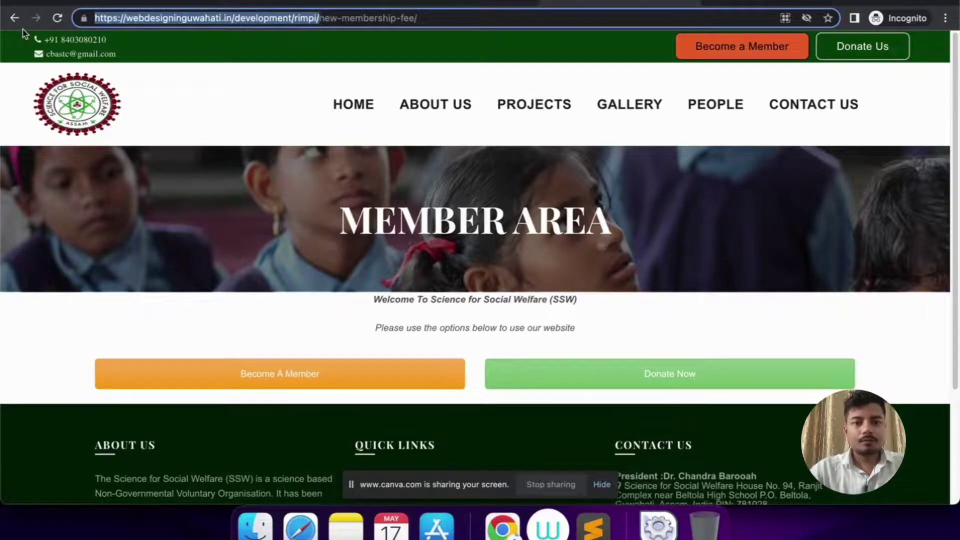
pyautogui.press('BackSpace')
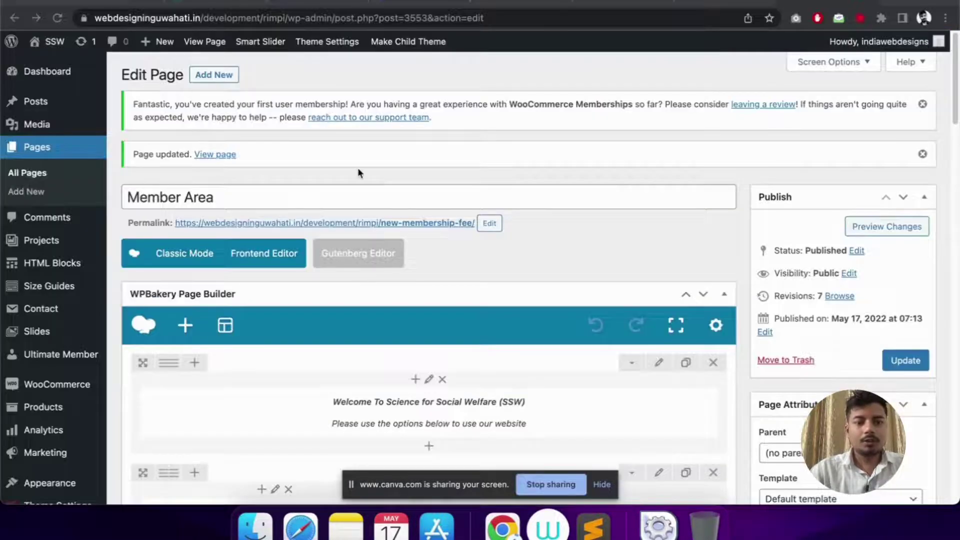
pyautogui.press('super+t')
pyautogui.press('super+v')
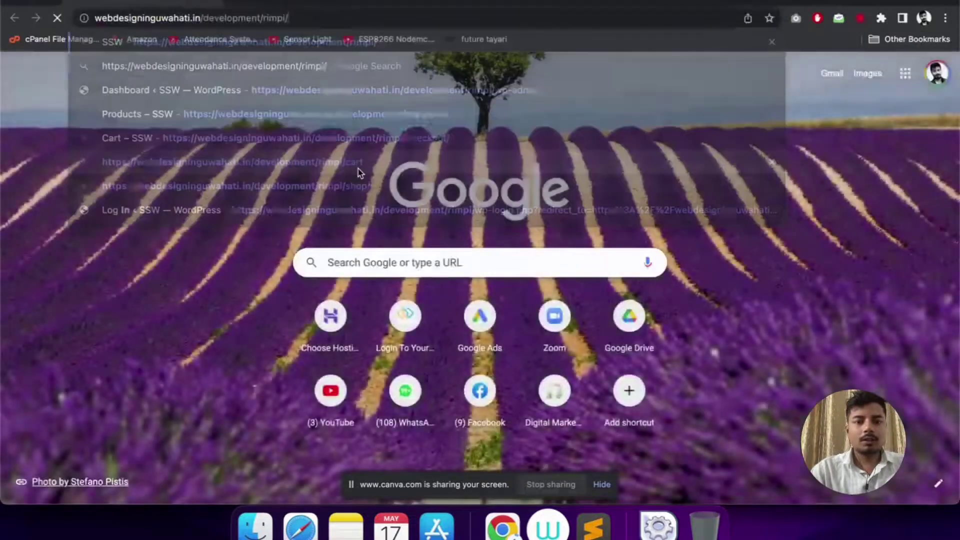
pyautogui.press('Return')
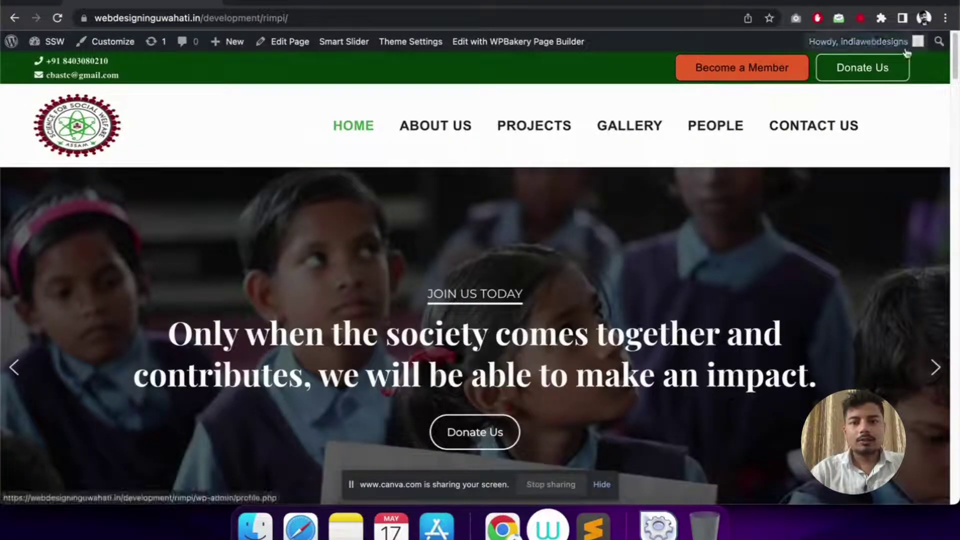
# - Log the administrator out via Howdy and open a fresh incognito window
pyautogui.moveTo(863, 52)
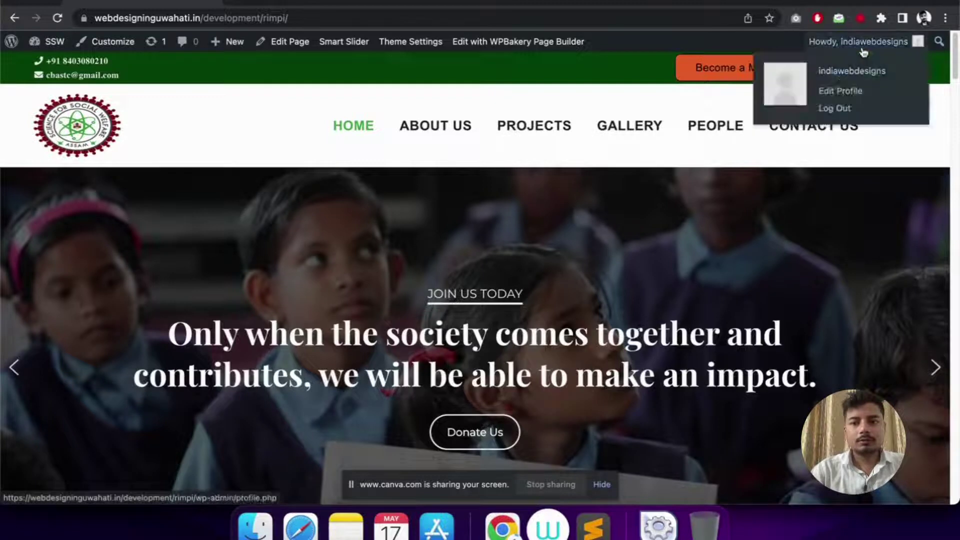
pyautogui.click(836, 108)
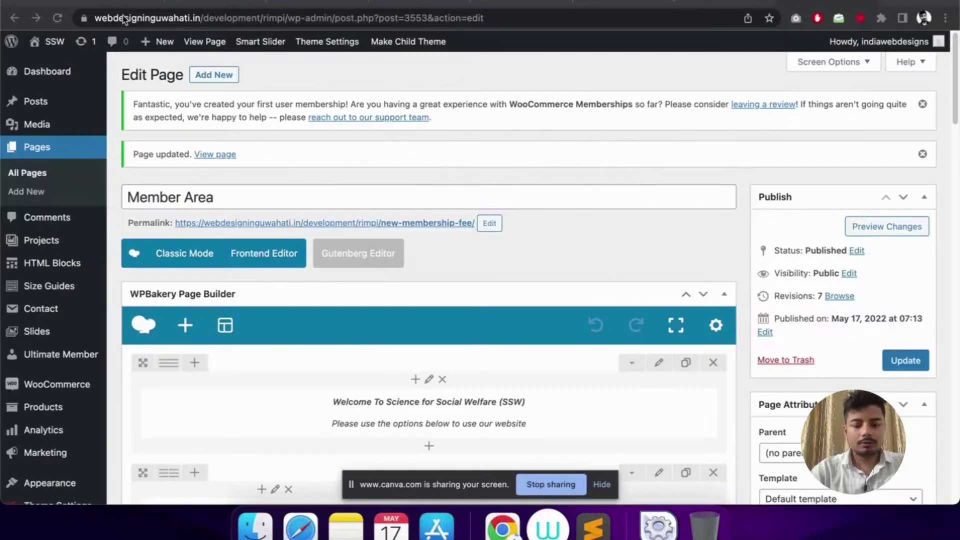
pyautogui.press('super+shift+n')
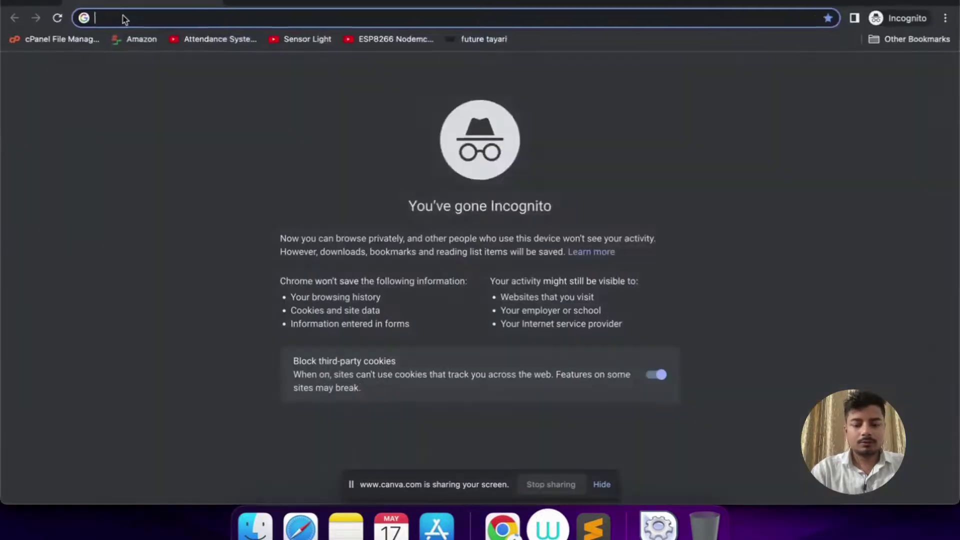
# - Load the site homepage, open the membership signup page, and choose new-member registration
pyautogui.press('super+v')
pyautogui.press('Return')
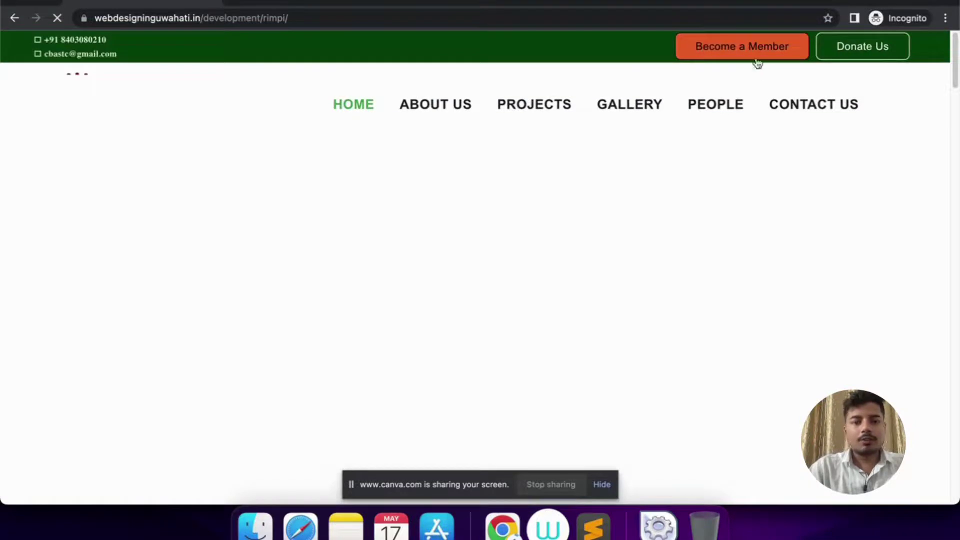
pyautogui.click(759, 52)
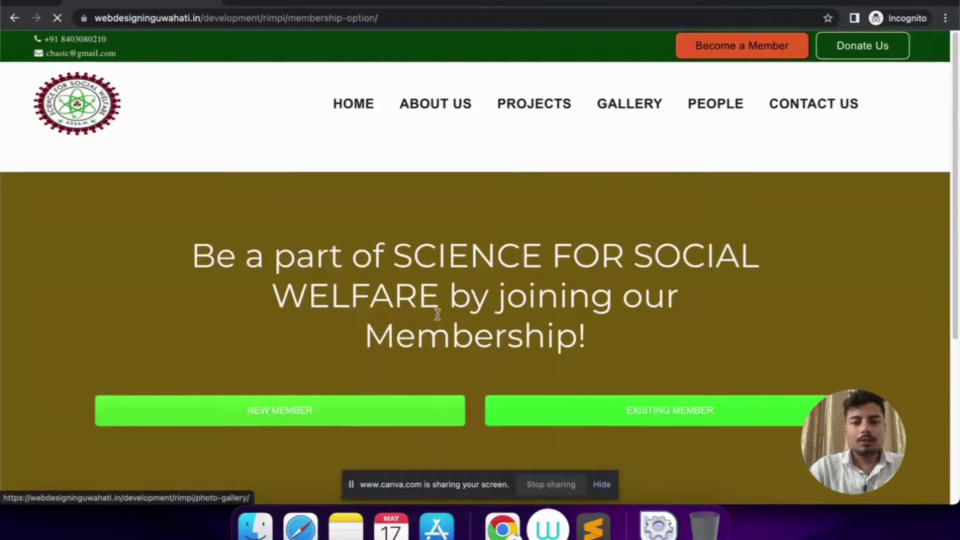
pyautogui.scroll(-3, 343, 298)
pyautogui.click(325, 269)
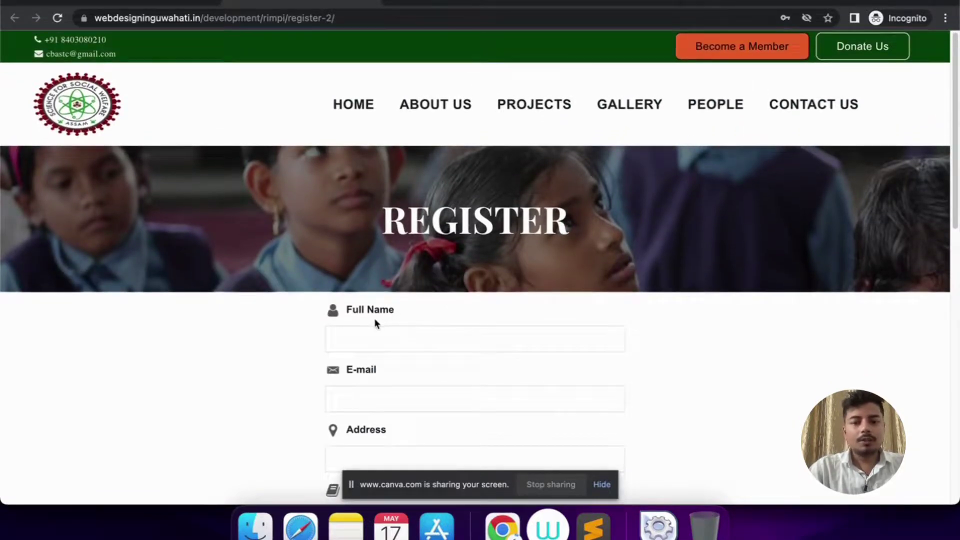
# - Autofill name, e-mail and address, enter Academic Qualification and Interests 'ss', and the account password
pyautogui.scroll(-3, 393, 336)
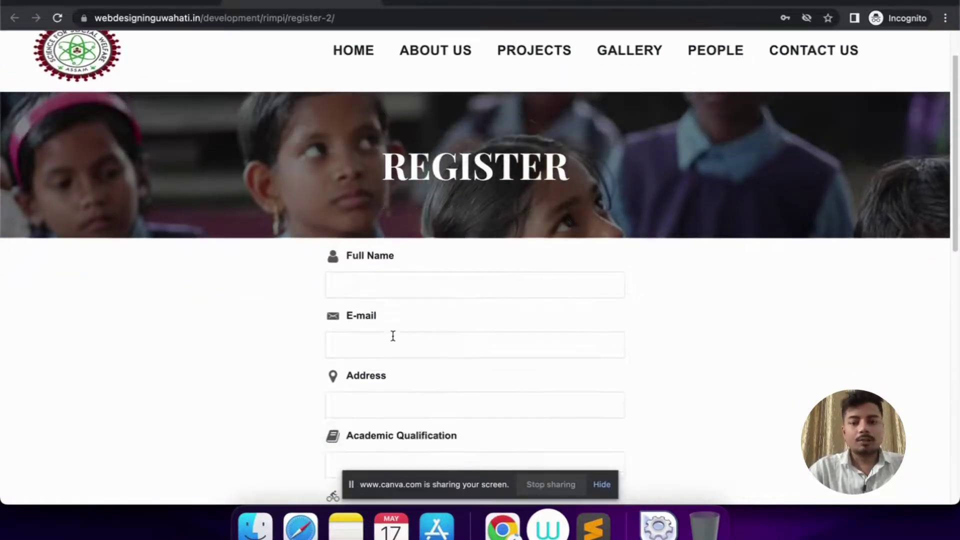
pyautogui.click(394, 229)
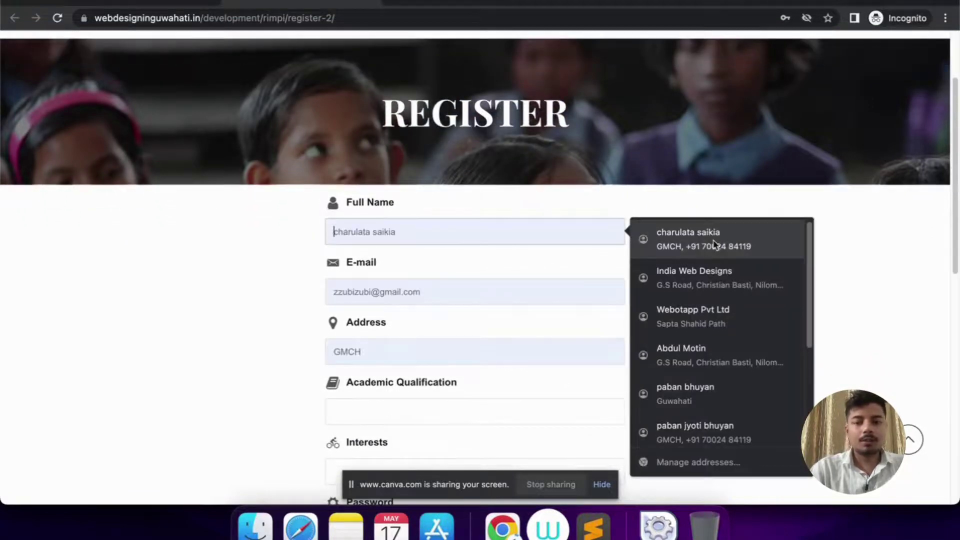
pyautogui.click(714, 245)
pyautogui.scroll(-3, 428, 373)
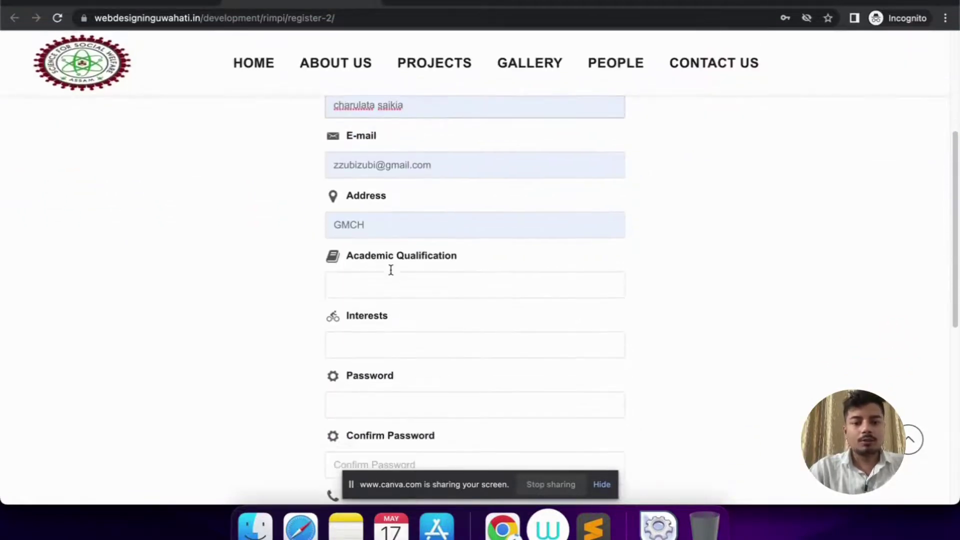
pyautogui.click(388, 285)
pyautogui.write('ss')
pyautogui.click(374, 350)
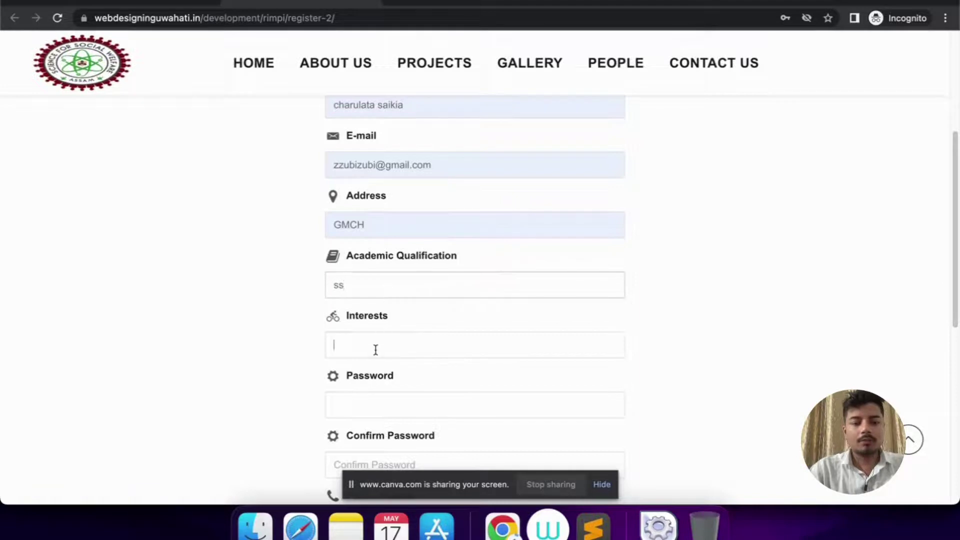
pyautogui.write('ss')
pyautogui.click(370, 405)
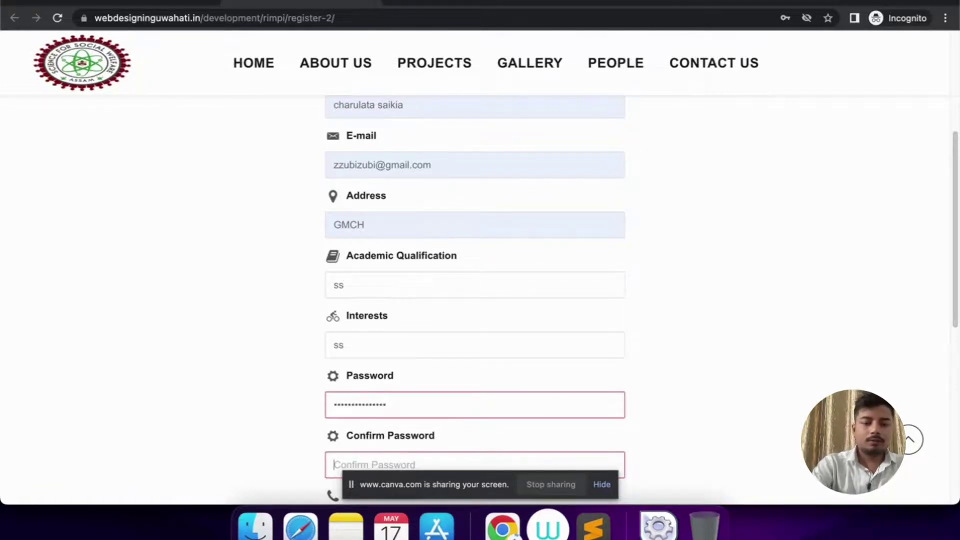
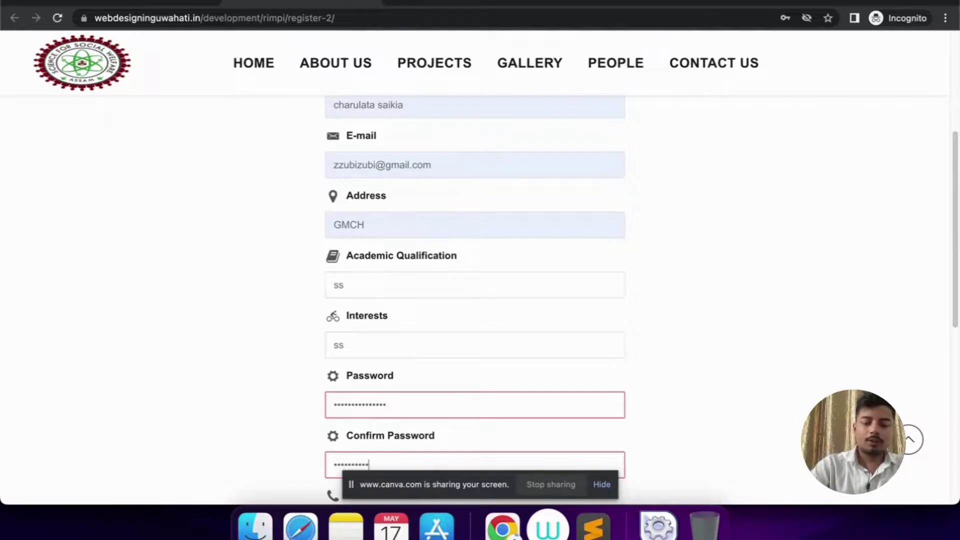
# - Delete +91 from the phone number, paste it into WhatsApp number, and submit registration
pyautogui.scroll(-4, 392, 334)
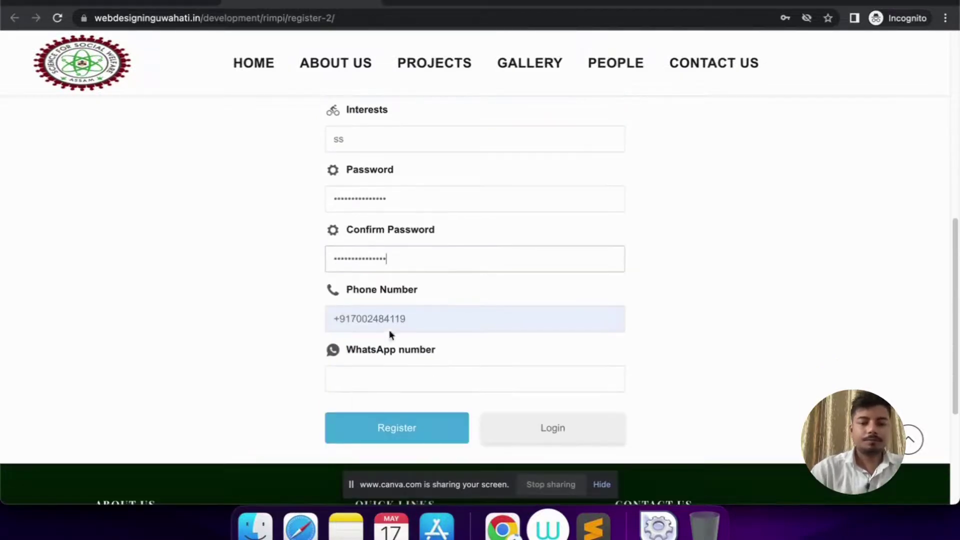
pyautogui.moveTo(349, 319); pyautogui.dragTo(225, 326)
pyautogui.press('BackSpace')
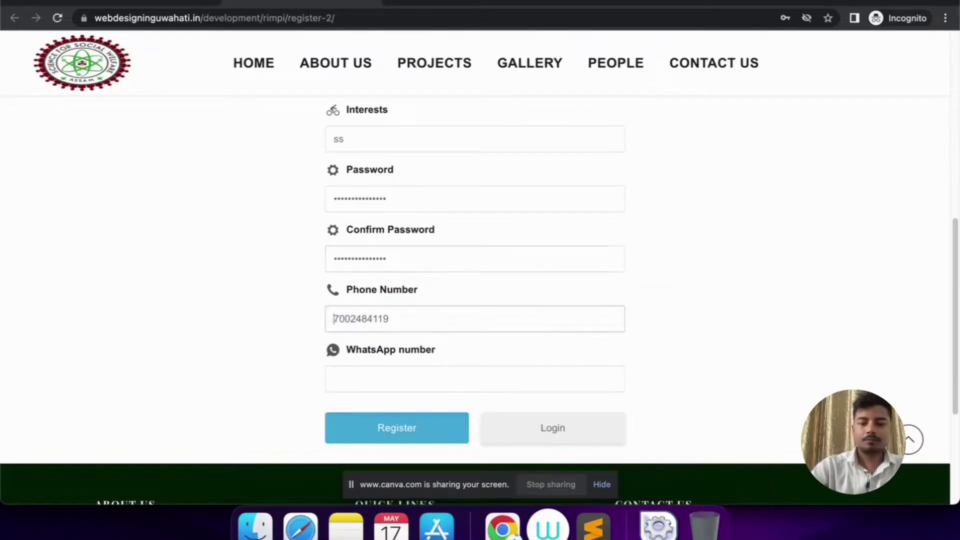
pyautogui.press('super+a')
pyautogui.press('super+c')
pyautogui.click(352, 381)
pyautogui.press('super+v')
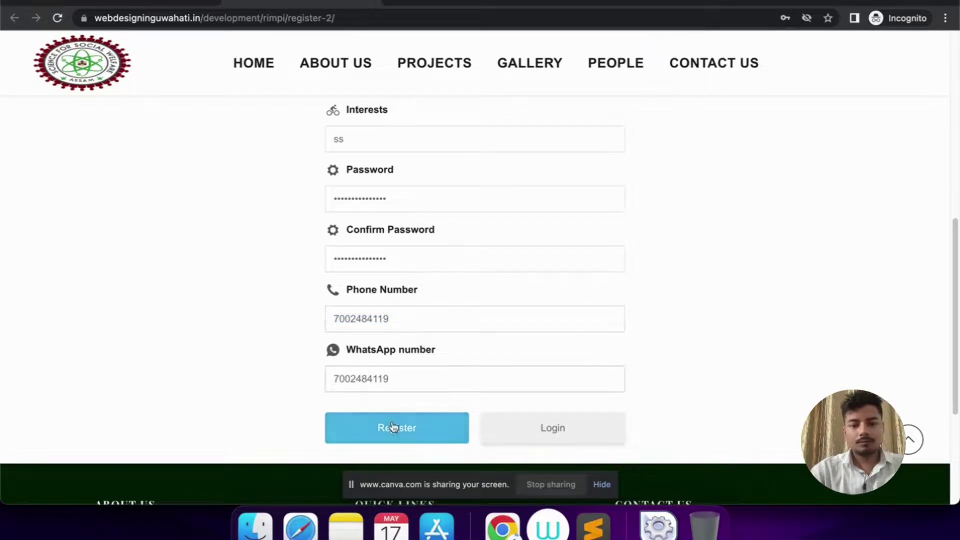
pyautogui.click(395, 426)
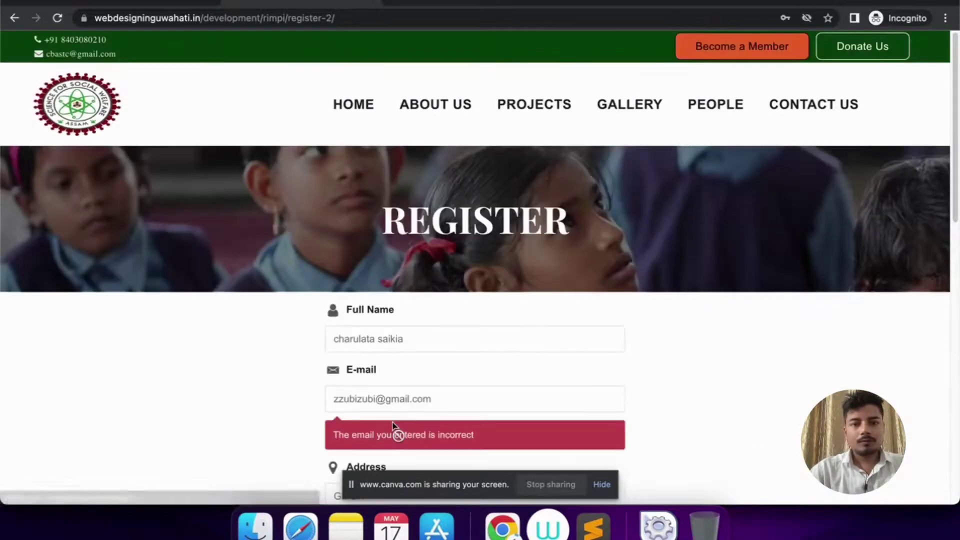
# - Re-enter the account password and resubmit, opening checkout with Membership Plan ×1 at ₹3000
pyautogui.scroll(-10, 409, 279)
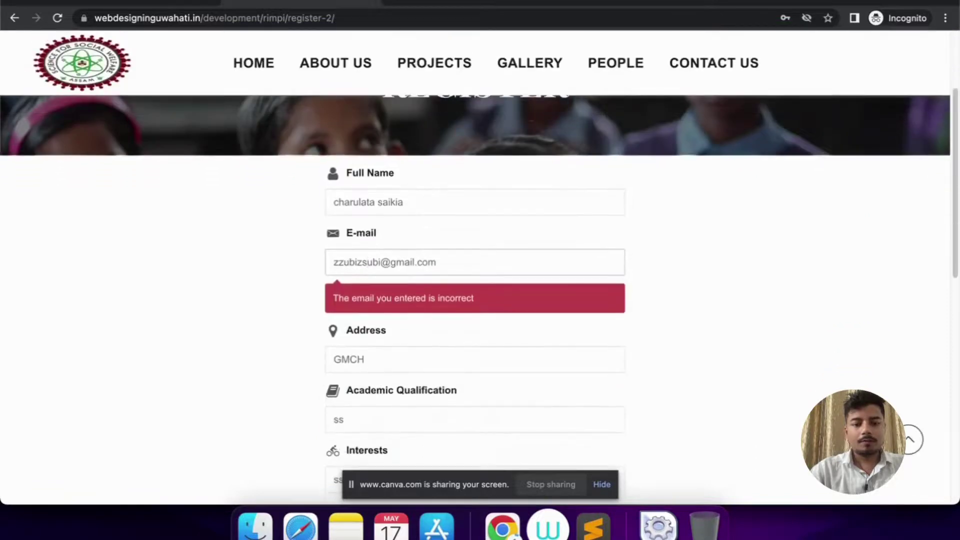
pyautogui.click(410, 279)
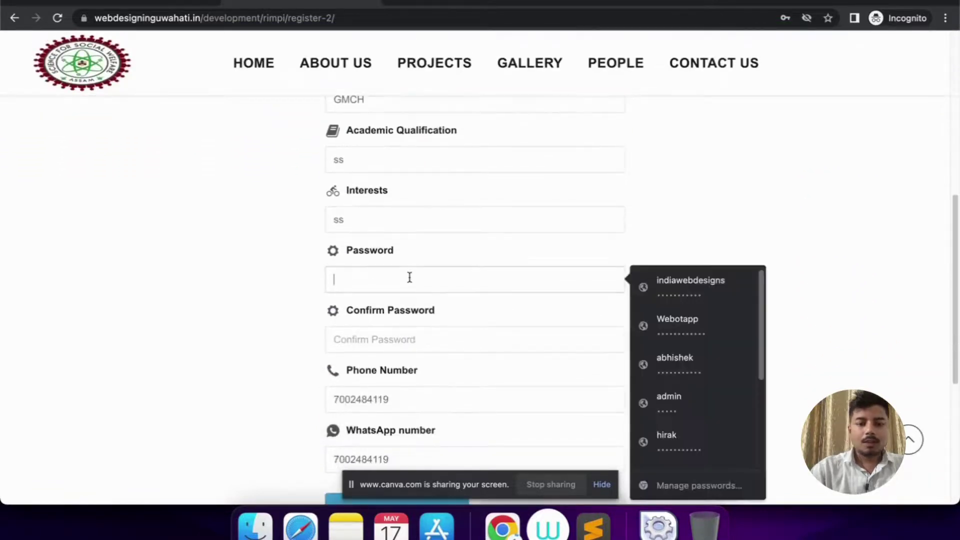
pyautogui.write('••••••••••')
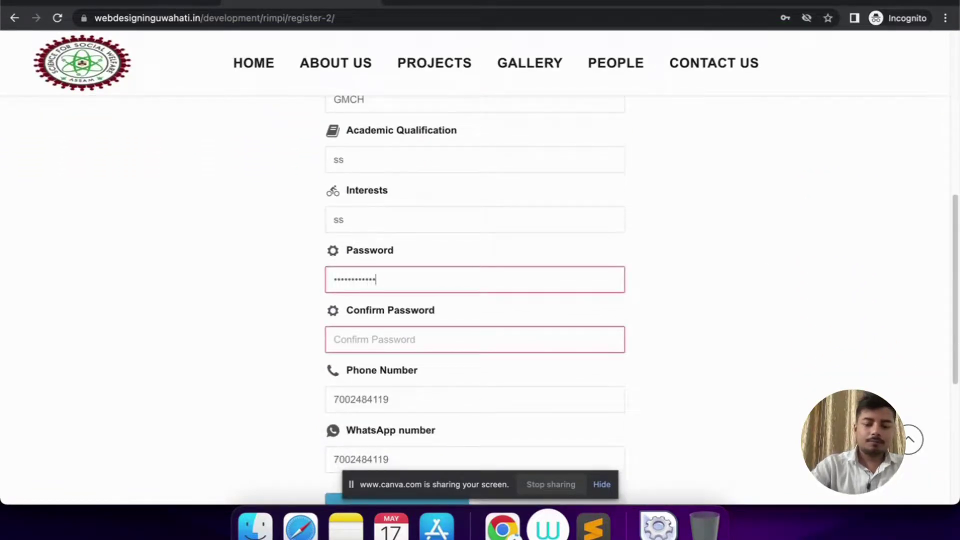
pyautogui.write('•')
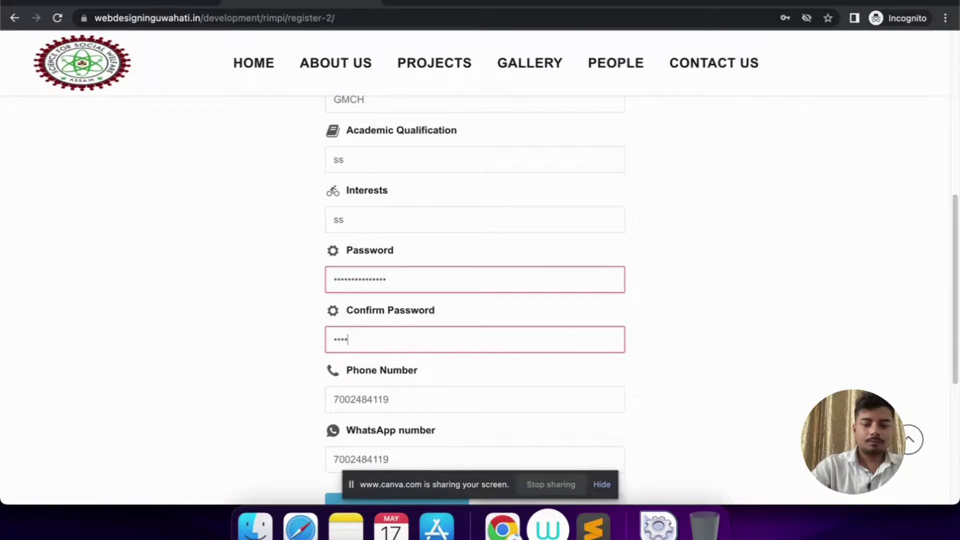
pyautogui.write('••••••••••••')
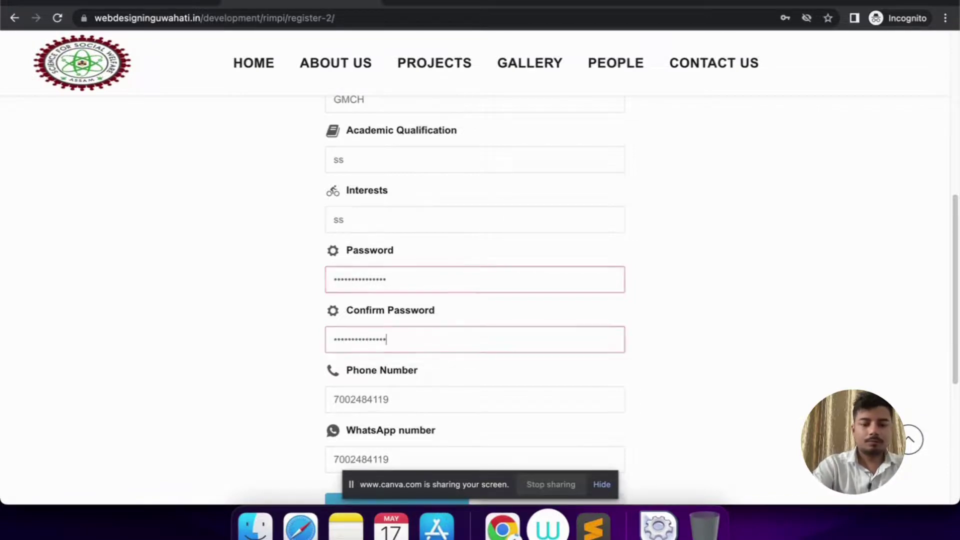
pyautogui.scroll(-5, 424, 230)
pyautogui.click(403, 274)
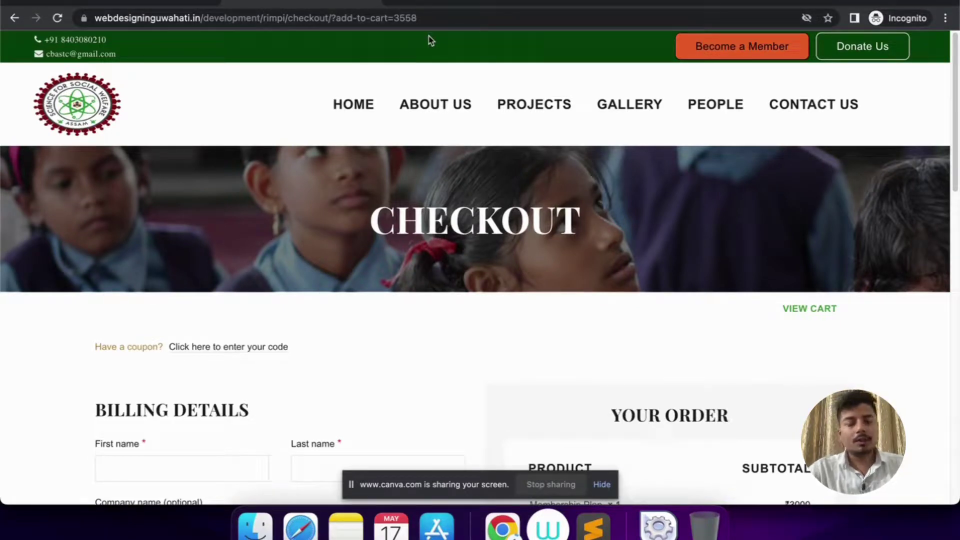
# - Check the ₹3000 Membership Plan prices in the checkout order summary
pyautogui.scroll(-4, 395, 124)
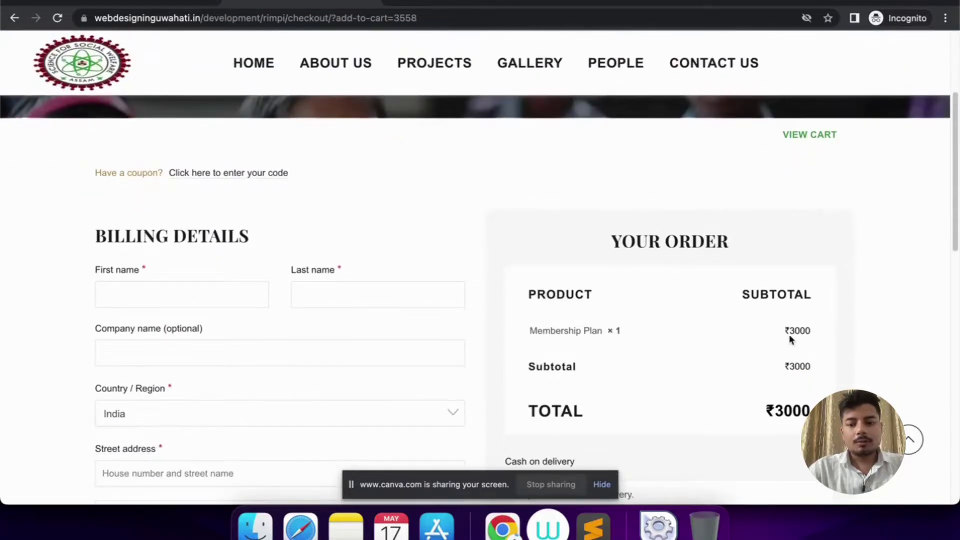
pyautogui.moveTo(790, 329); pyautogui.dragTo(822, 334)
pyautogui.scroll(-4, 707, 346)
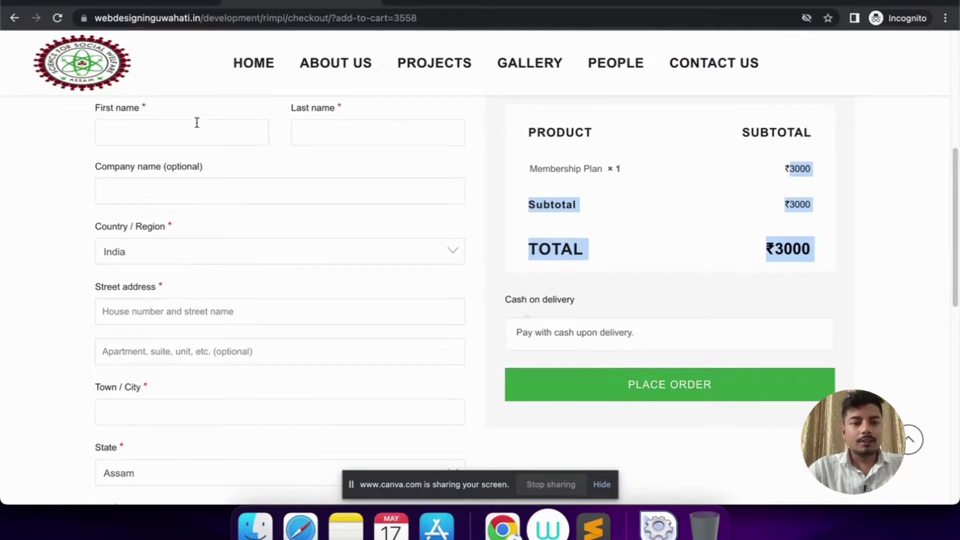
# - Autofill the billing details from the saved entry and place the order with cash on delivery
pyautogui.click(197, 122)
pyautogui.click(350, 136)
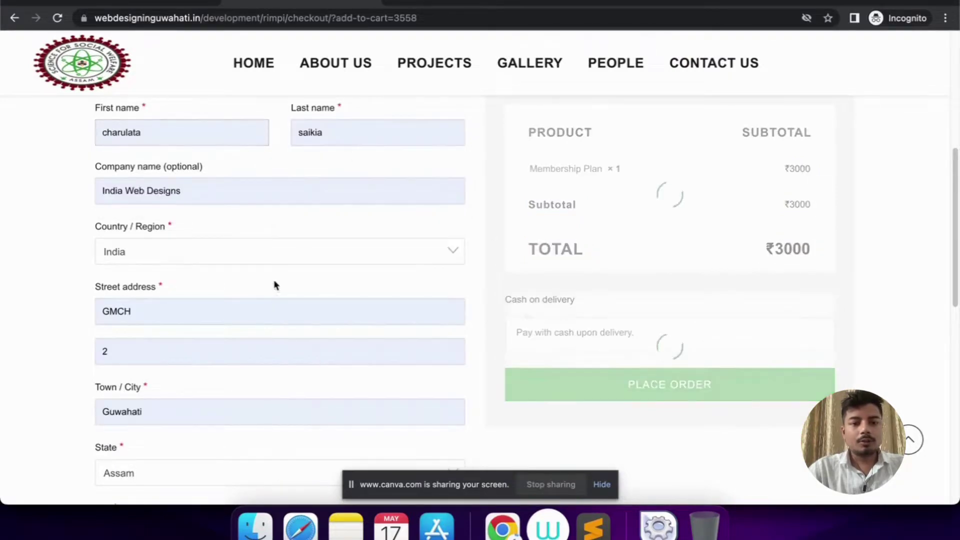
pyautogui.scroll(-10, 254, 337)
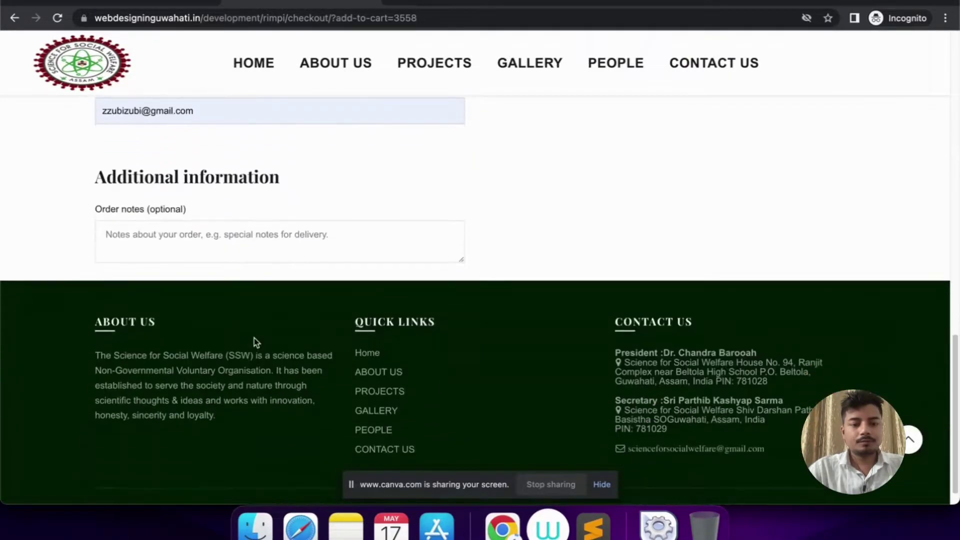
pyautogui.scroll(10, 568, 227)
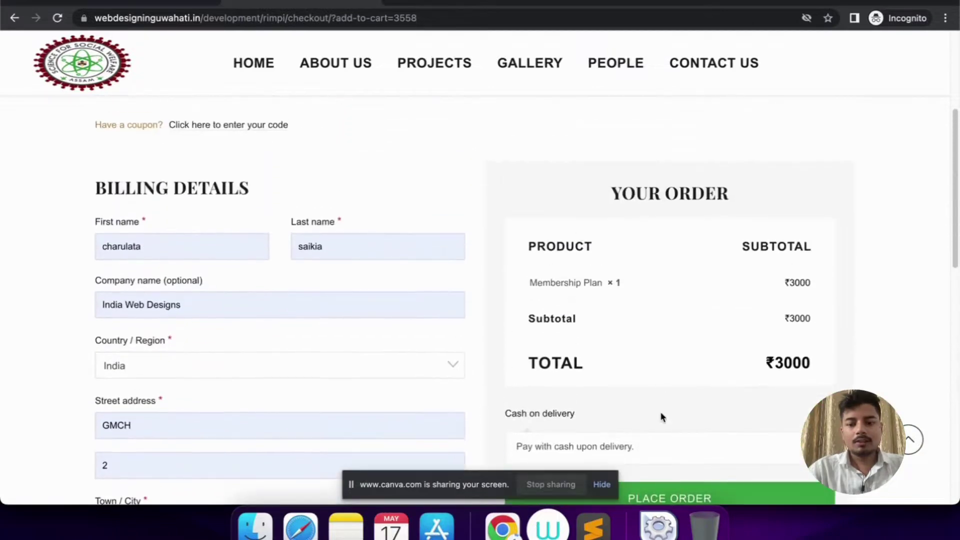
pyautogui.scroll(-2, 661, 417)
pyautogui.click(658, 418)
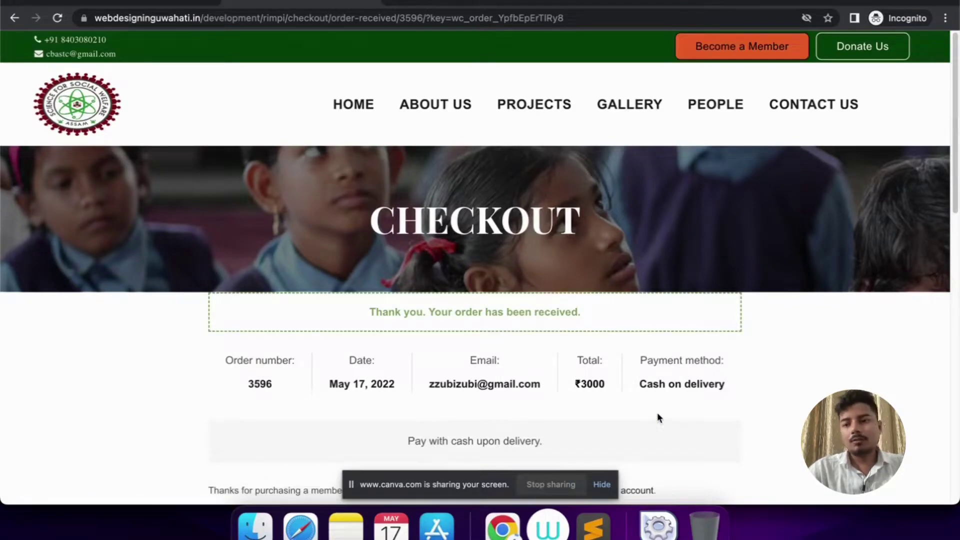
pyautogui.press('ctrl+super+f')
pyautogui.press('ctrl+super+f')
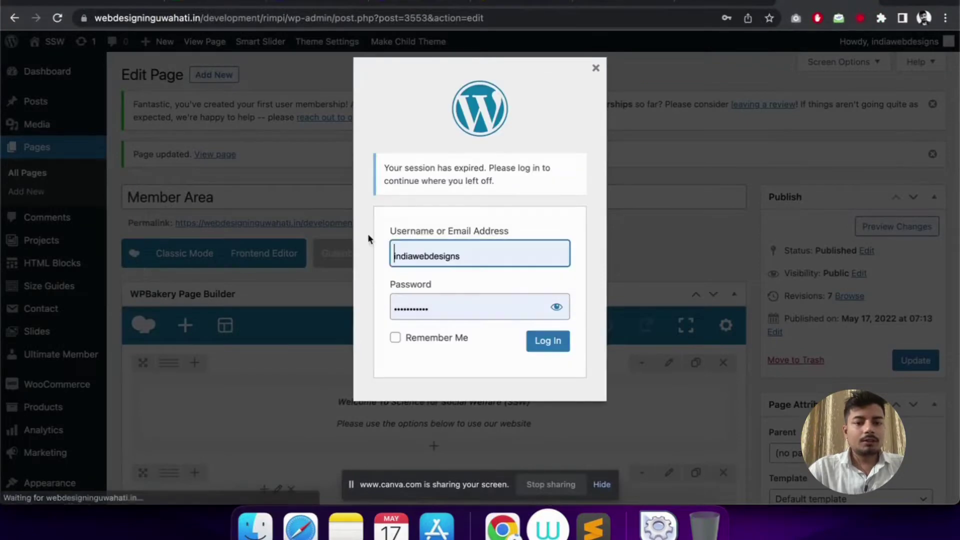
# - Log back into admin and confirm the new member's Active status and Member since date in Memberships
pyautogui.click(558, 352)
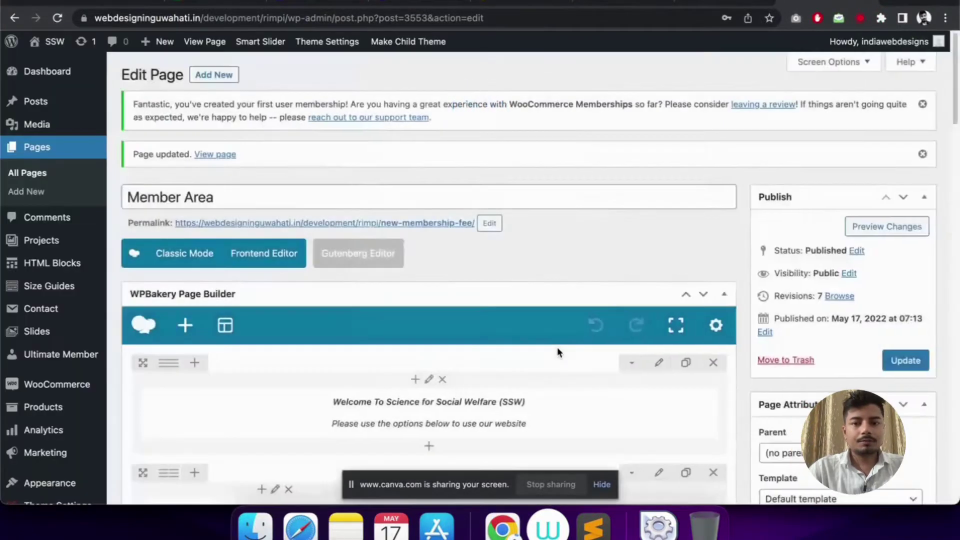
pyautogui.scroll(-2, 44, 350)
pyautogui.moveTo(60, 310)
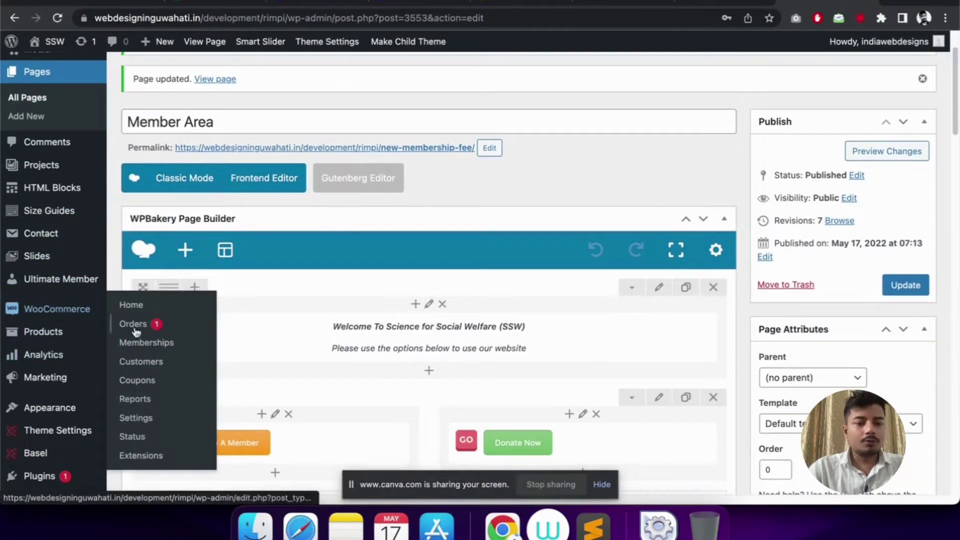
pyautogui.click(152, 348)
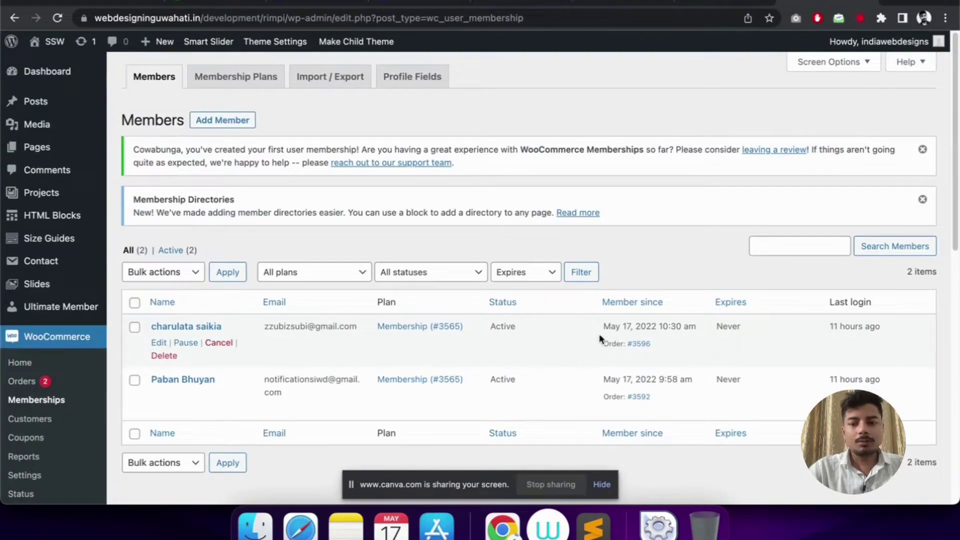
pyautogui.moveTo(604, 326); pyautogui.dragTo(705, 334)
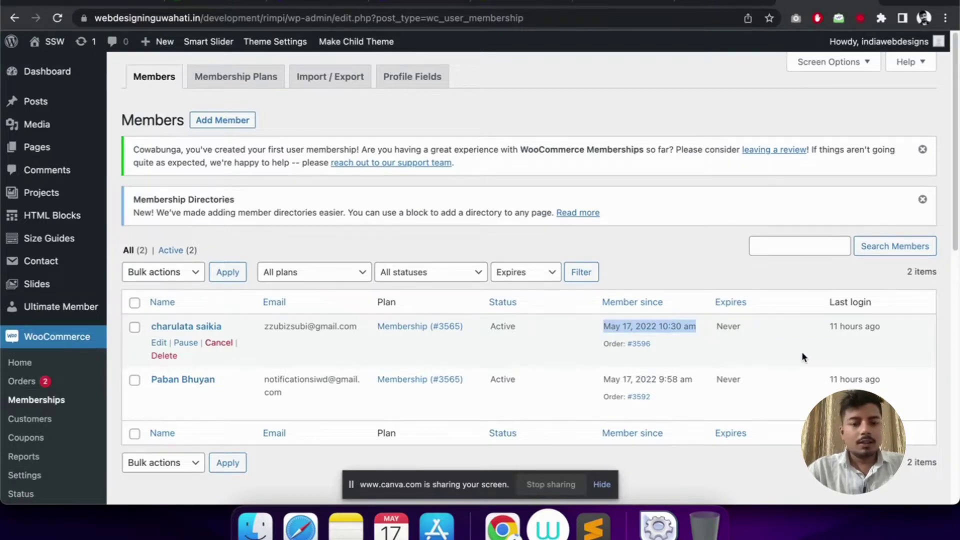
pyautogui.scroll(-5, 802, 351)
pyautogui.scroll(7, 802, 352)
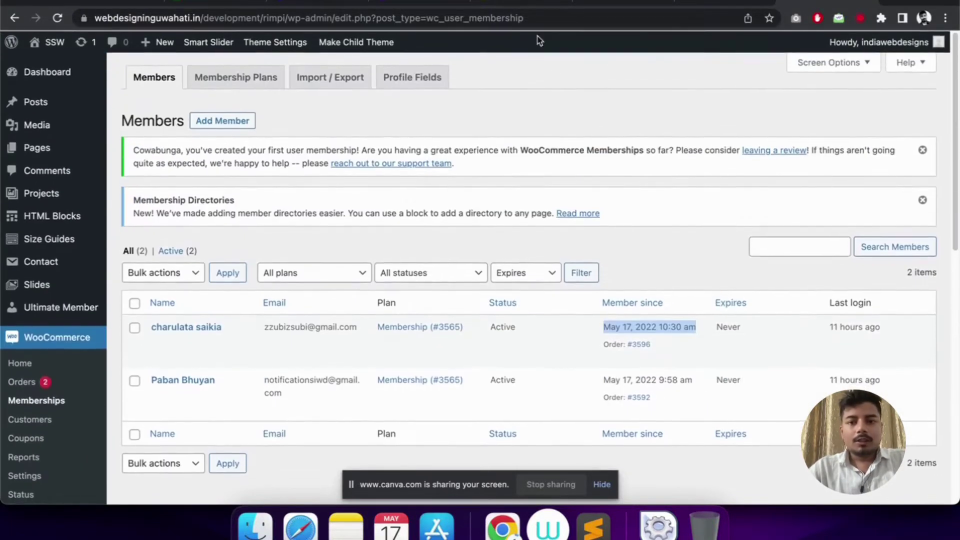
pyautogui.click(518, 1)
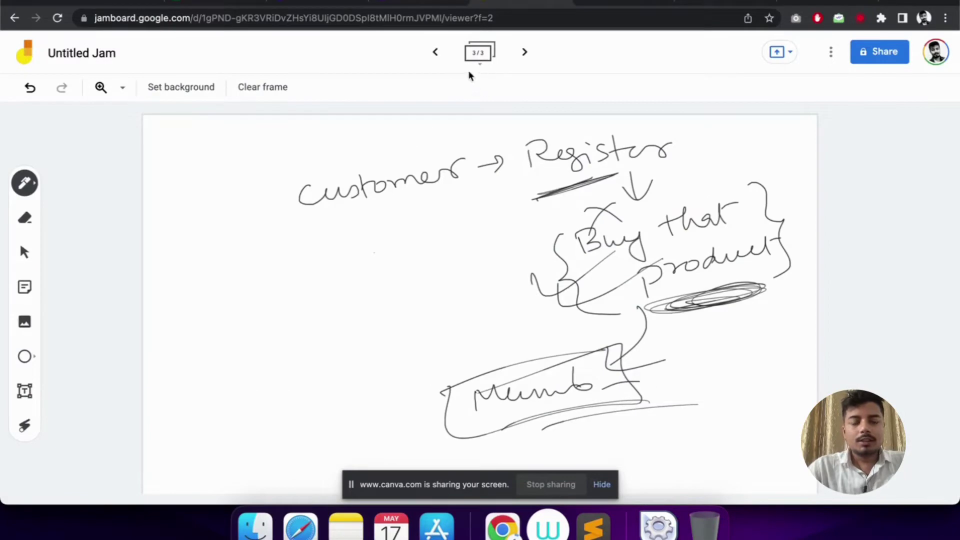
# - Return to Jamboard frame 2 of 3 with the WooCommerce and membership plugin notes
pyautogui.click(436, 51)
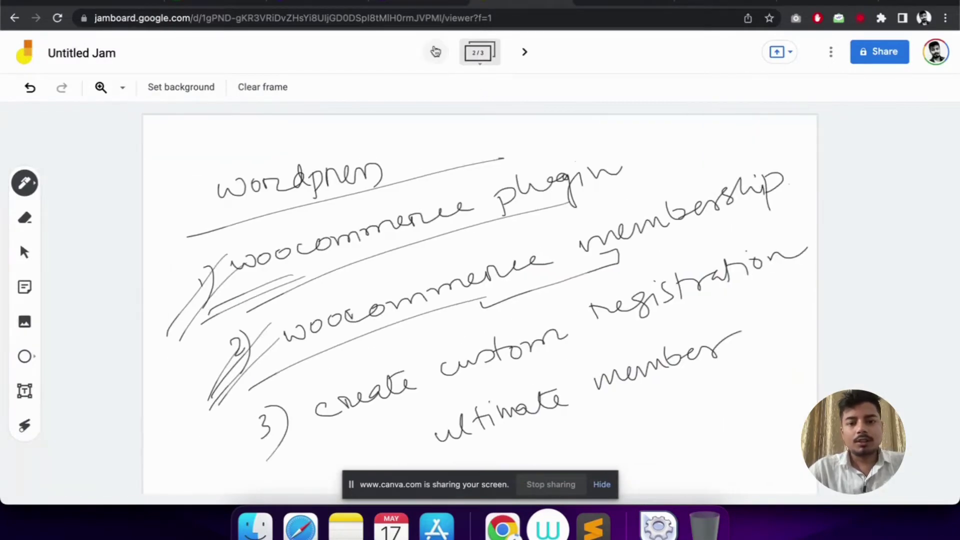